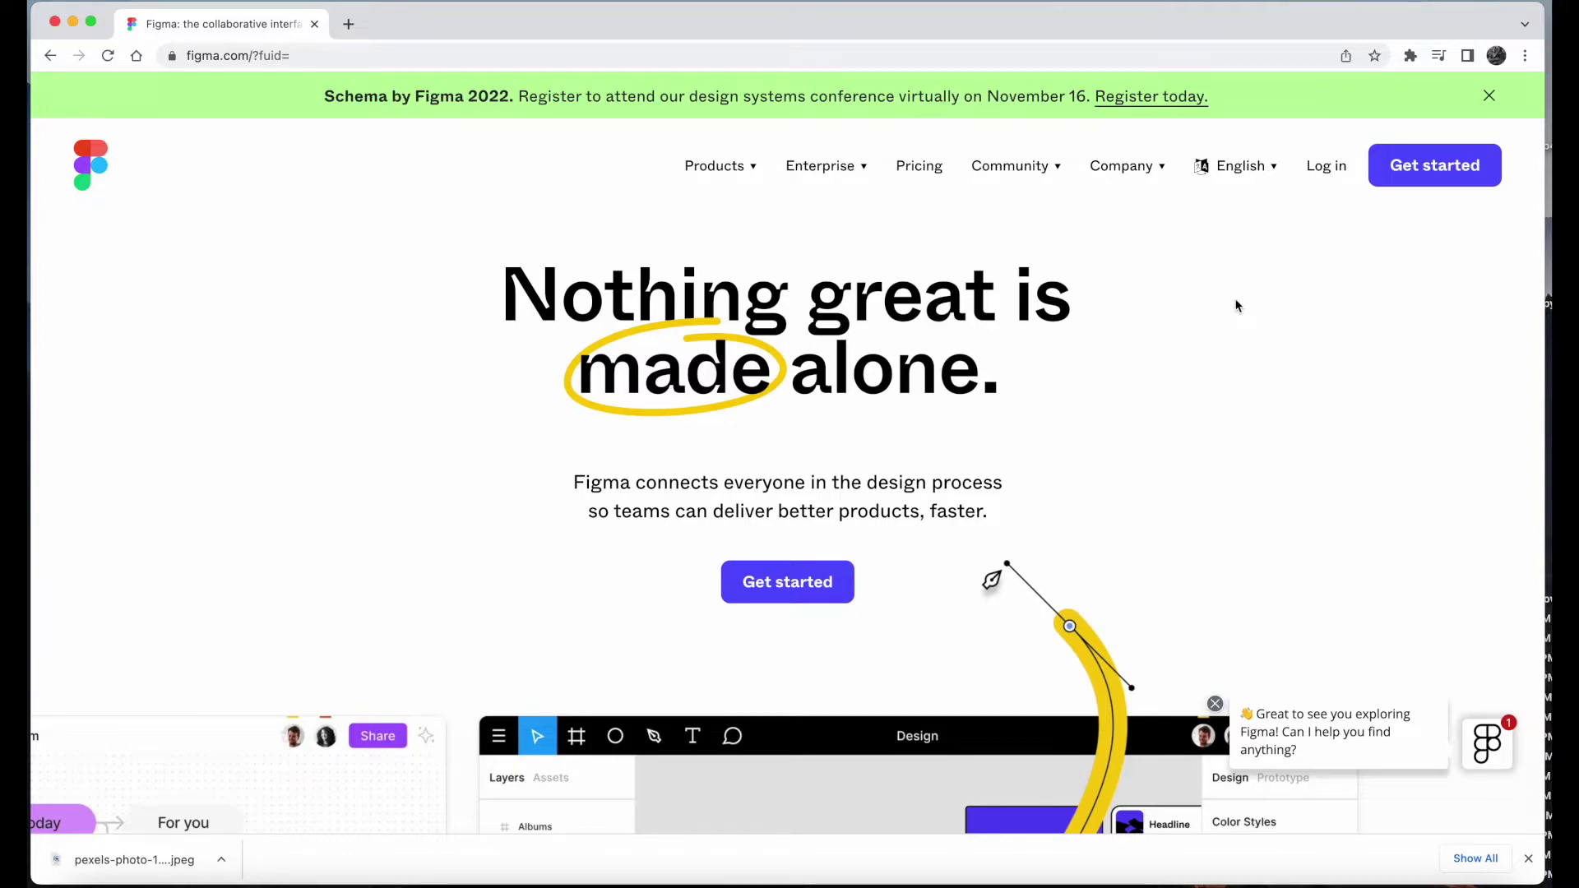
# Remove the '?fuid=' query from the Figma address and reload the plain homepage.
pyautogui.click(237, 55)
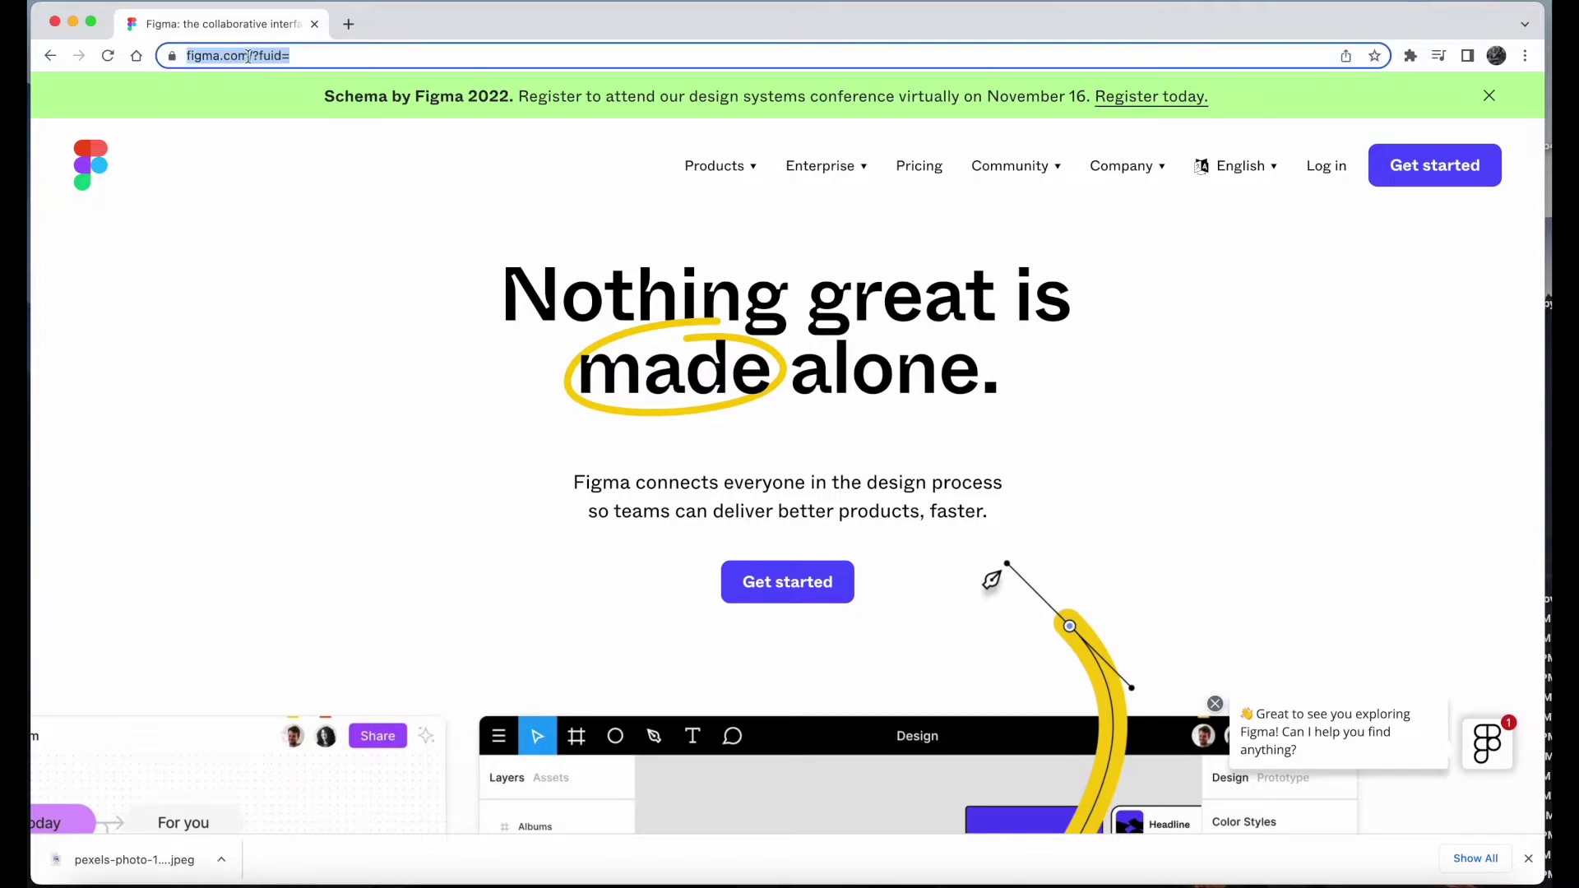
pyautogui.press('End')
pyautogui.hotkey('shift', 'Left')
pyautogui.hotkey('shift', 'Left')
pyautogui.hotkey('shift', 'Left')
pyautogui.hotkey('shift', 'Left')
pyautogui.hotkey('shift', 'Left')
pyautogui.hotkey('shift', 'Left')
pyautogui.press('BackSpace')
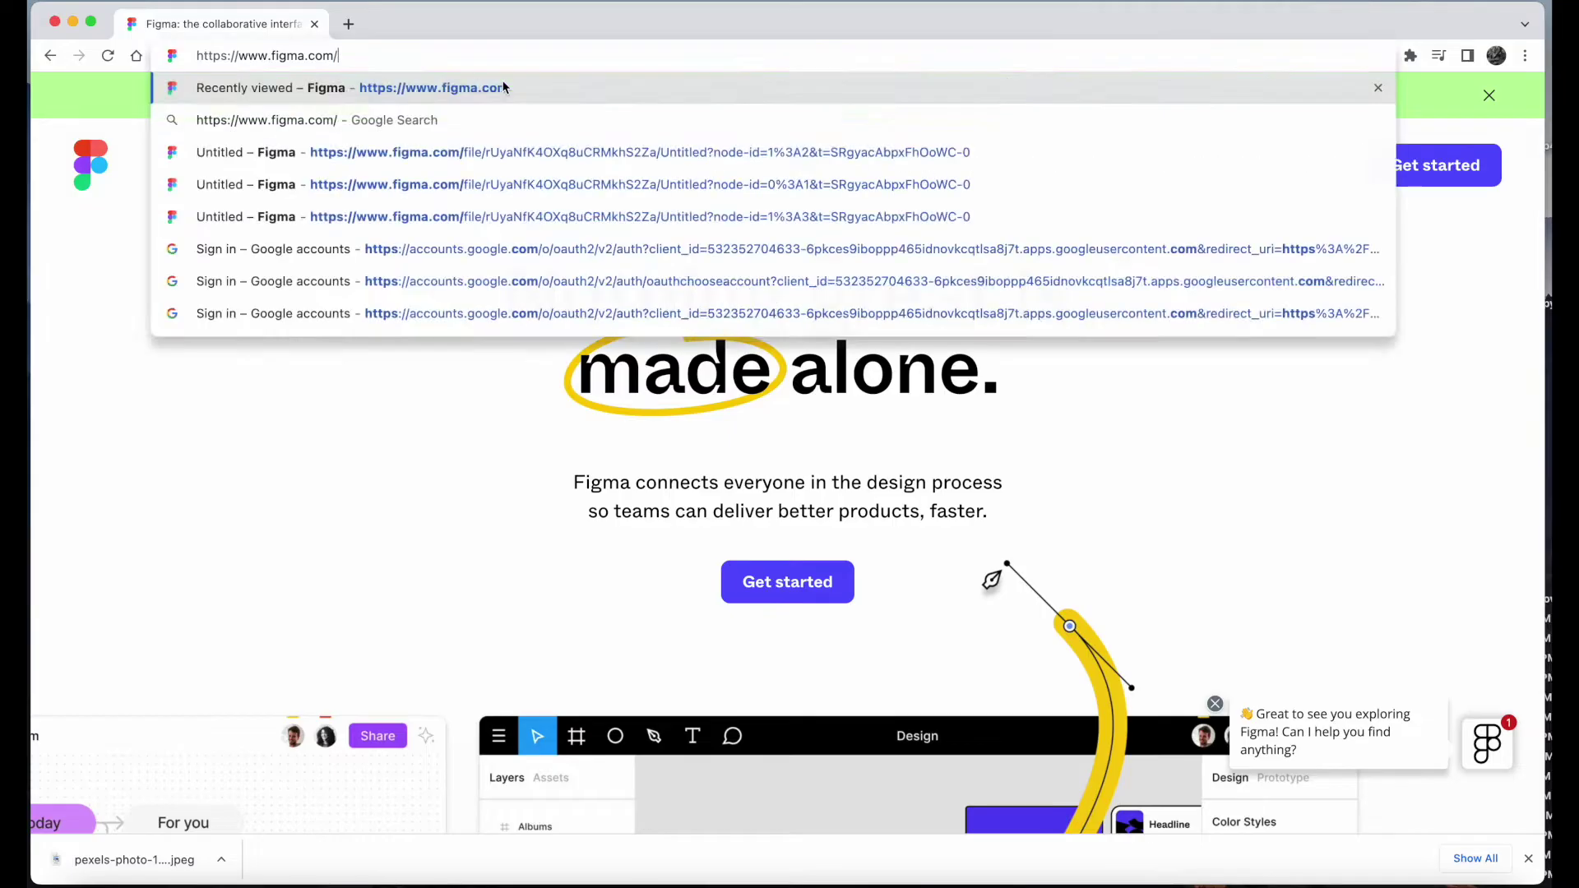
pyautogui.press('Return')
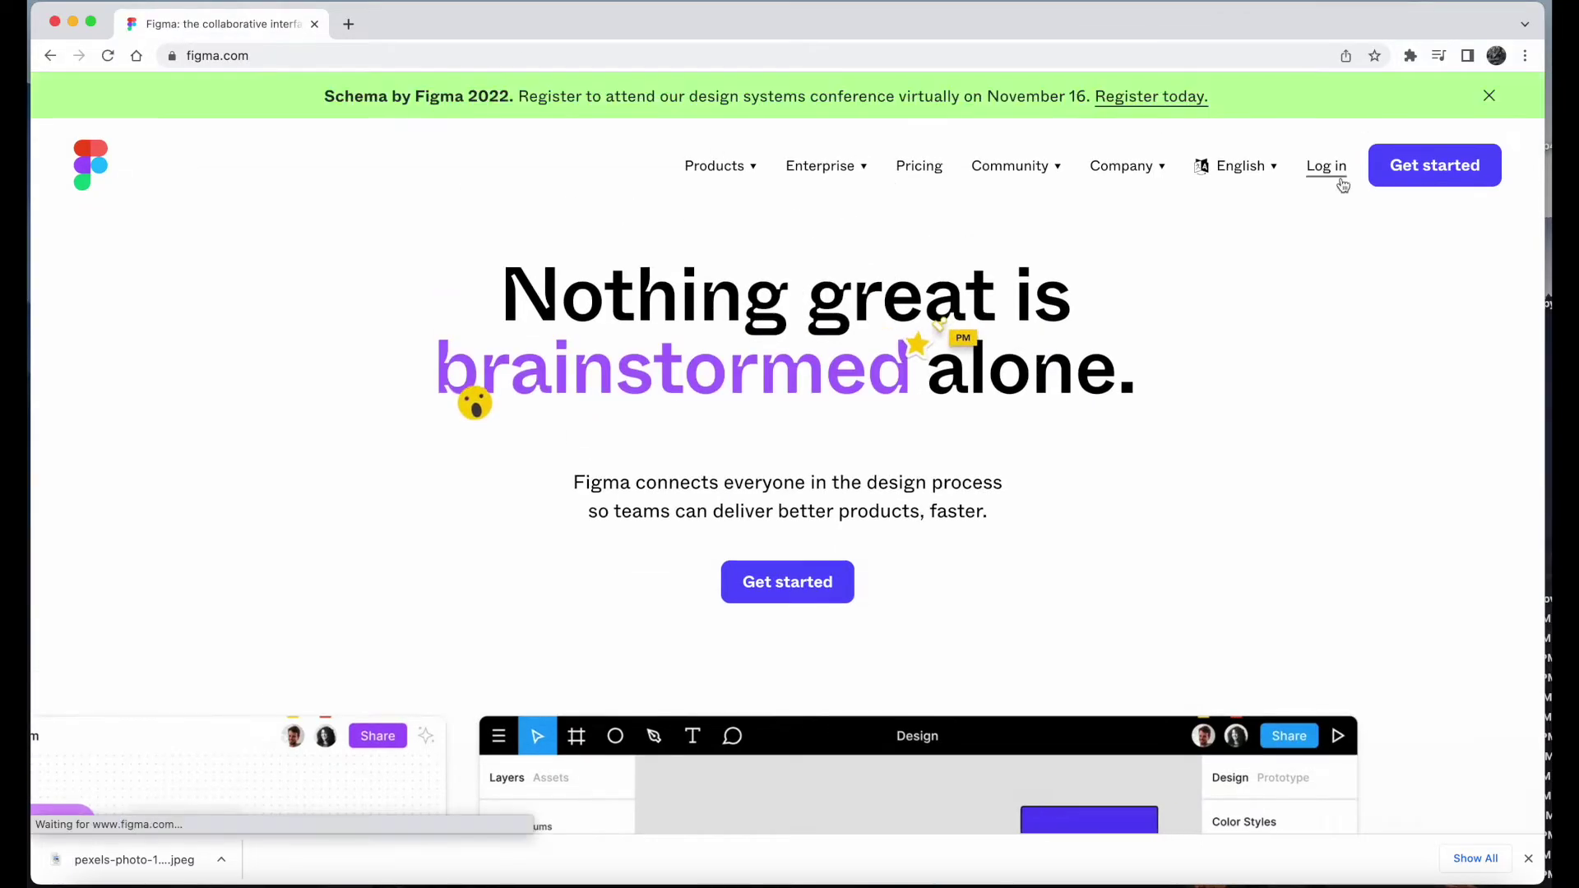
# Sign in with Continue with Google, picking the Google account to use.
pyautogui.click(1398, 165)
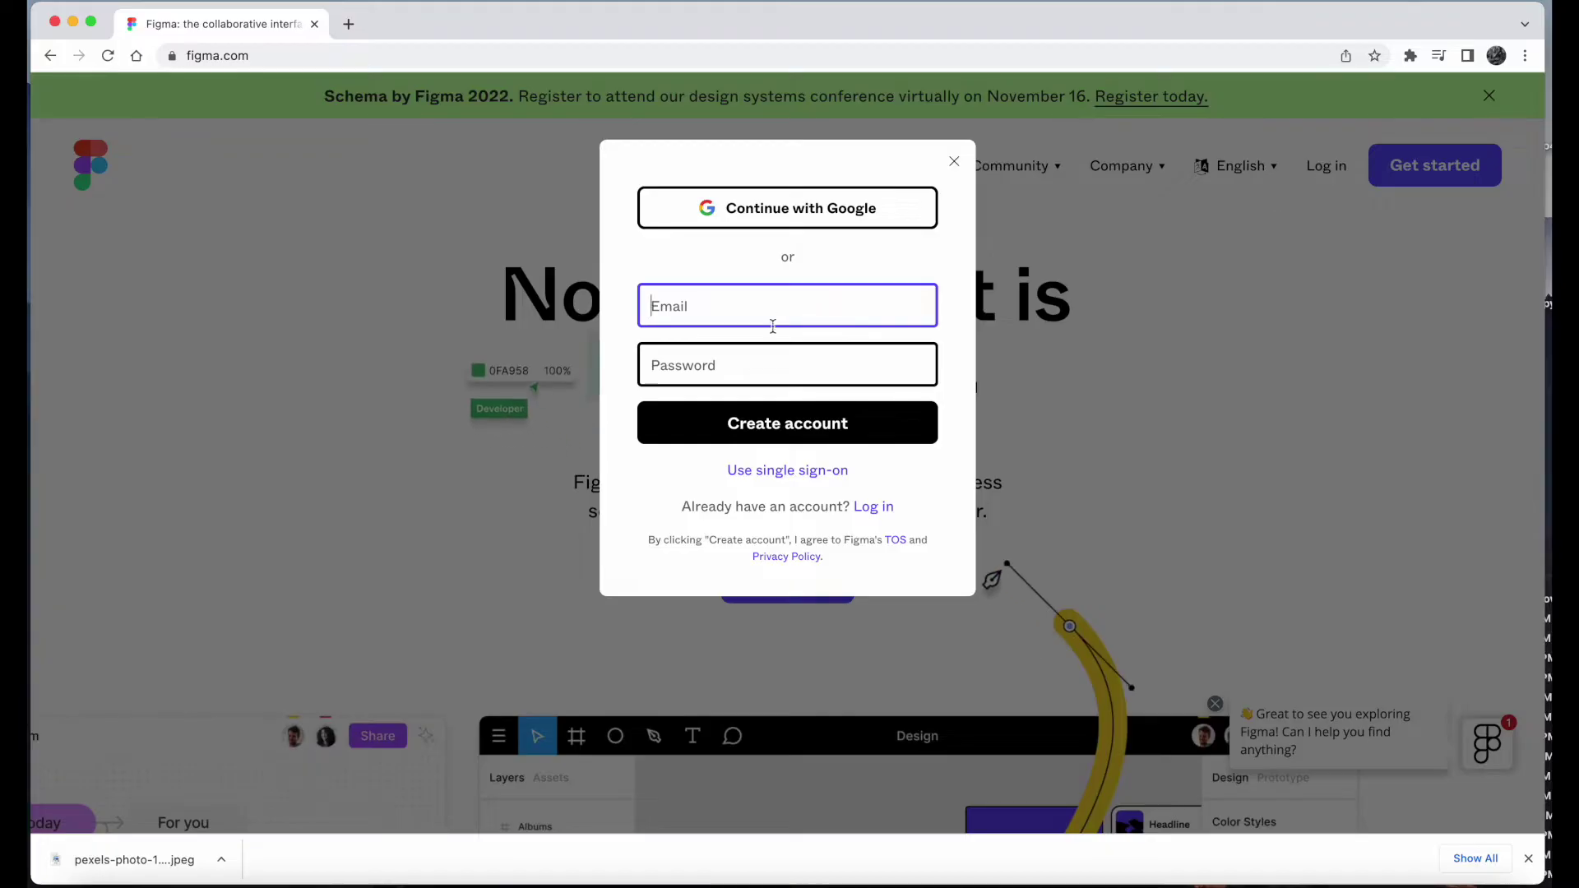
pyautogui.click(772, 213)
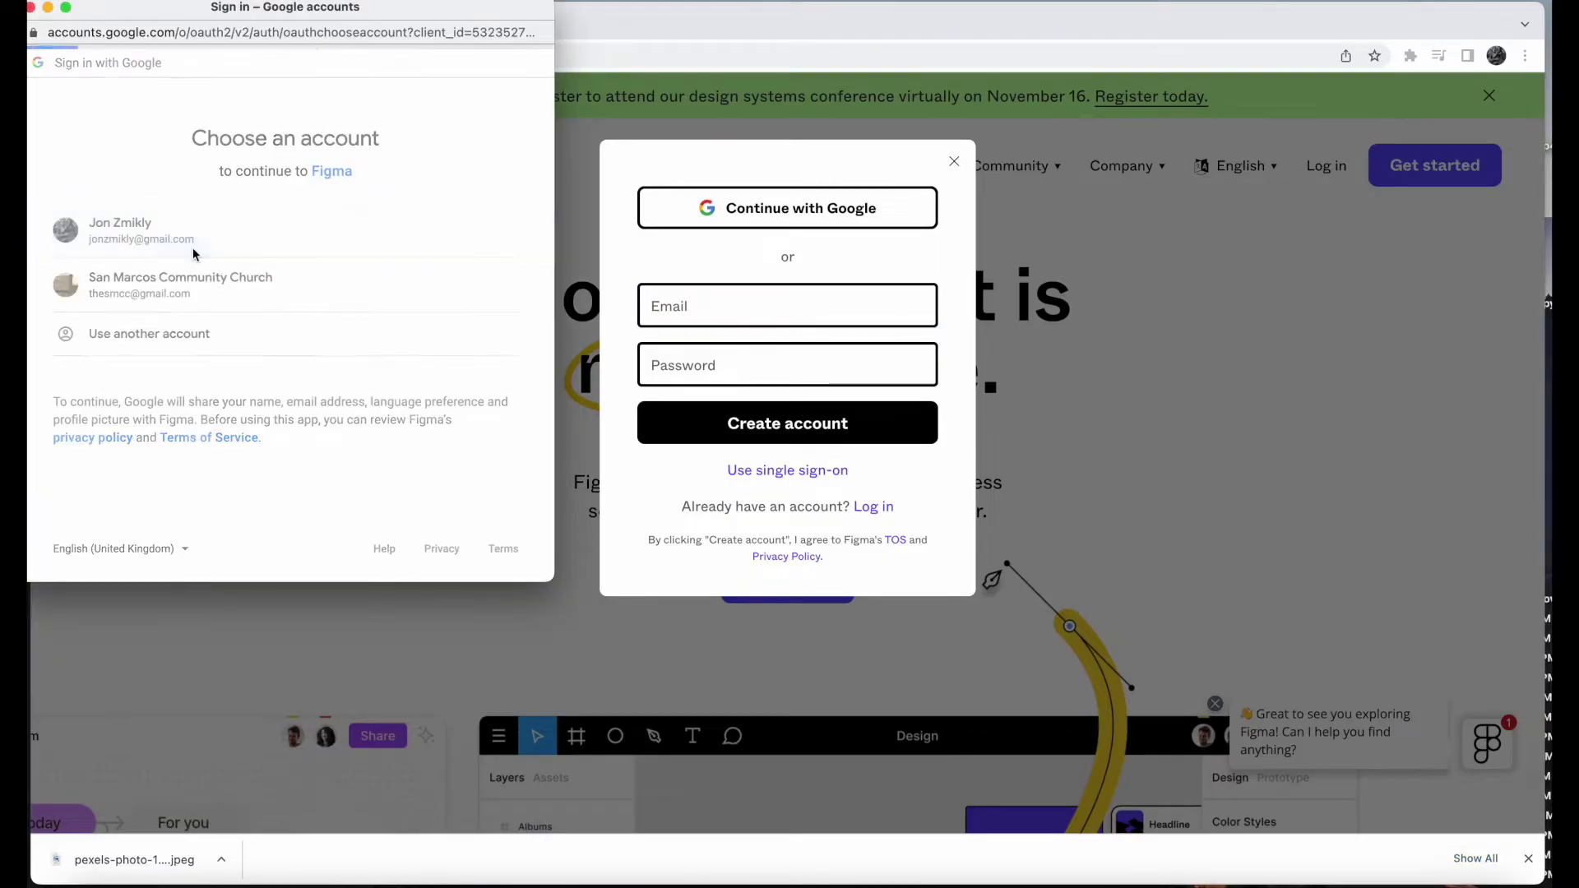
pyautogui.click(195, 251)
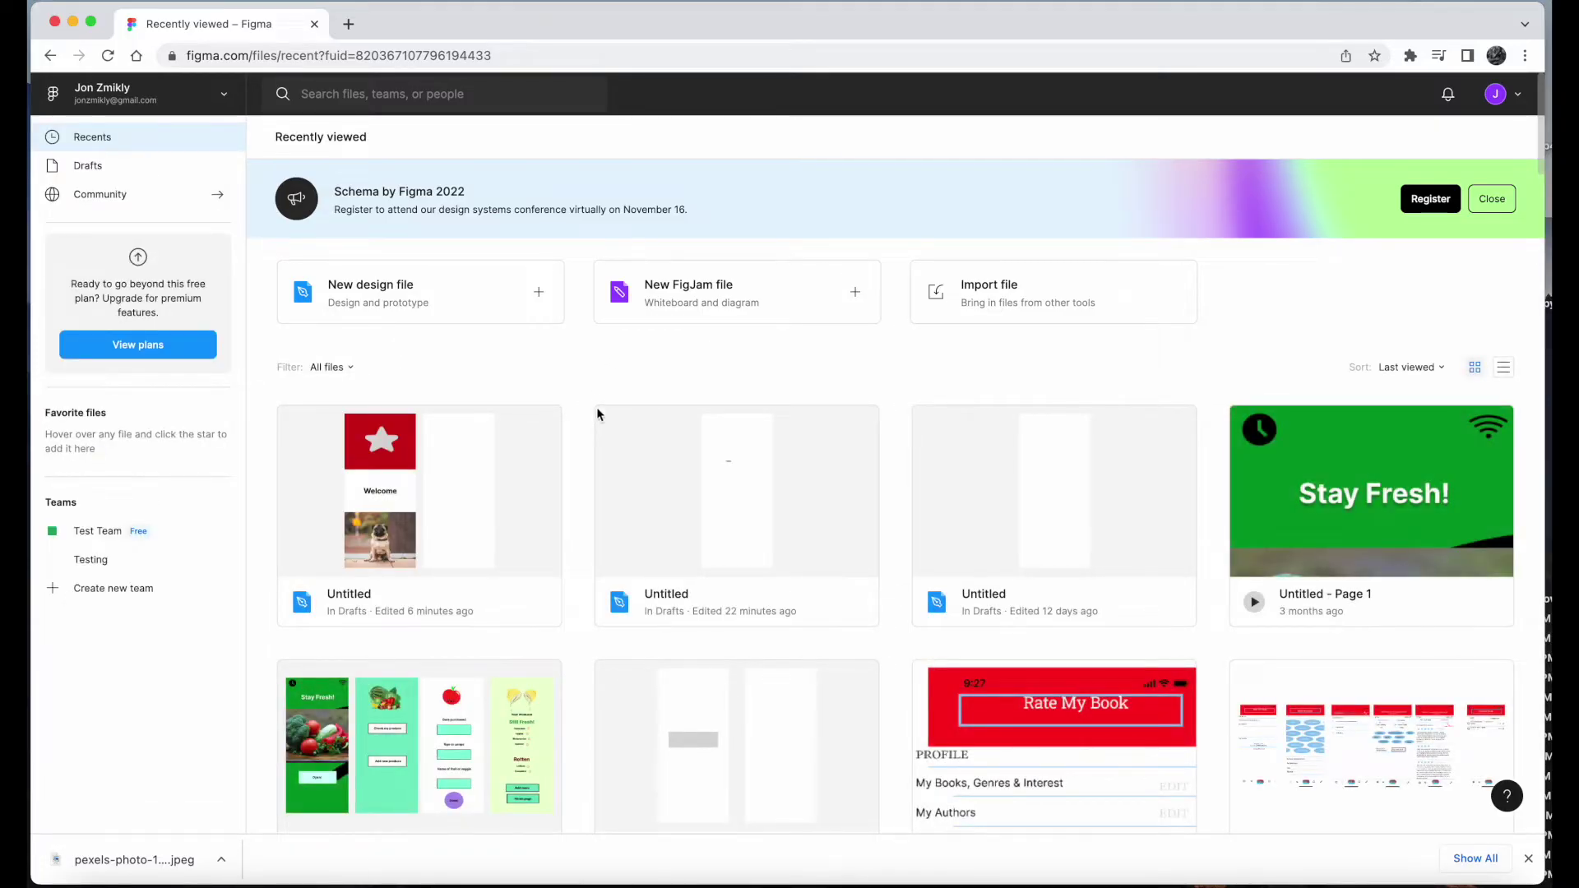
# Create a new blank design file from the file browser, opening an Untitled draft.
pyautogui.scroll(-2, 595, 415)
pyautogui.scroll(2, 596, 437)
pyautogui.click(383, 292)
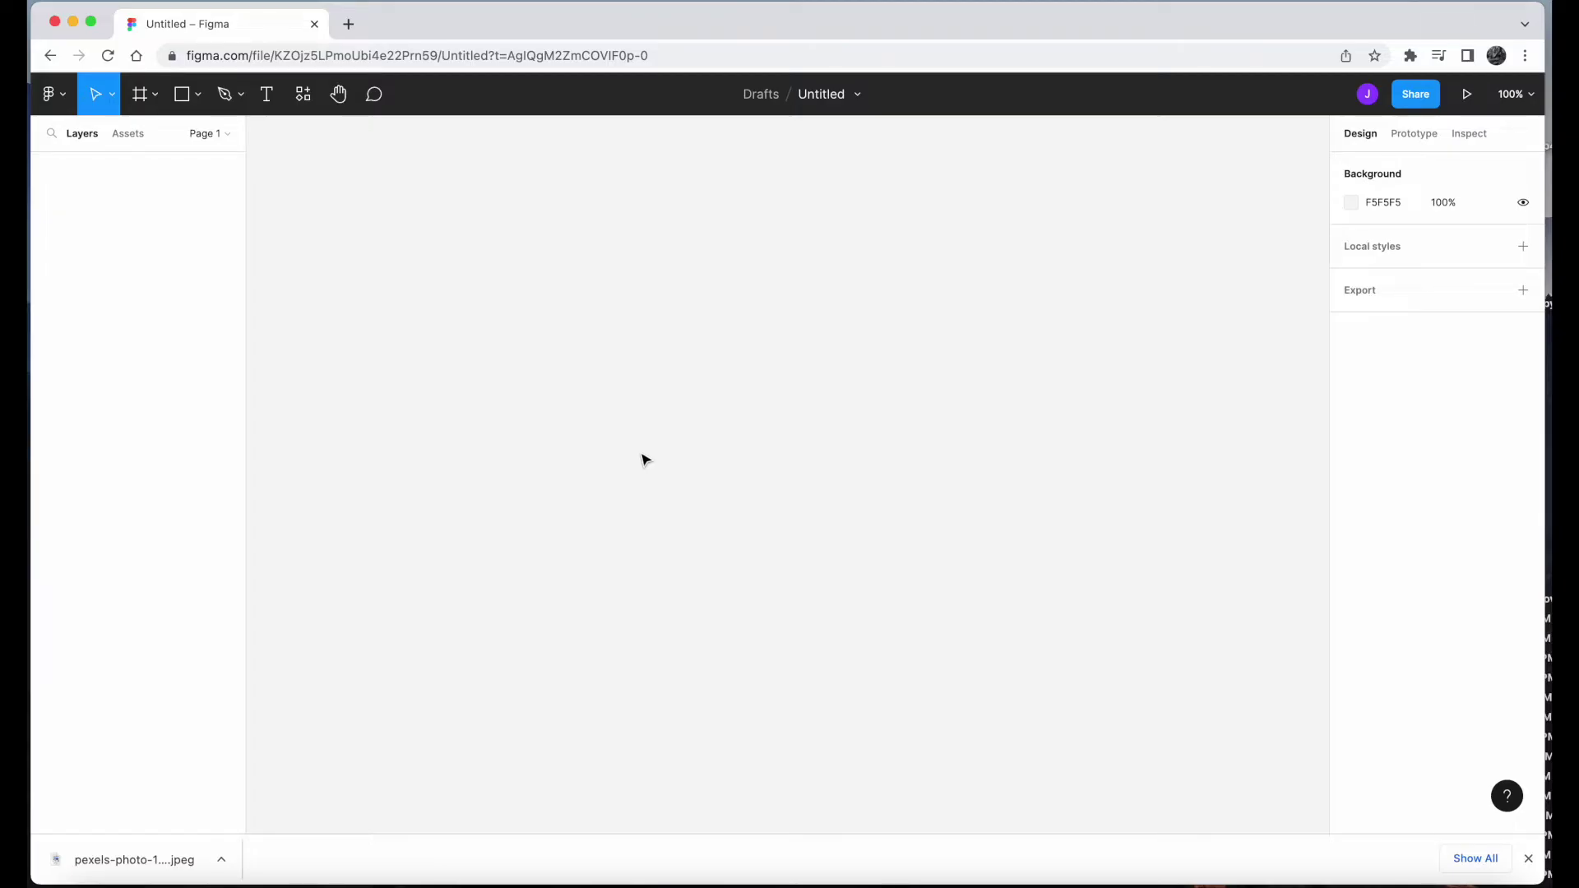
# Add a 375×812 iPhone 13 mini frame from the Phone presets, then delete it.
pyautogui.click(153, 93)
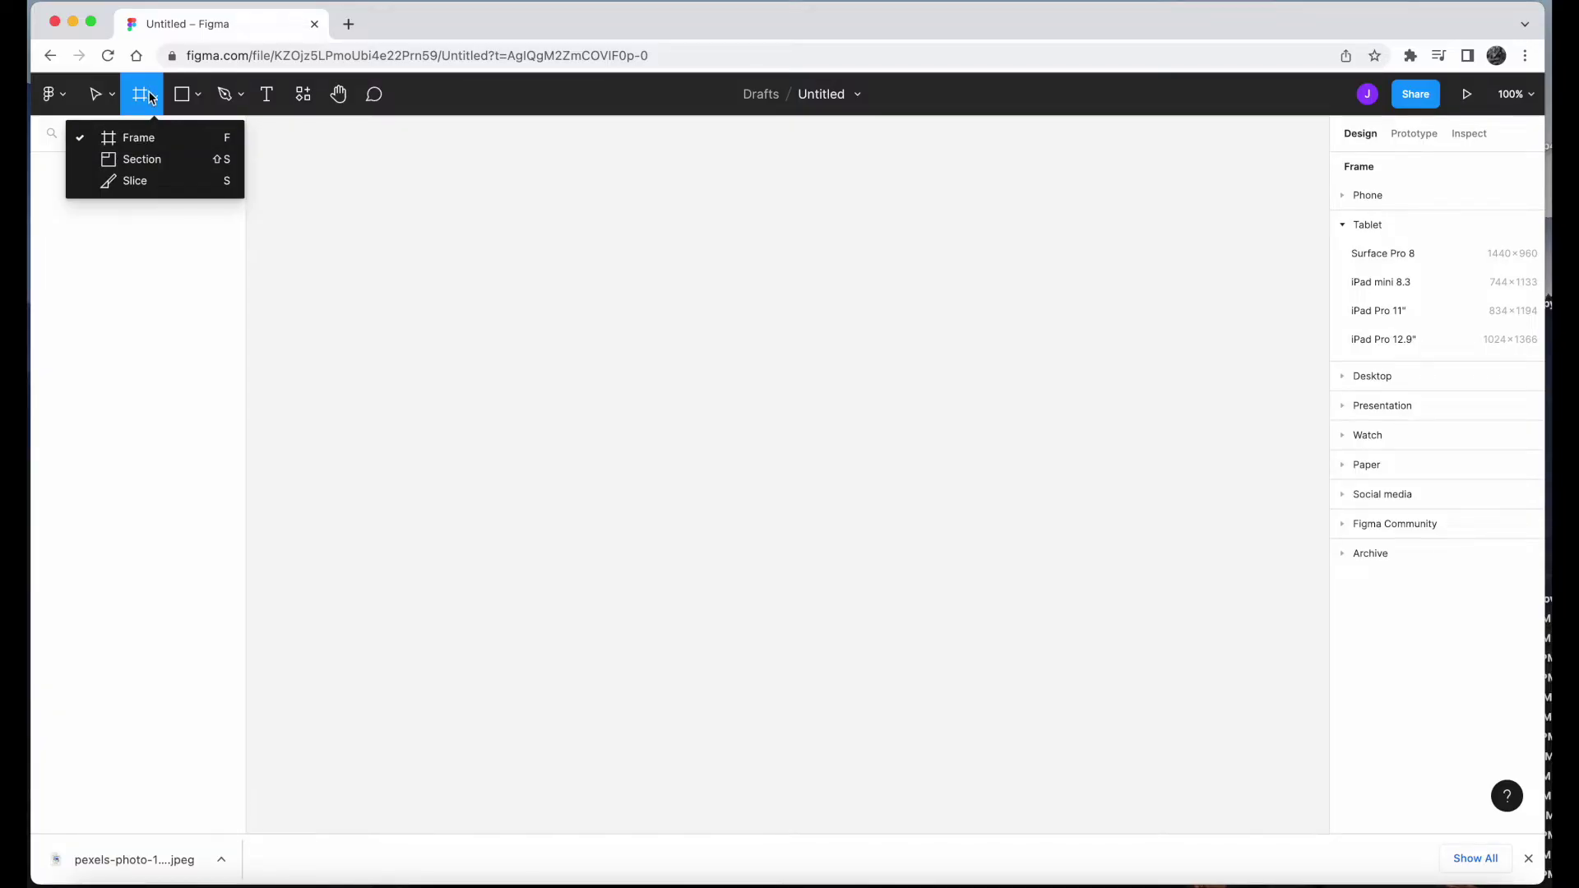
pyautogui.click(151, 97)
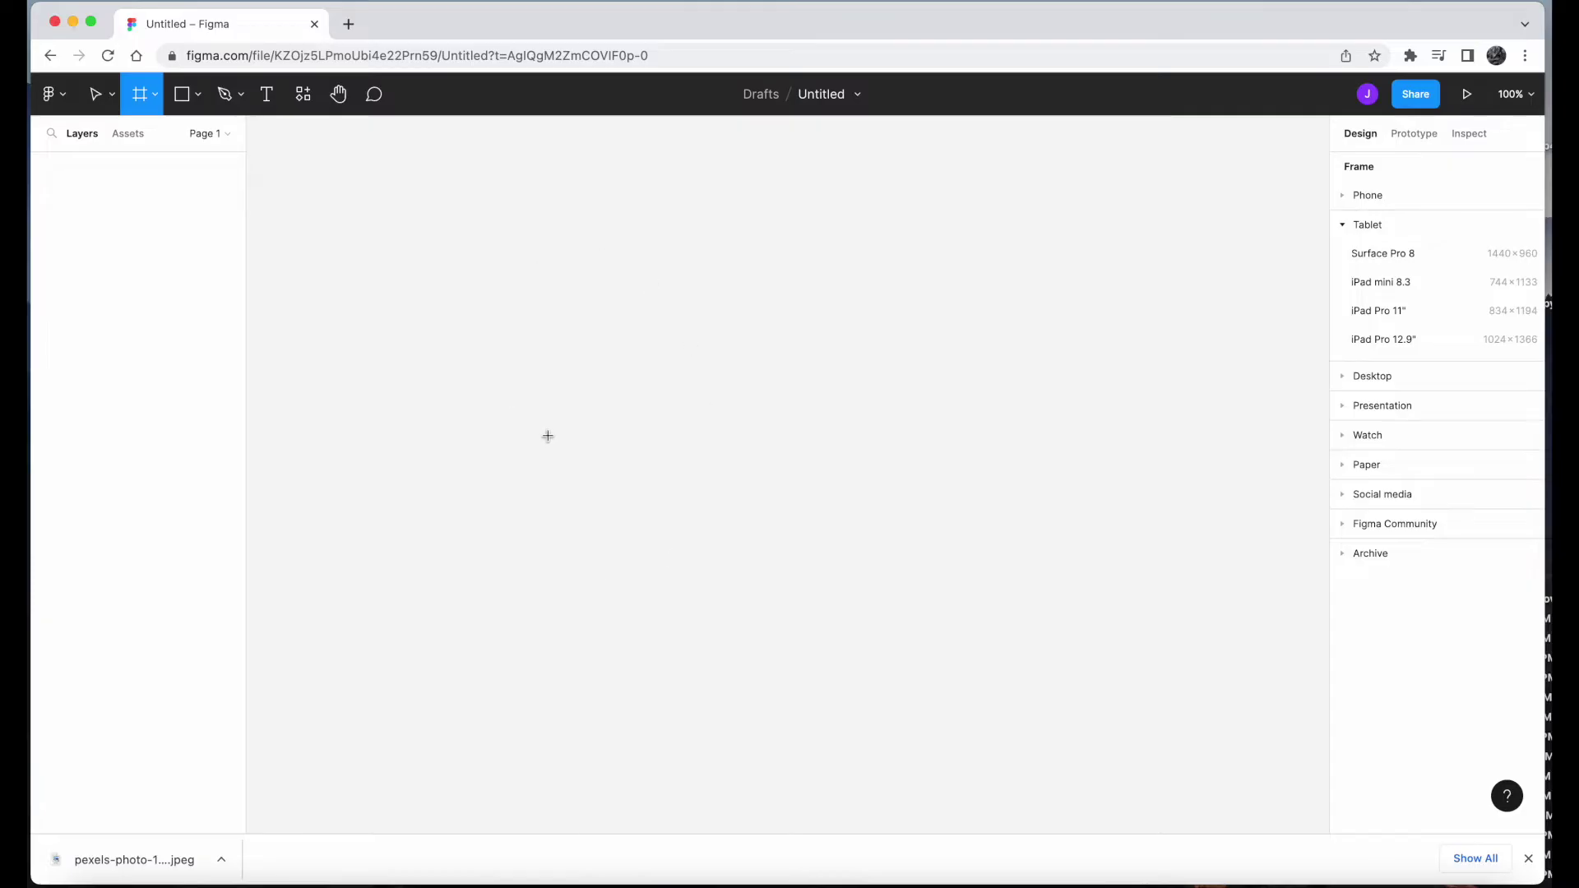
pyautogui.click(153, 97)
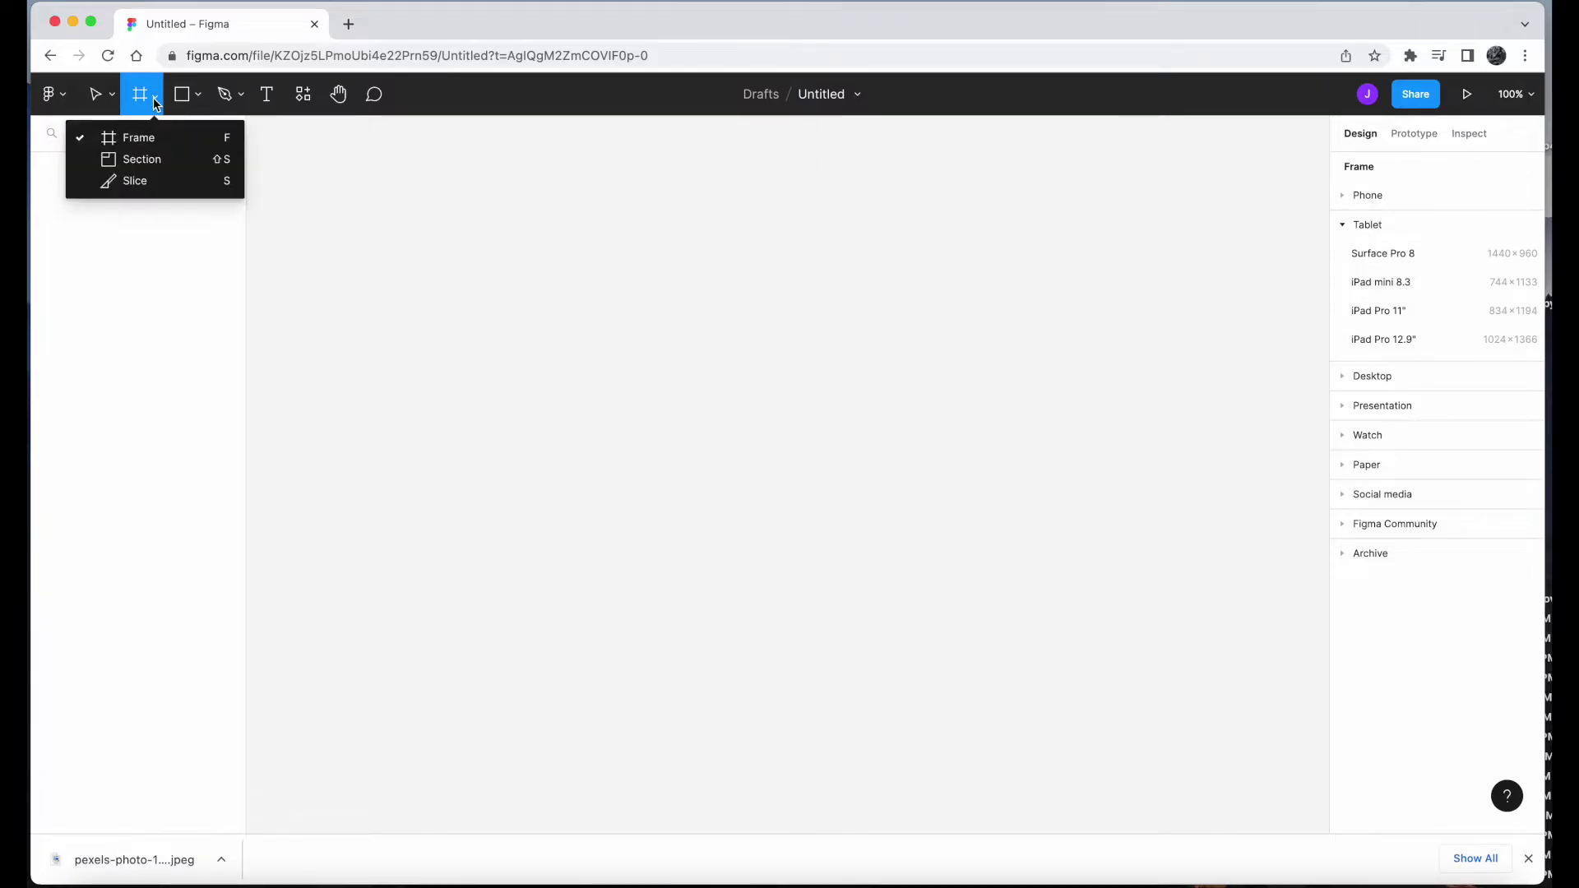
pyautogui.click(143, 144)
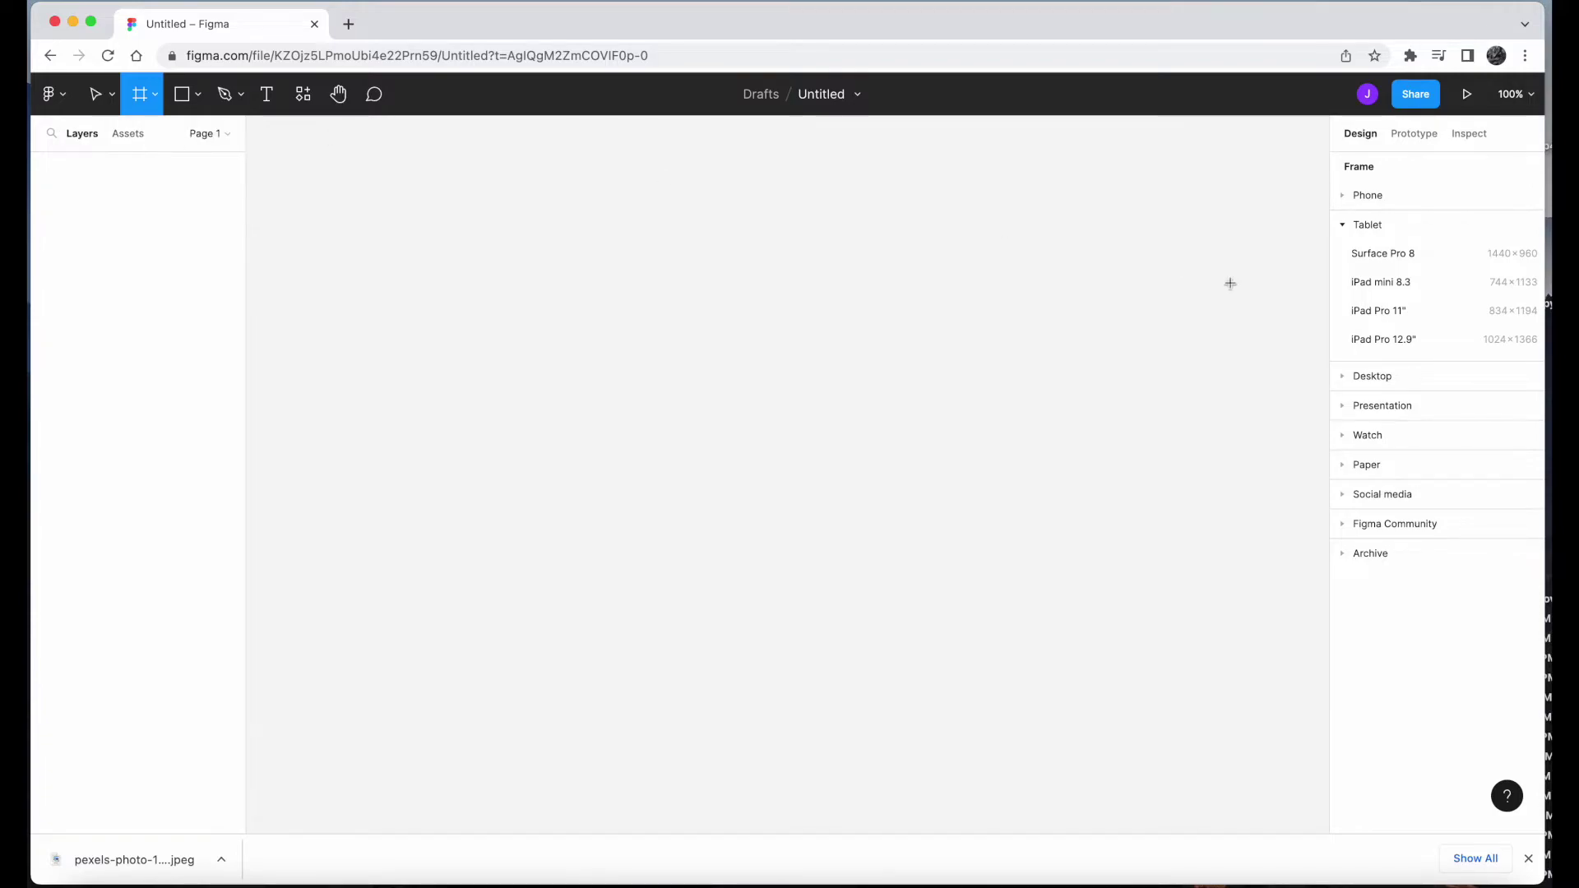
pyautogui.click(1344, 224)
pyautogui.click(1343, 196)
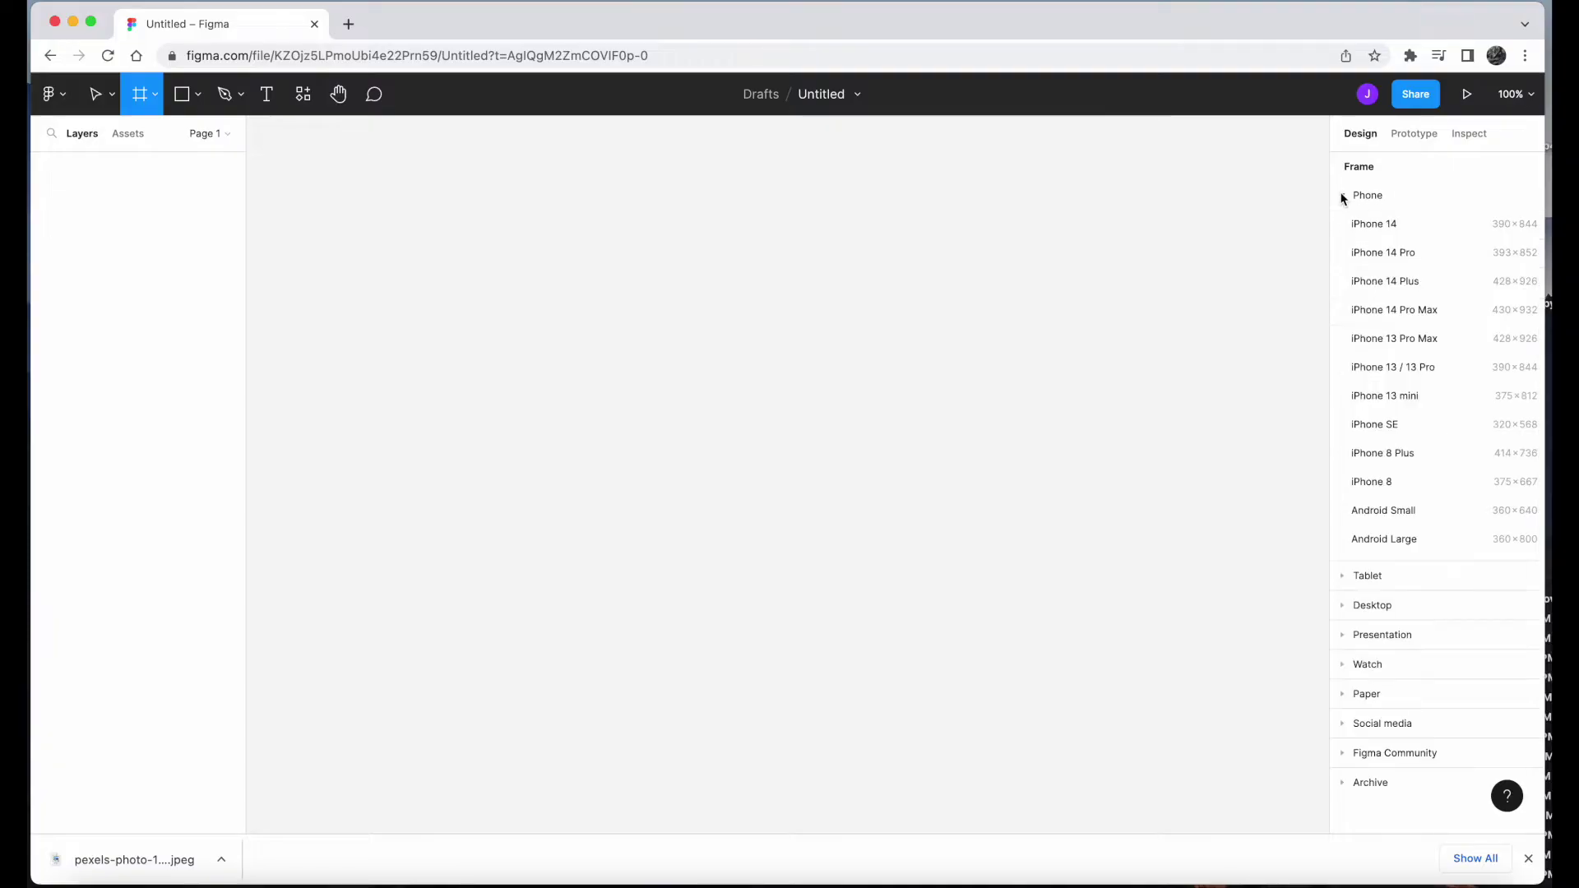
pyautogui.click(1385, 396)
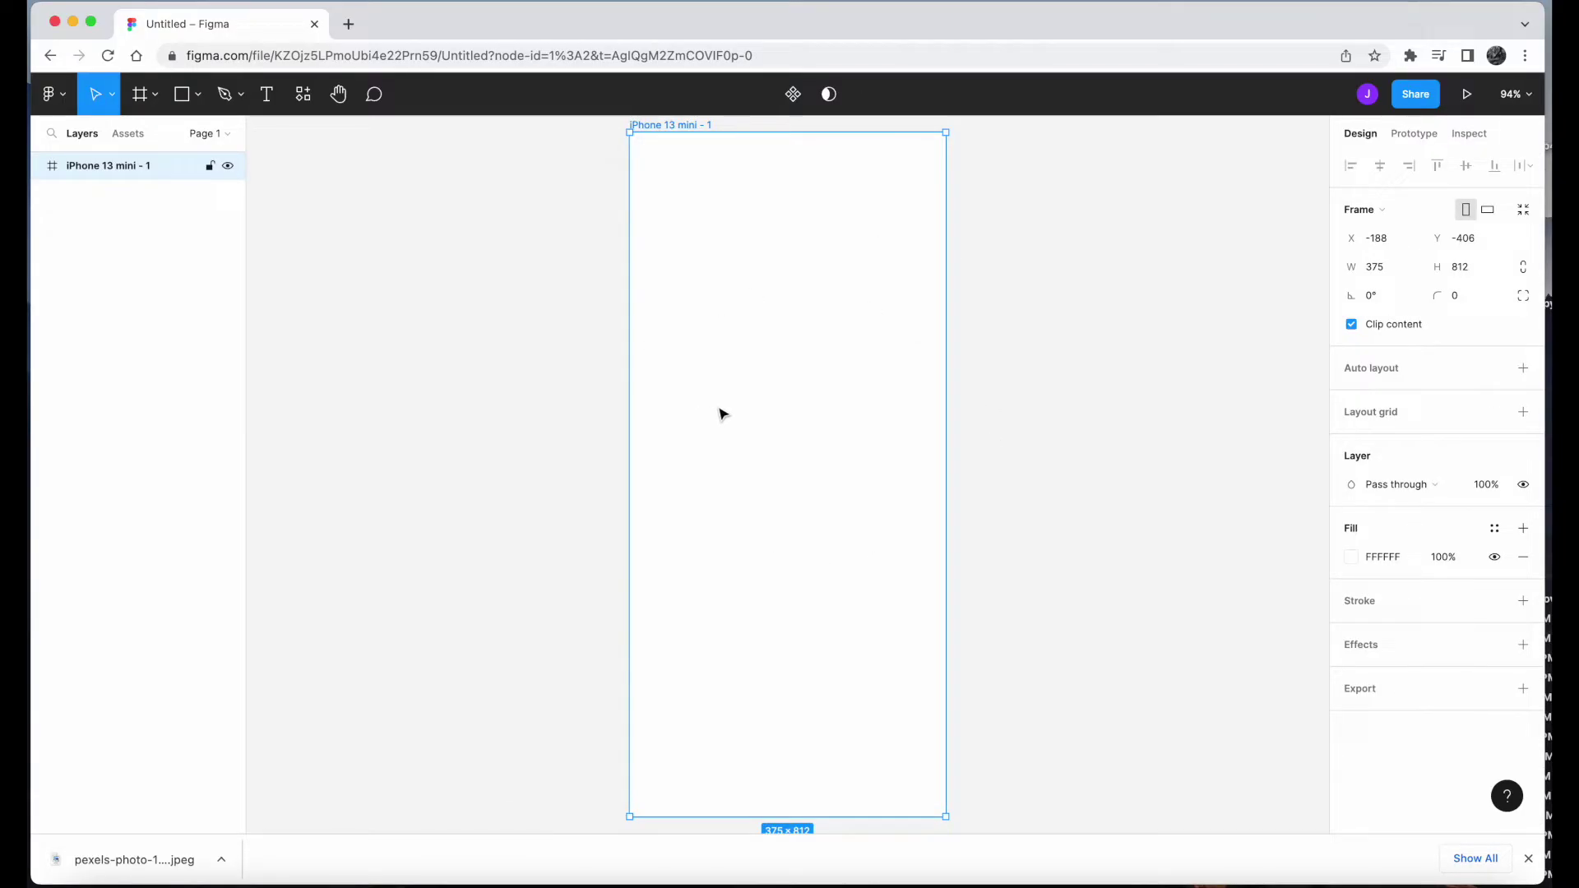
pyautogui.press('Delete')
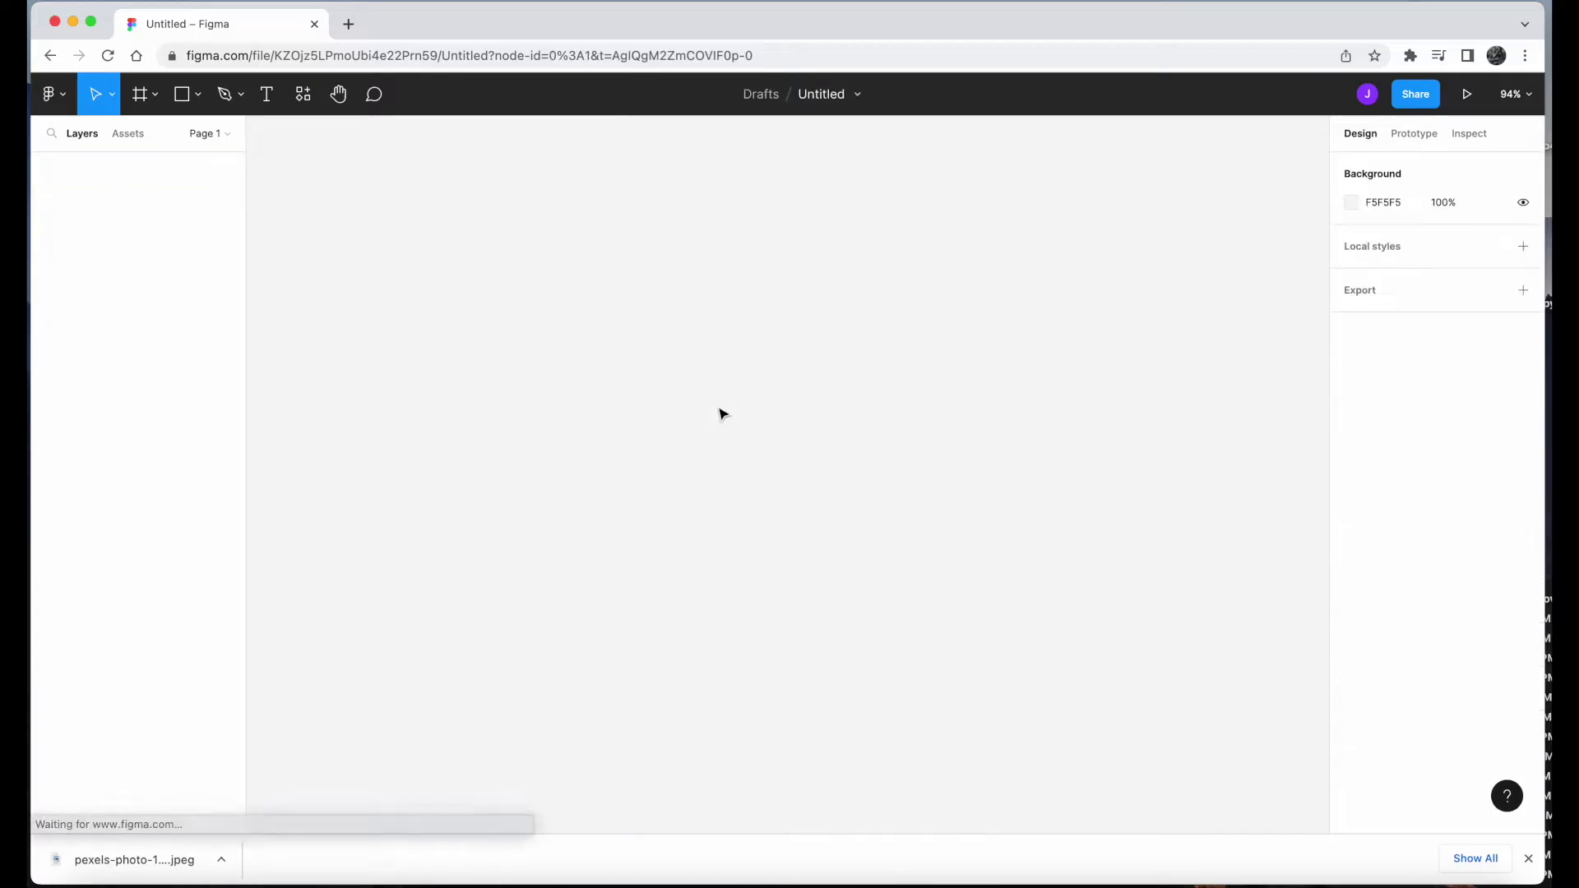
# Try an iPad Pro 11" frame from the tablet presets, then delete it.
pyautogui.click(141, 94)
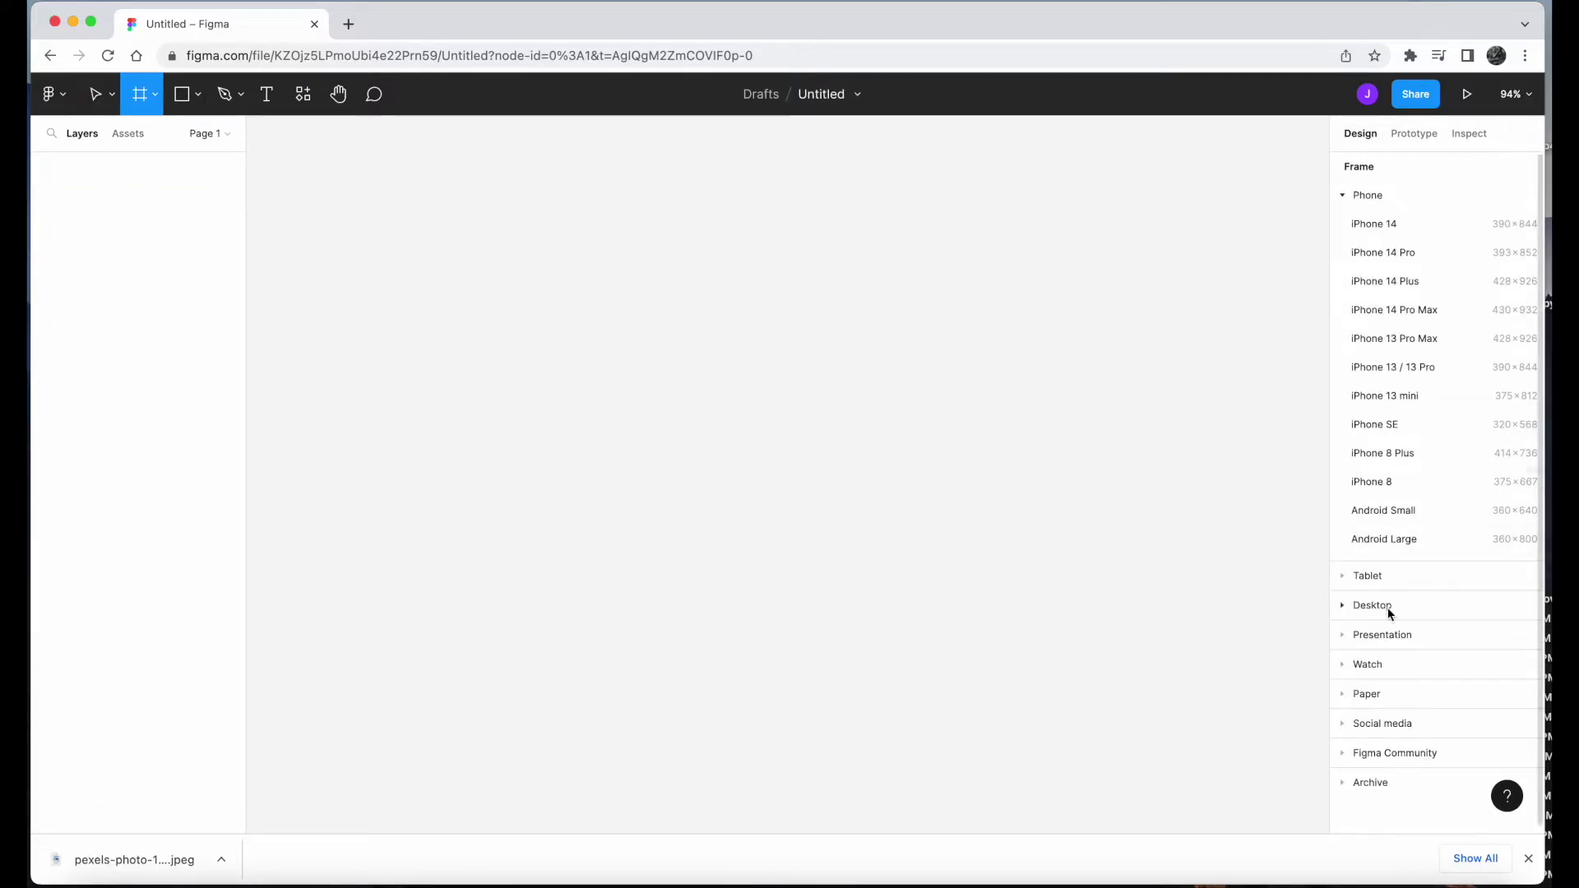
pyautogui.click(1349, 576)
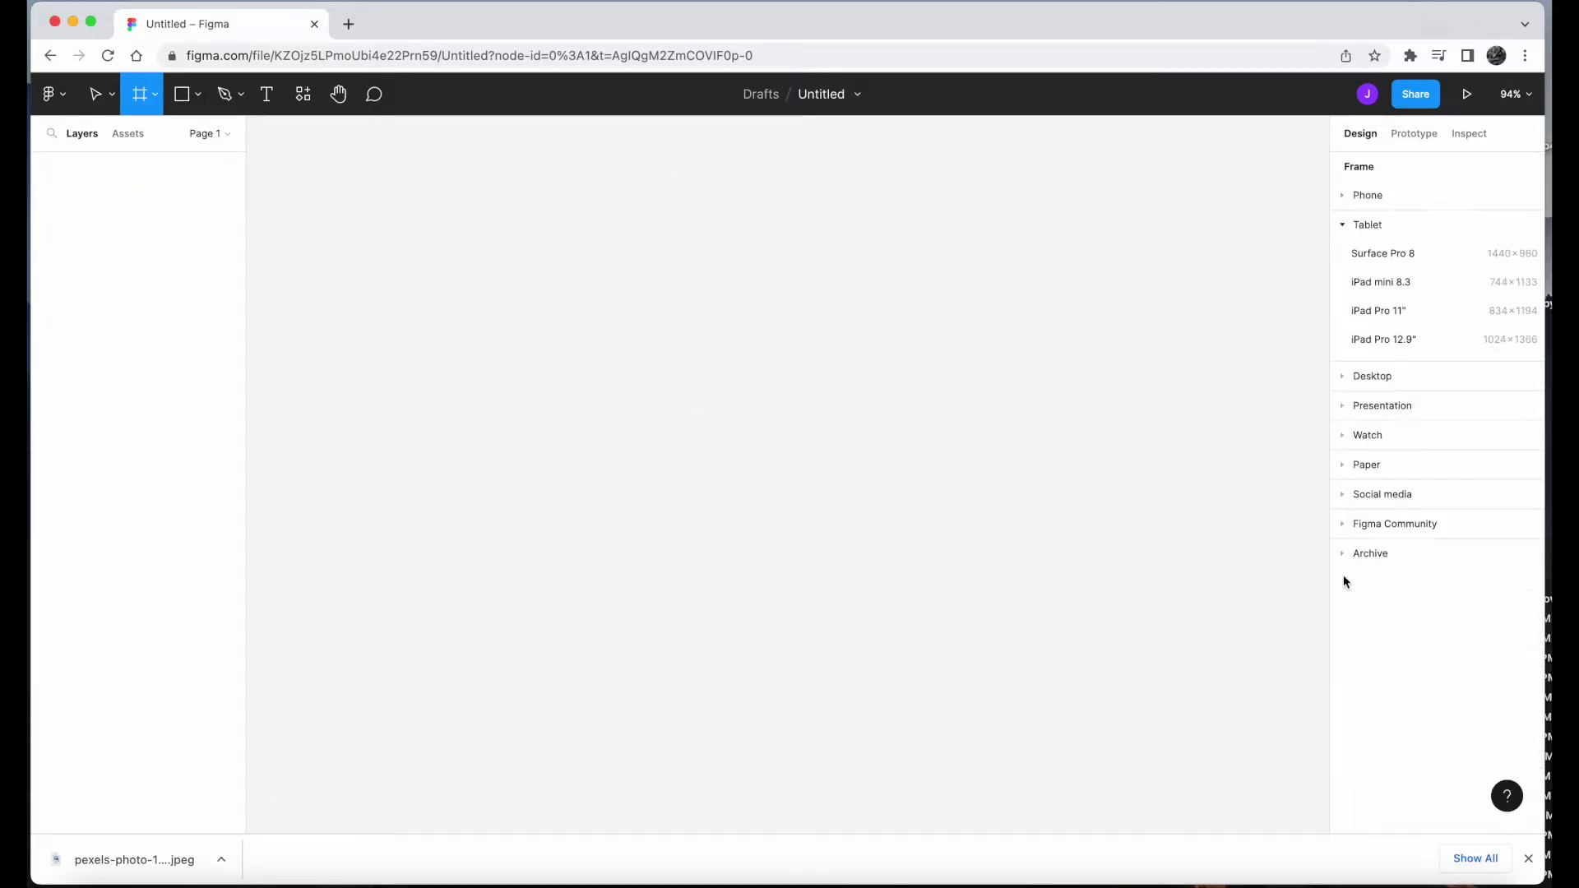
pyautogui.click(1386, 310)
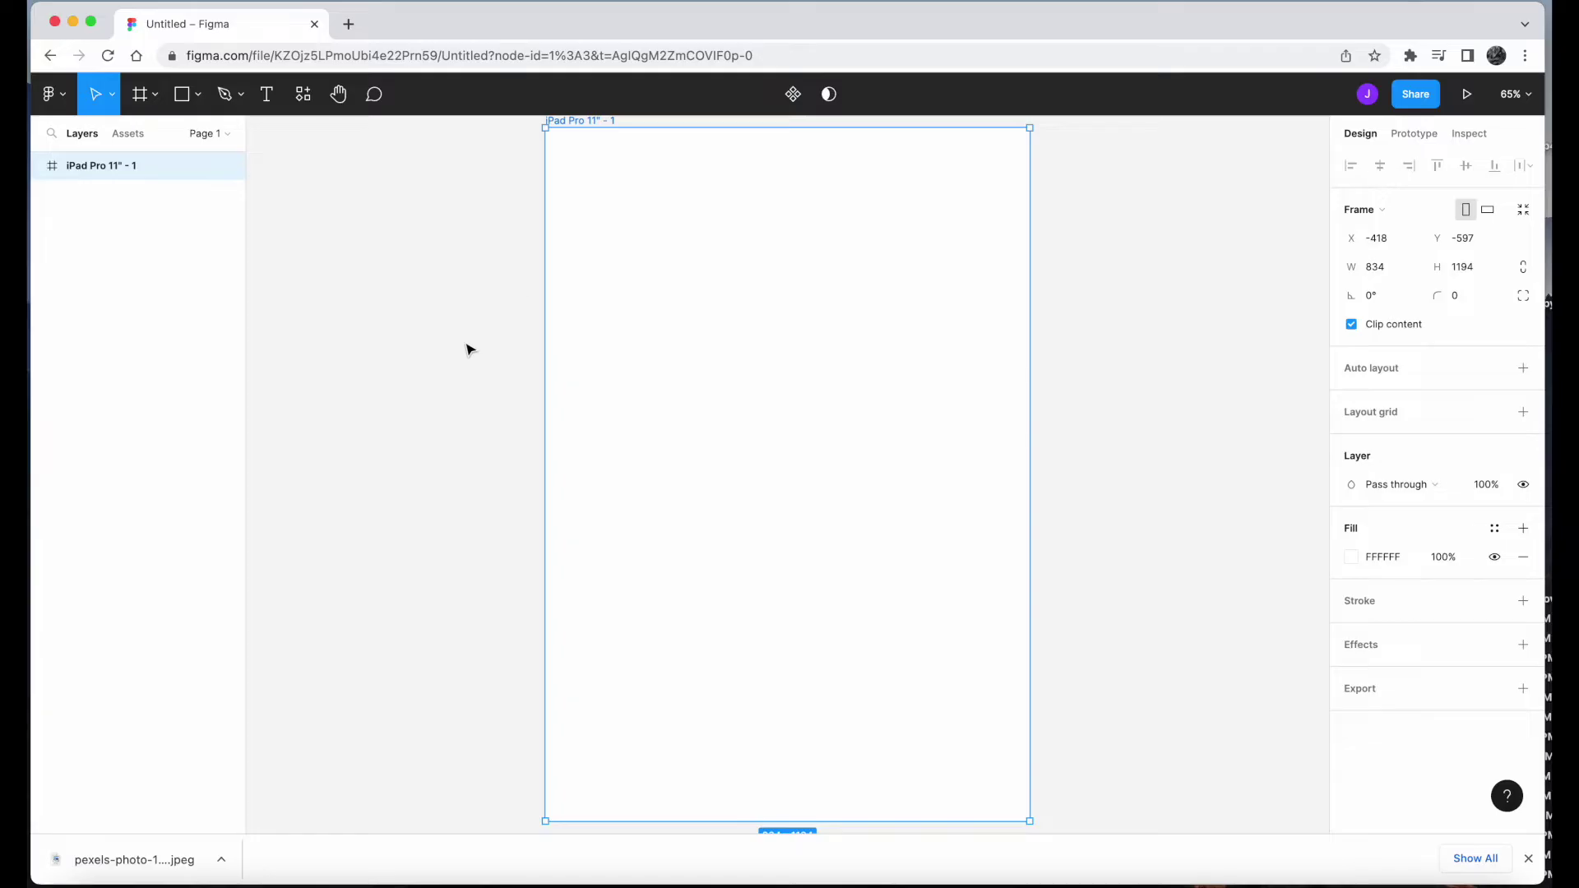
pyautogui.press('BackSpace')
# Add a 414×896 iPhone 11 Pro Max frame from the Archive presets.
pyautogui.click(155, 94)
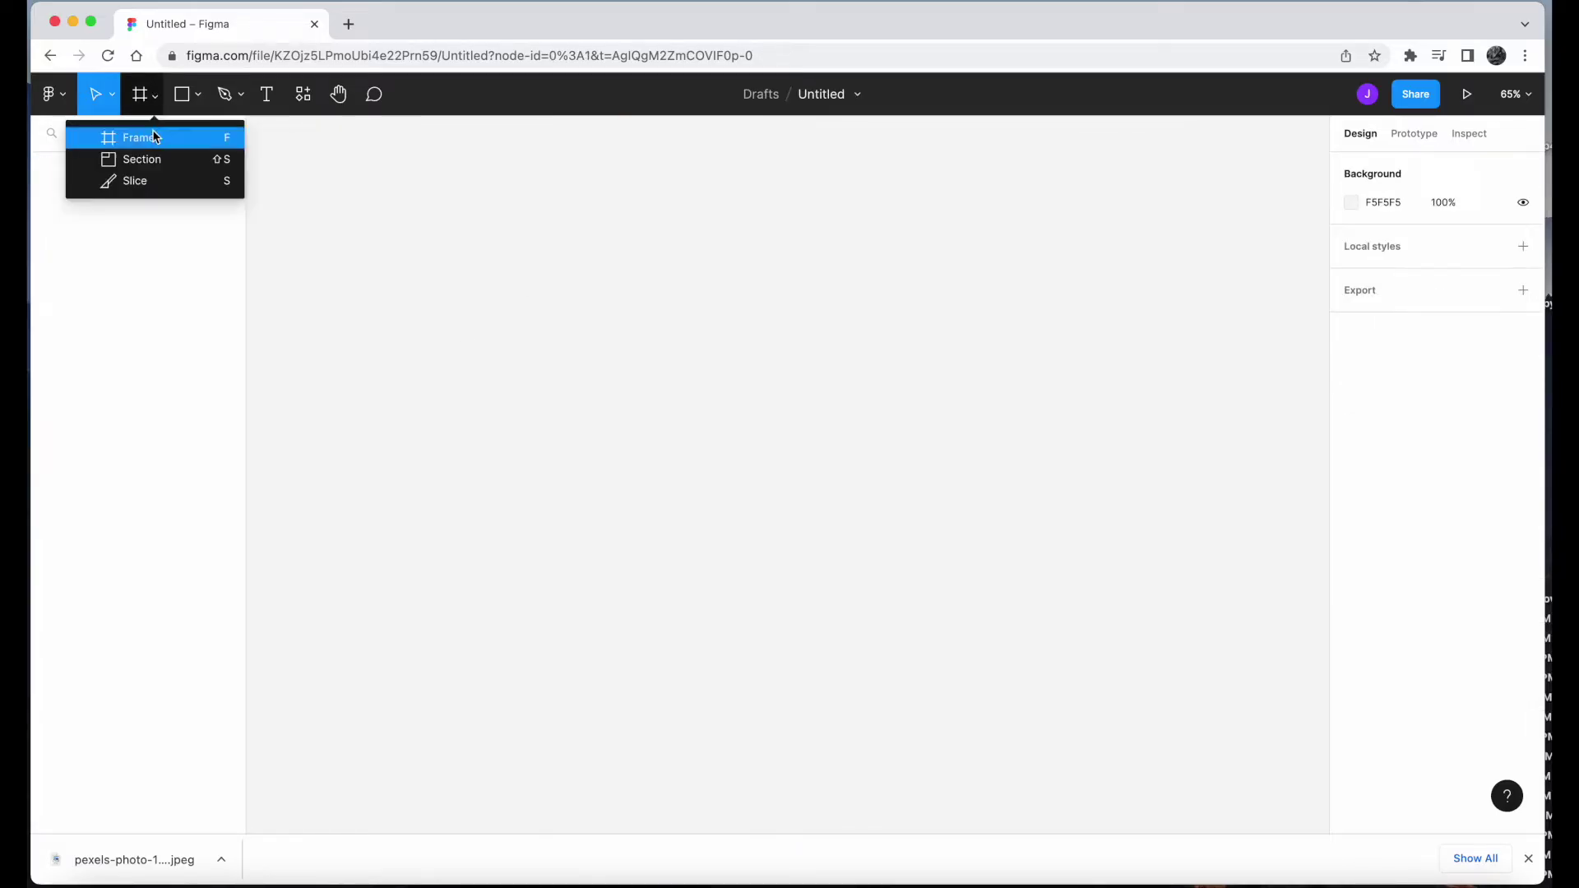
pyautogui.click(154, 137)
pyautogui.click(1346, 555)
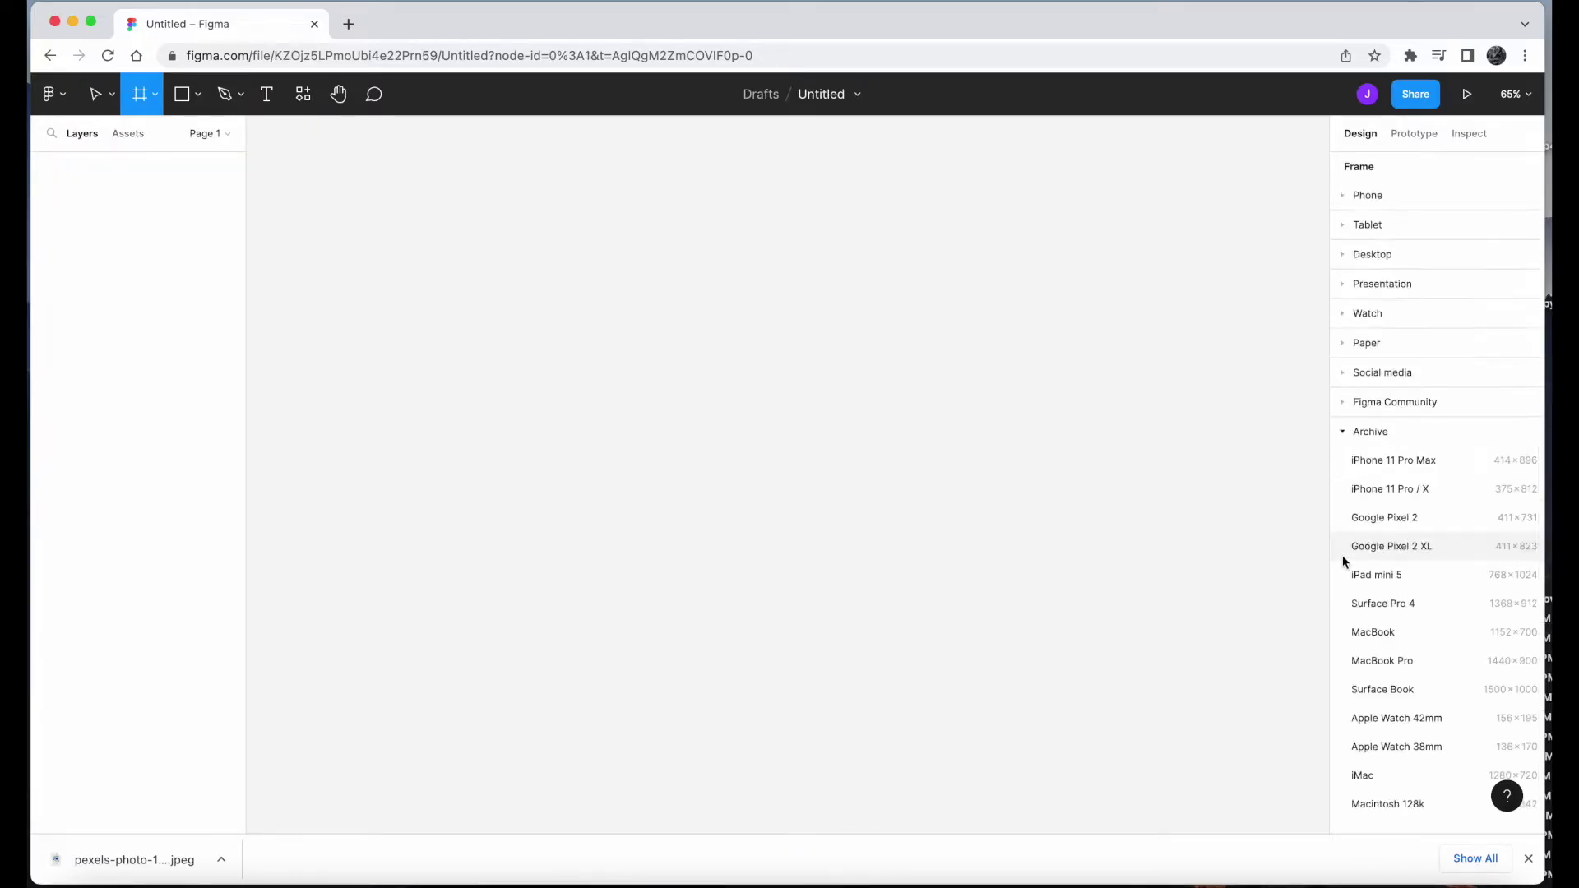
pyautogui.click(1389, 461)
pyautogui.click(641, 357)
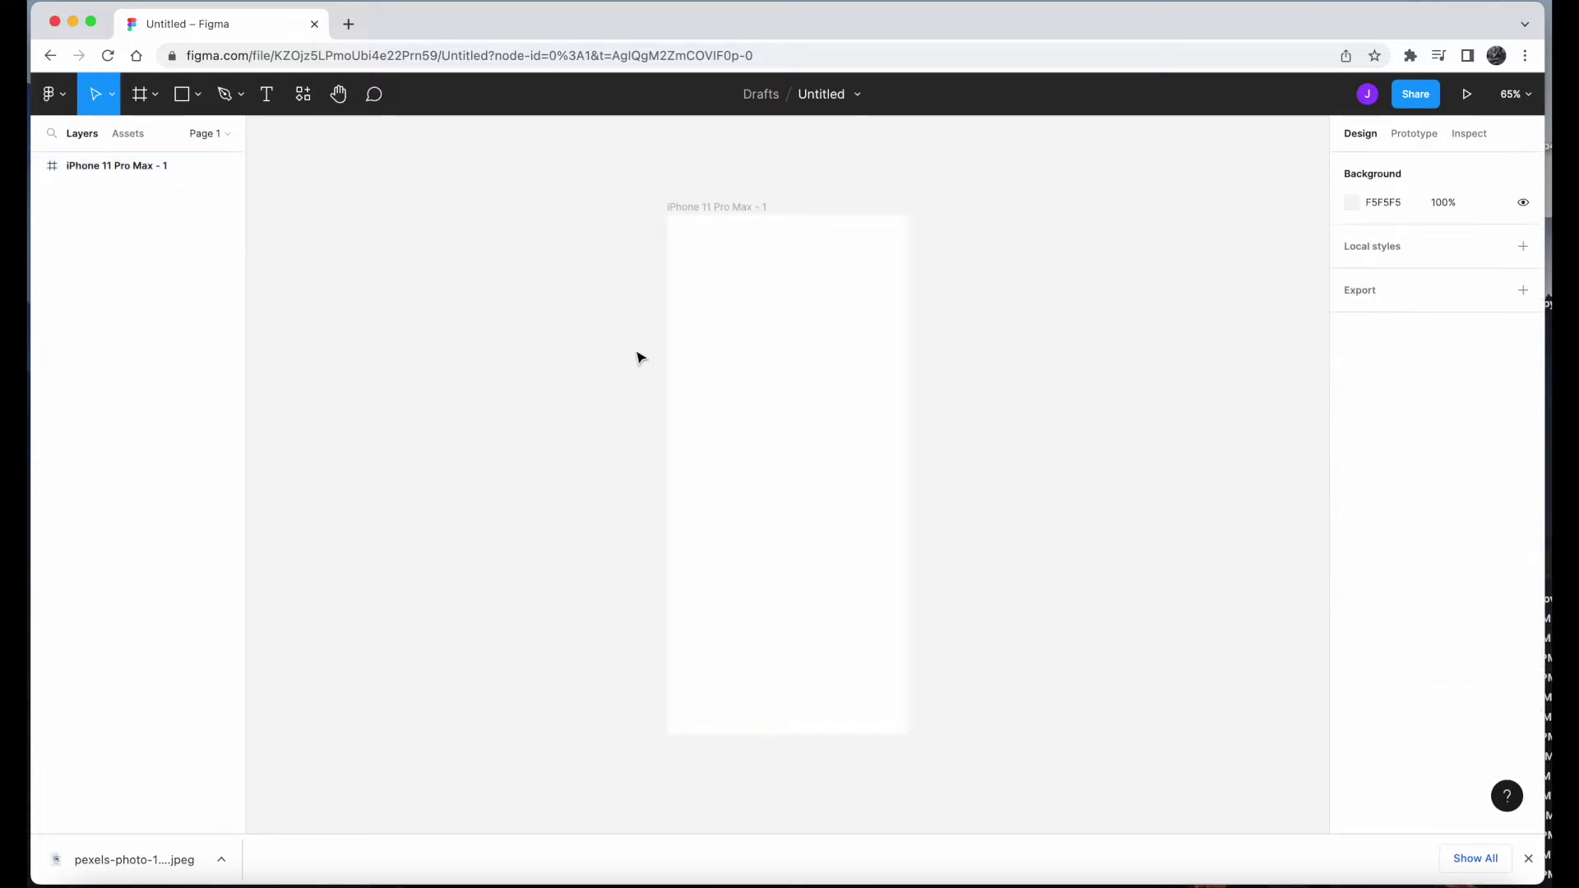
# Remove the stray 100×100 Frame 1 accidentally placed on the canvas.
pyautogui.click(140, 95)
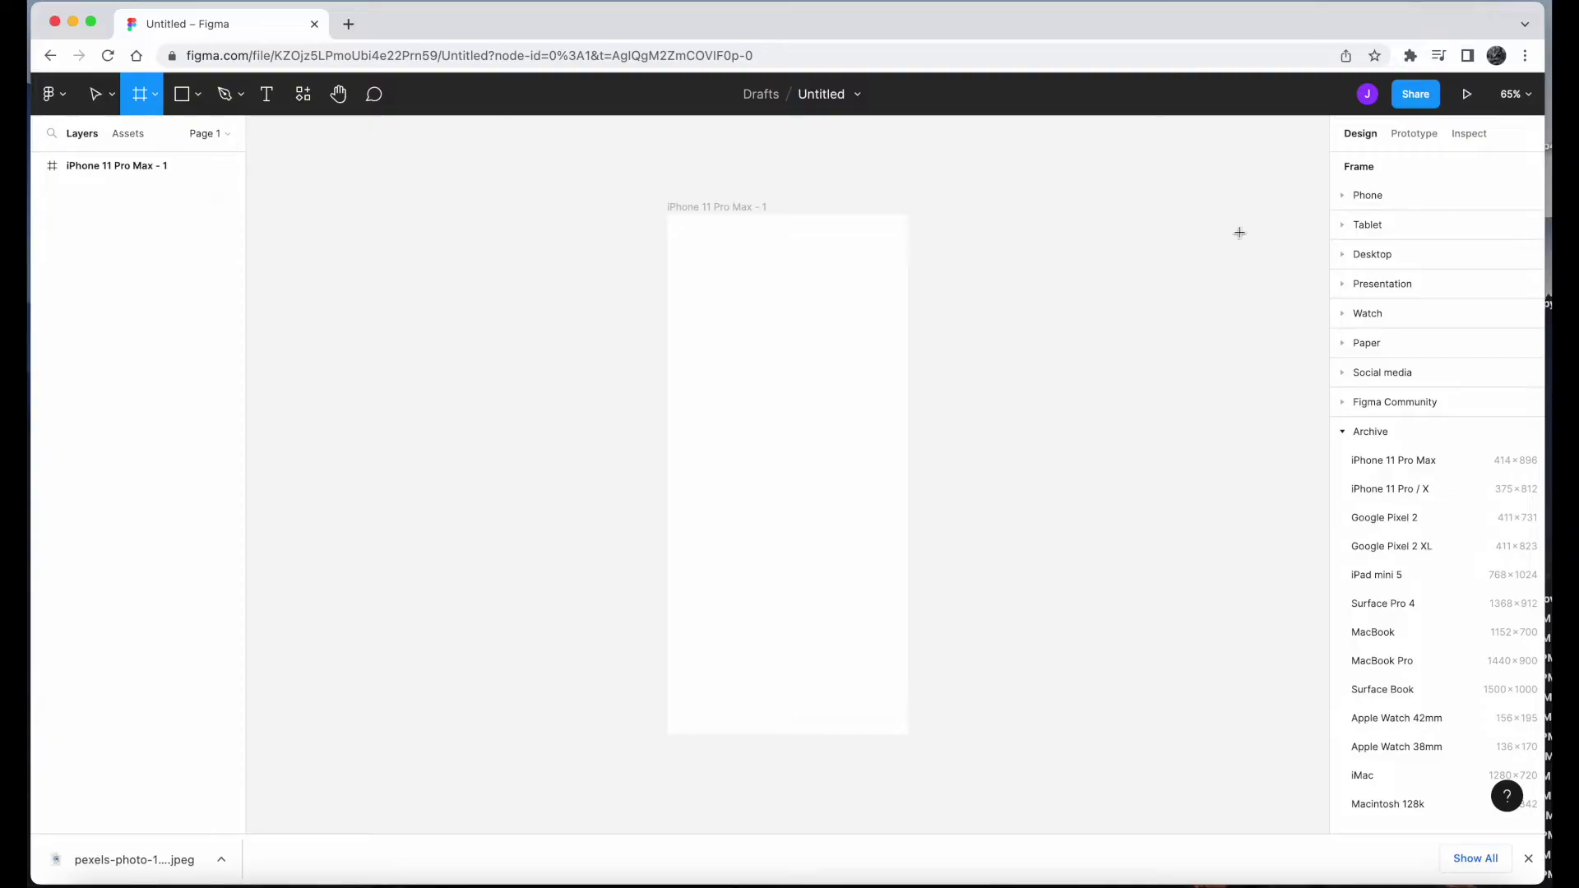
pyautogui.click(1343, 195)
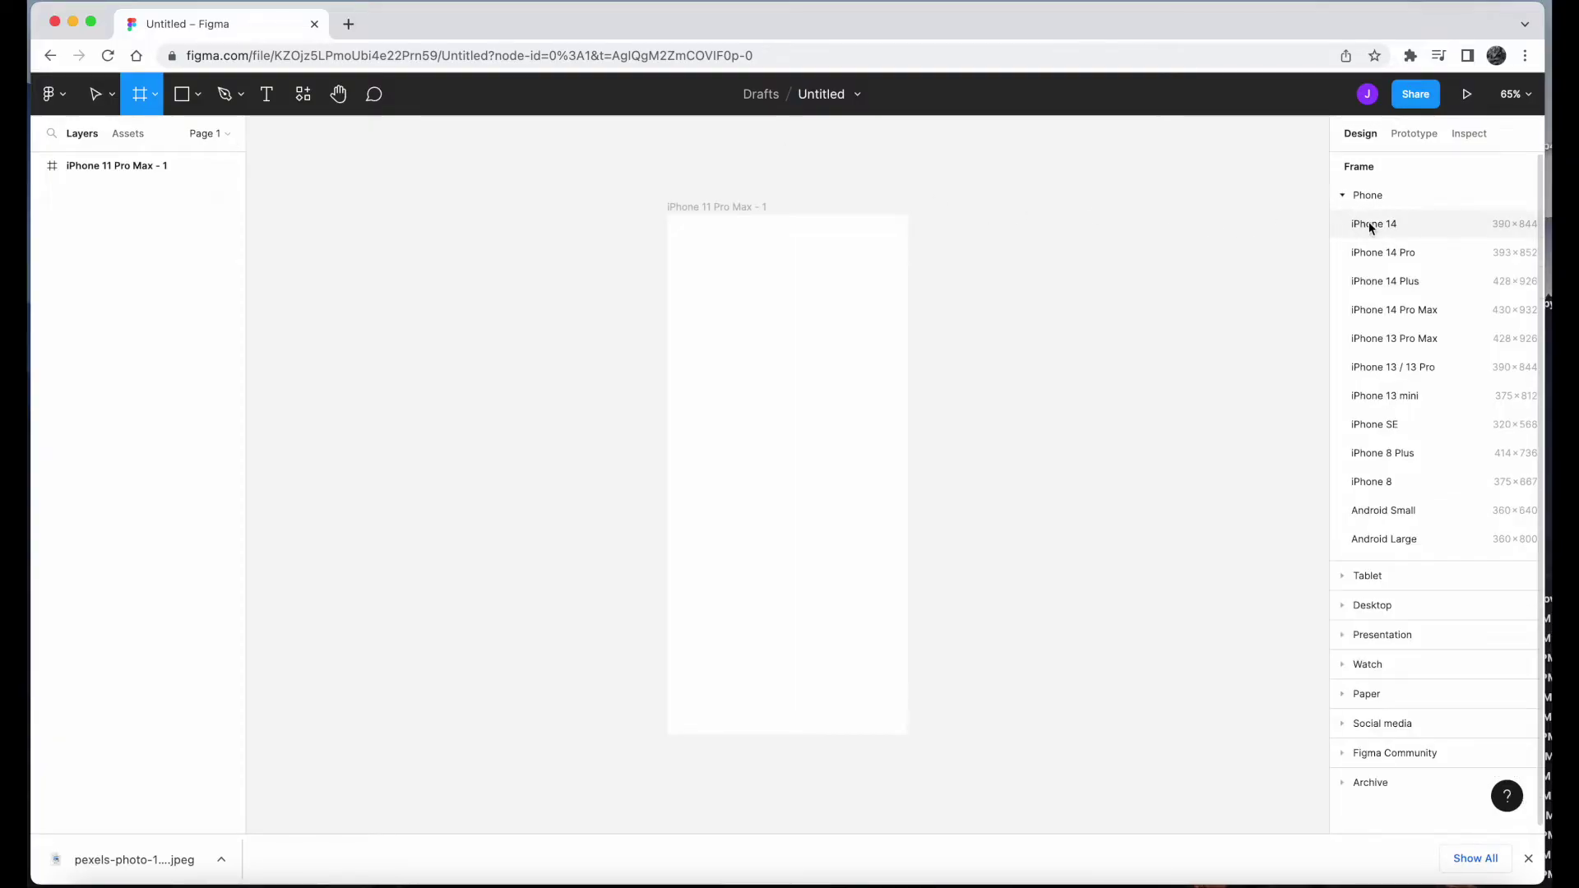
pyautogui.click(1346, 782)
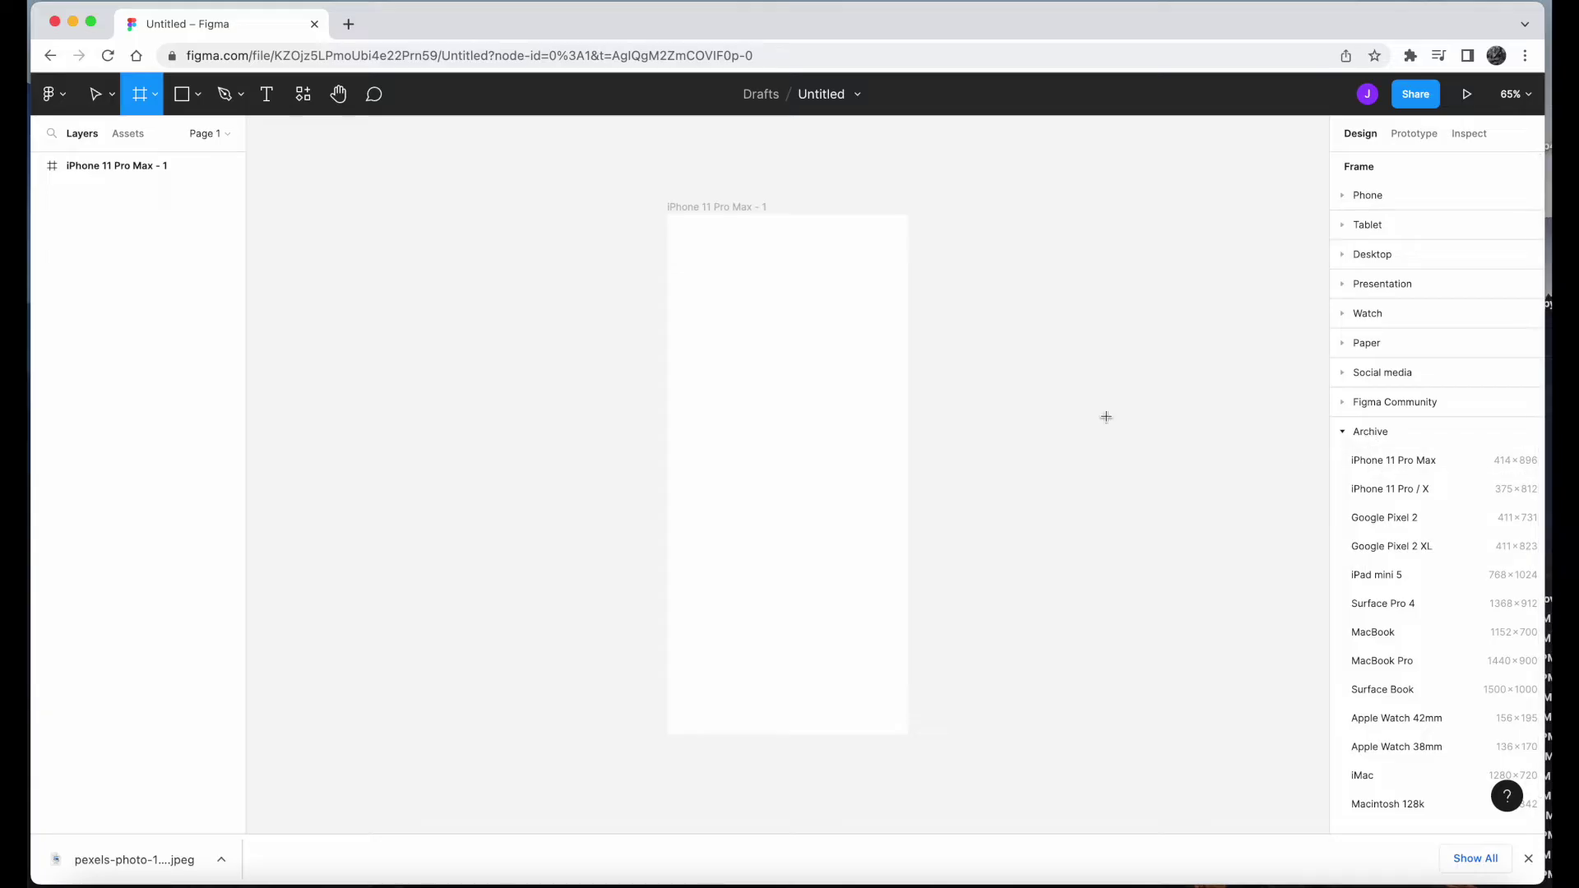
pyautogui.click(1000, 414)
pyautogui.press('Delete')
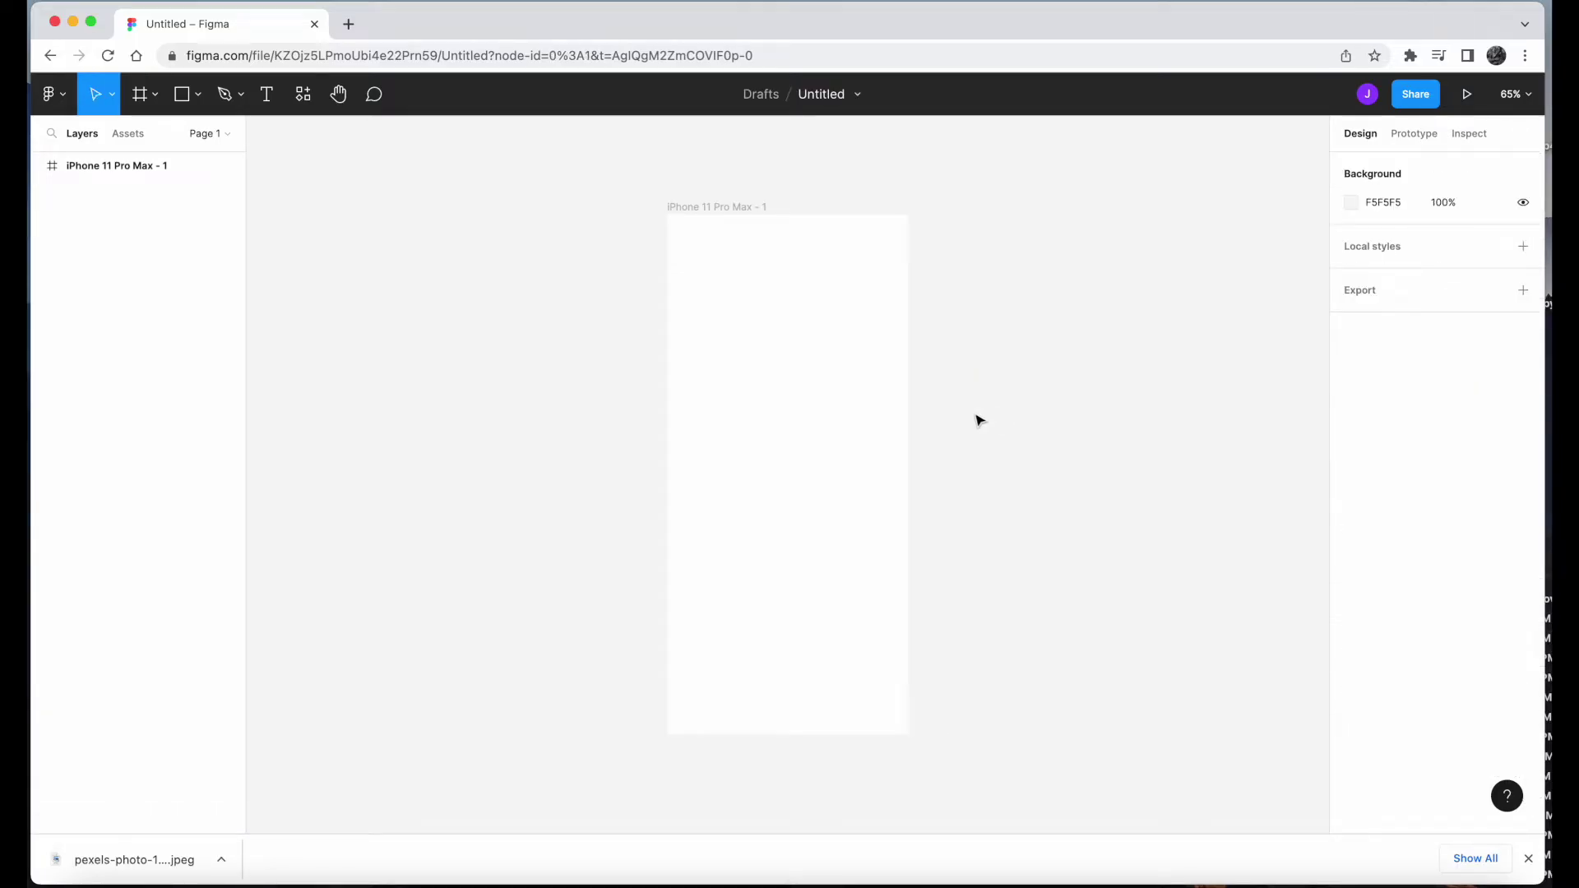
# Fill the iPhone 11 Pro Max frame with deep red B80505 and add a 10px layout grid.
pyautogui.click(146, 171)
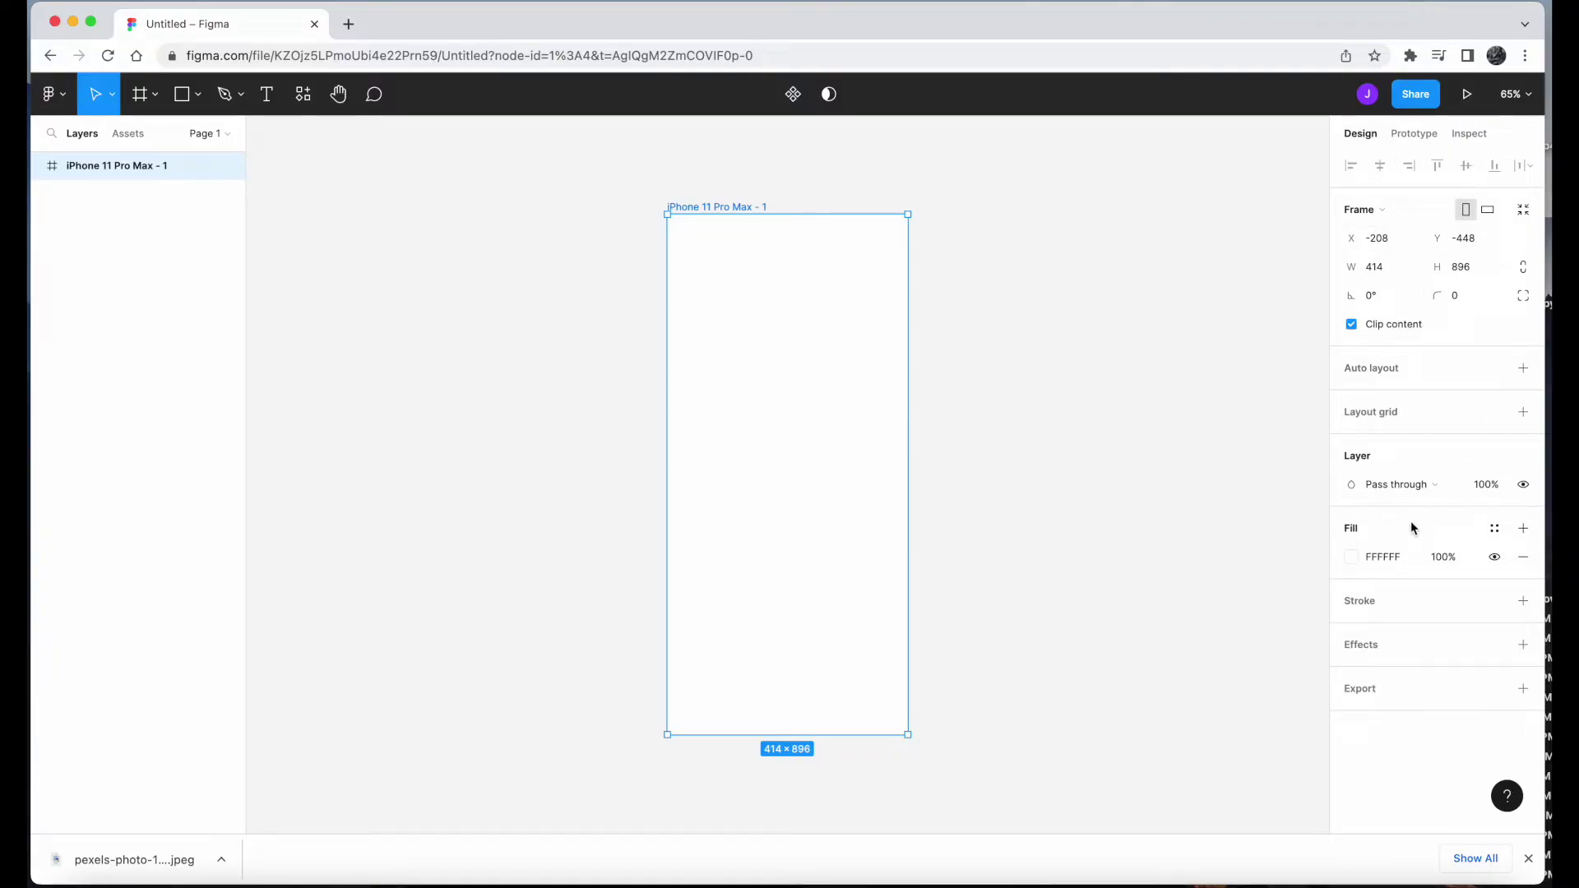
pyautogui.click(1352, 557)
pyautogui.moveTo(1296, 531); pyautogui.dragTo(1324, 449)
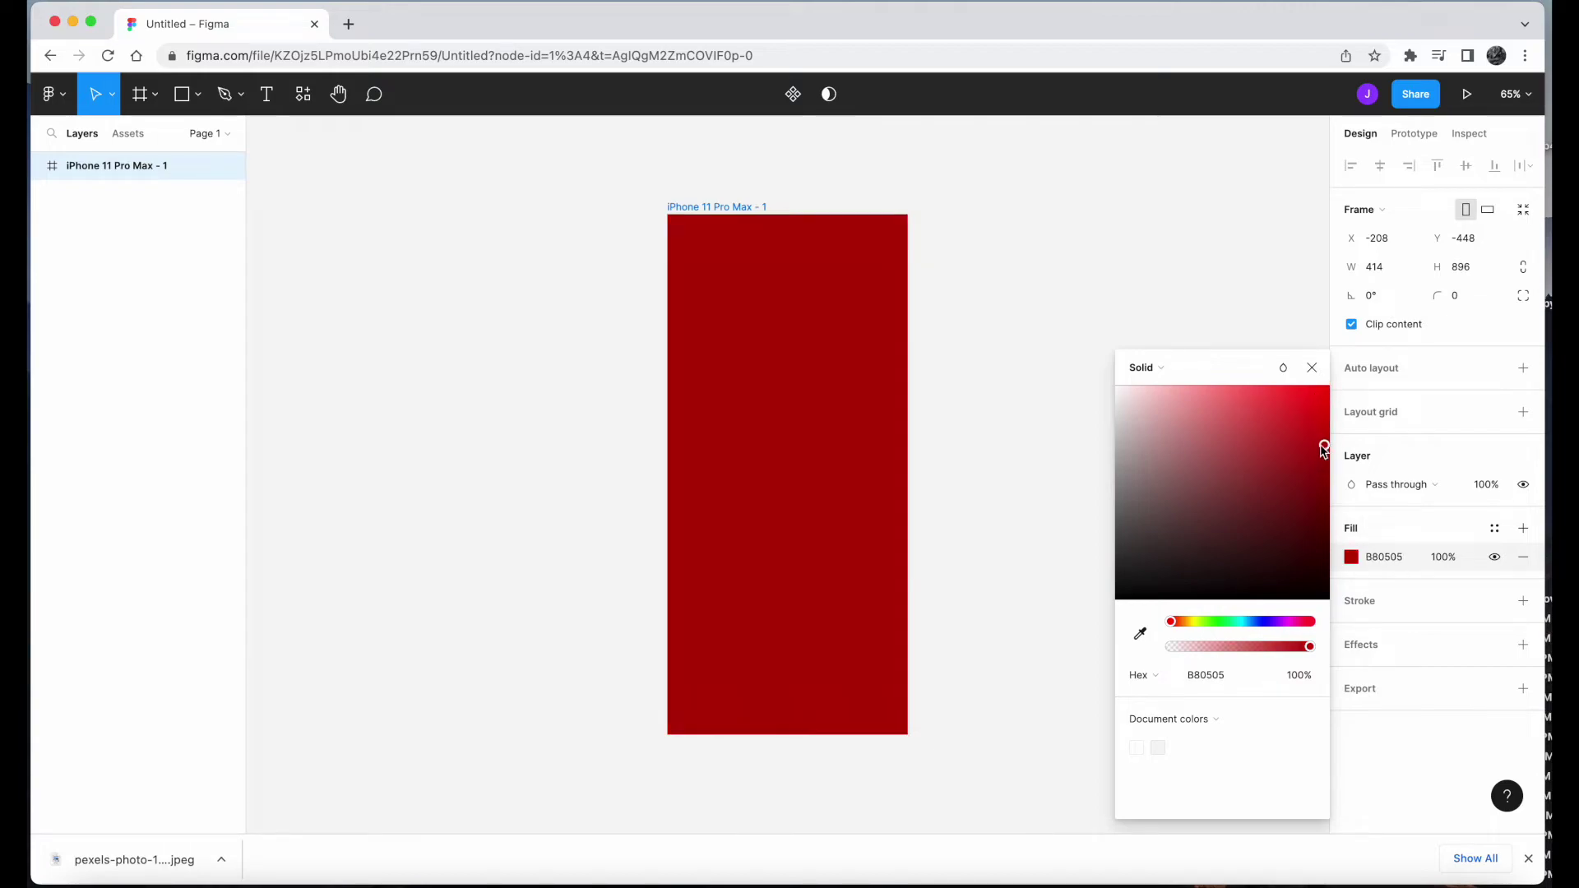
pyautogui.click(892, 331)
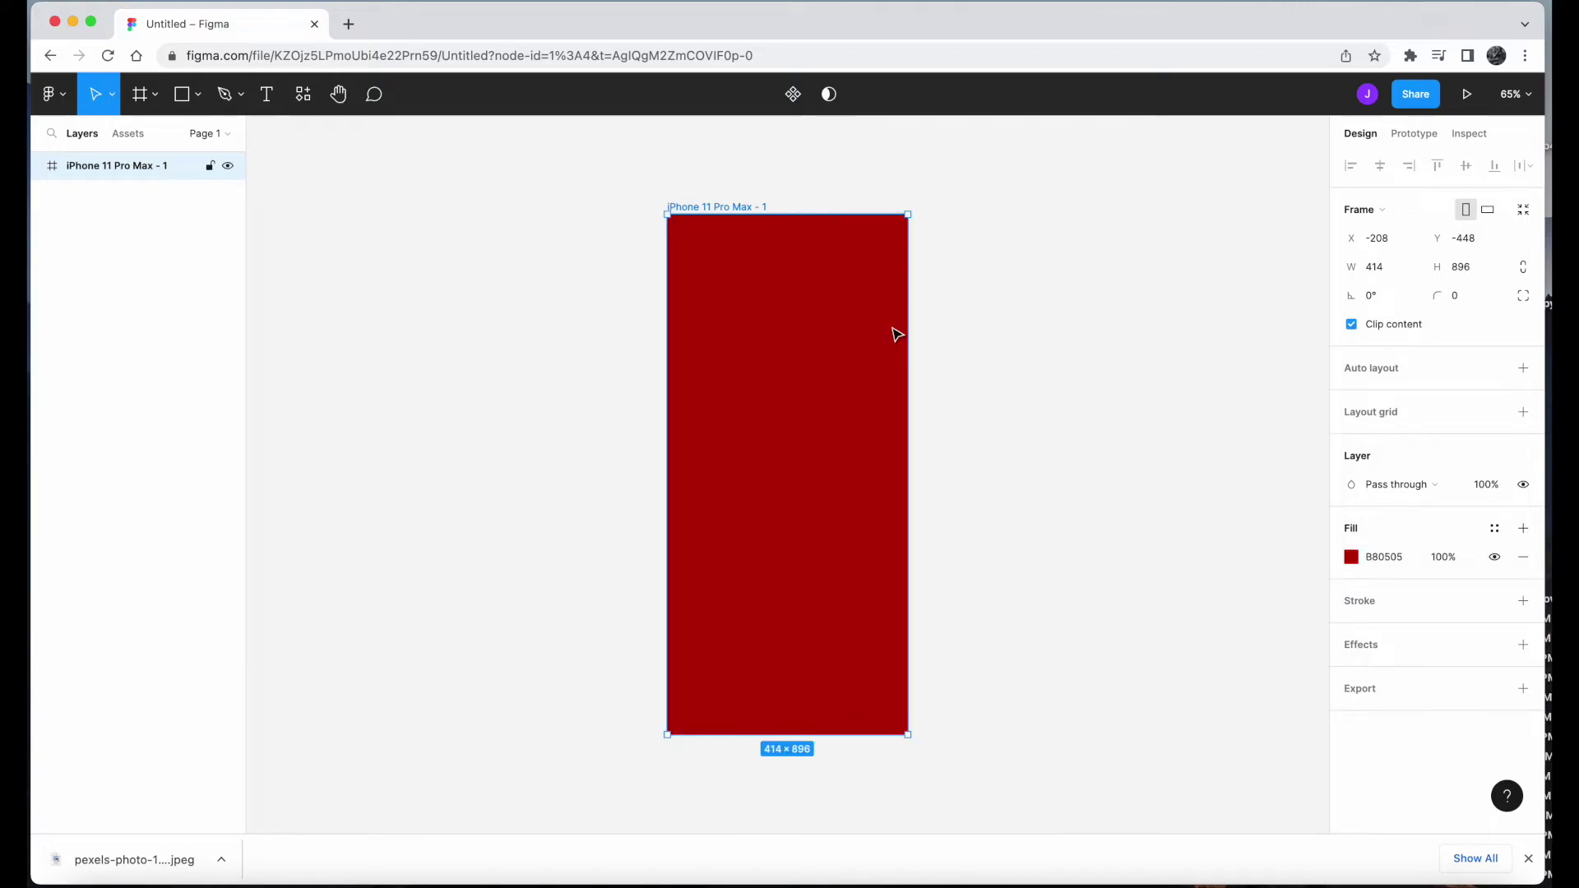
pyautogui.click(1405, 405)
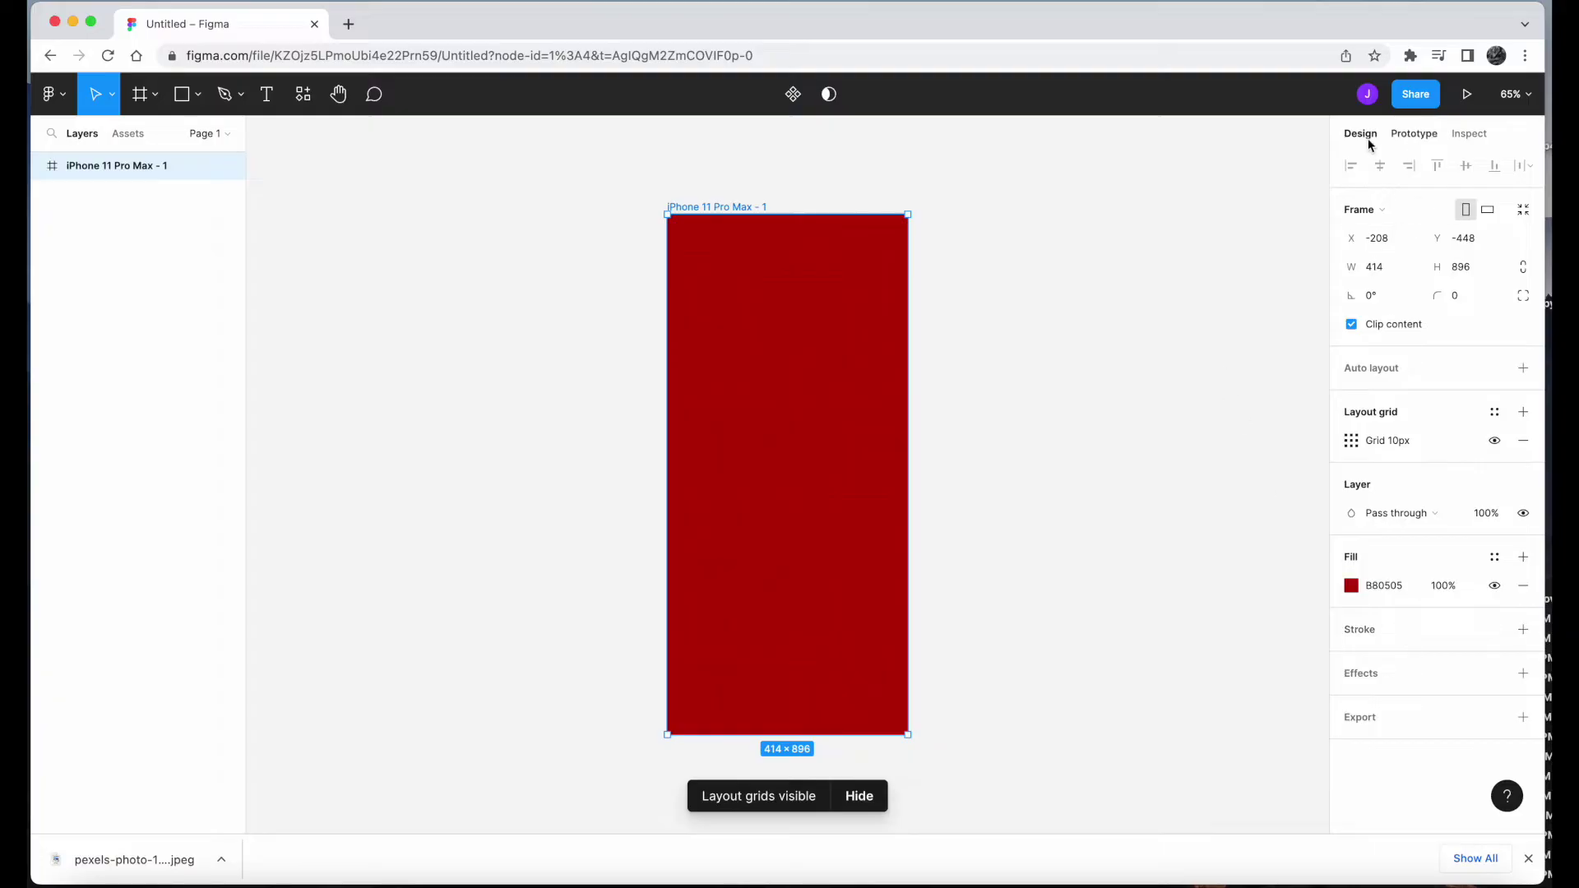
pyautogui.click(953, 352)
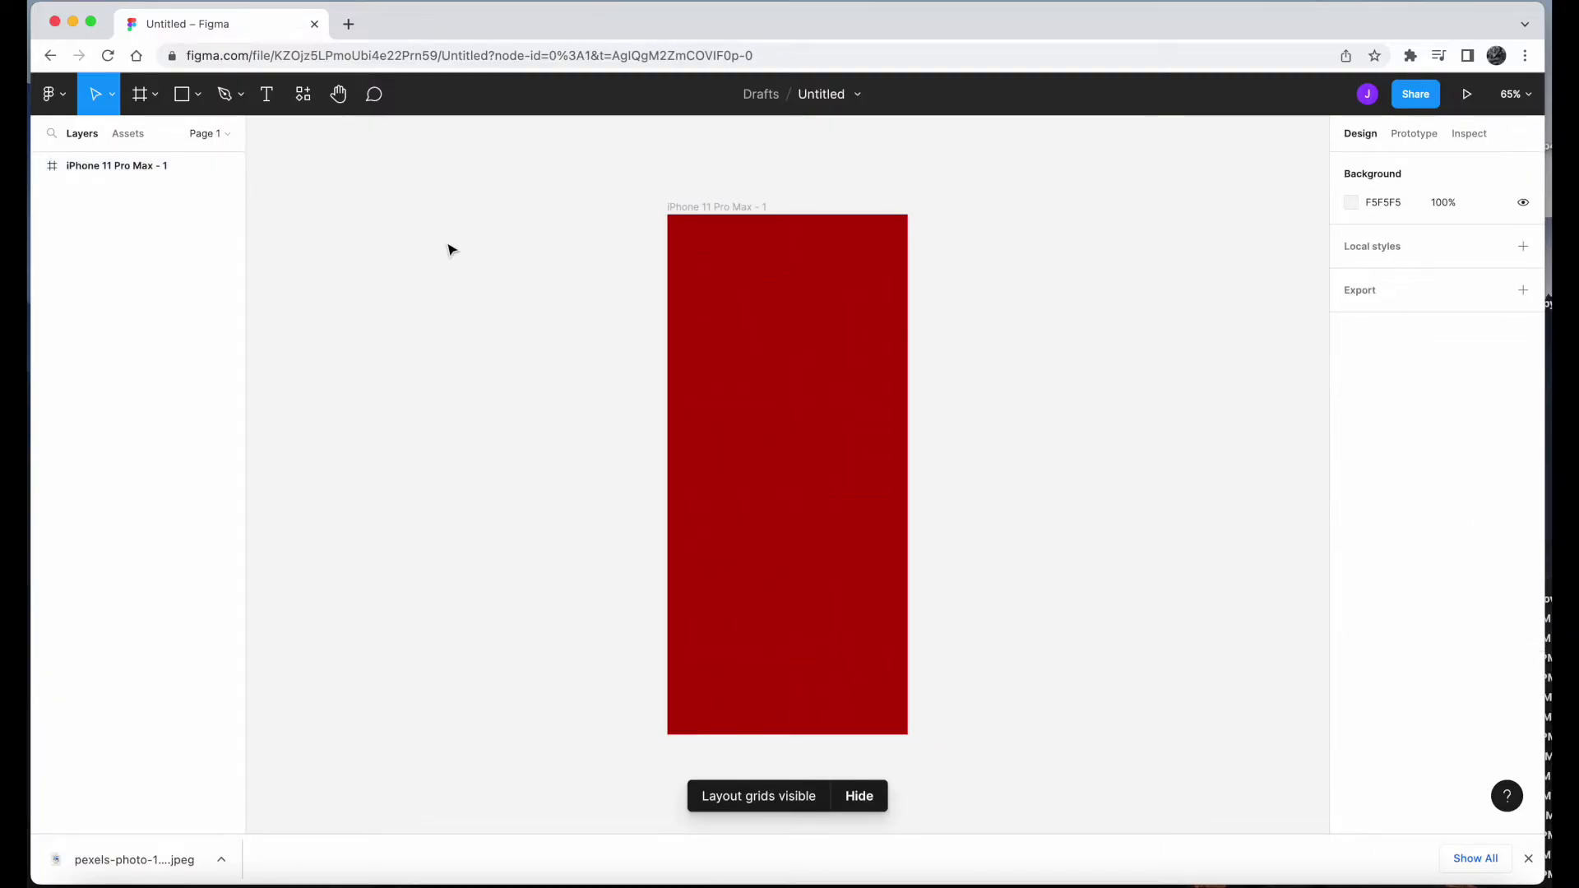
# Add a 'Welcome' text box in the middle of the red frame at font size 56.
pyautogui.click(269, 97)
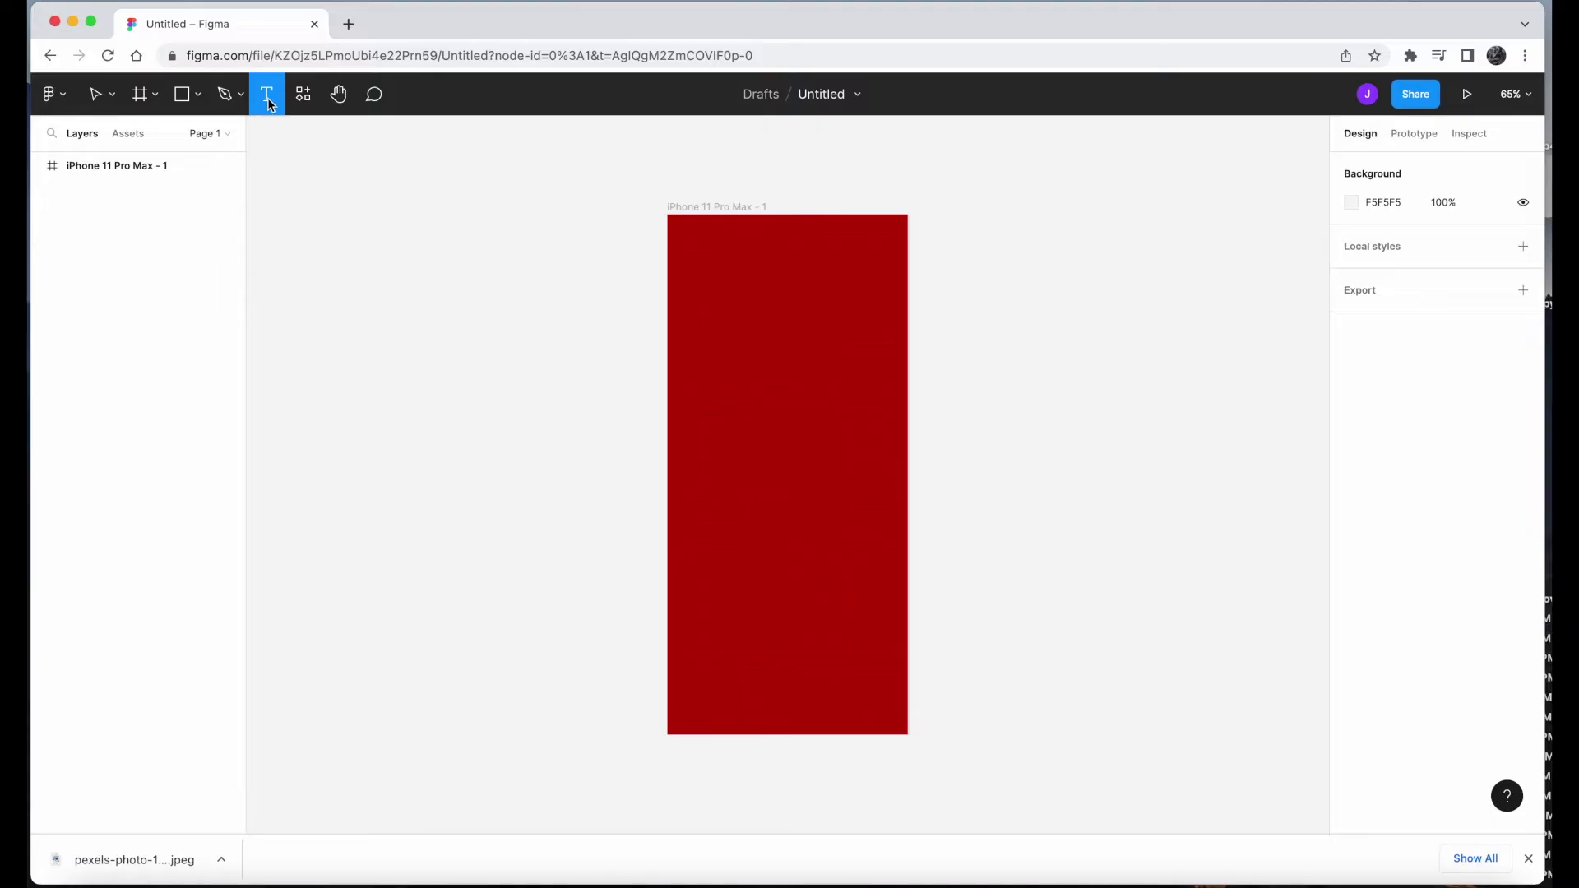
pyautogui.moveTo(702, 388); pyautogui.dragTo(871, 466)
pyautogui.write('W')
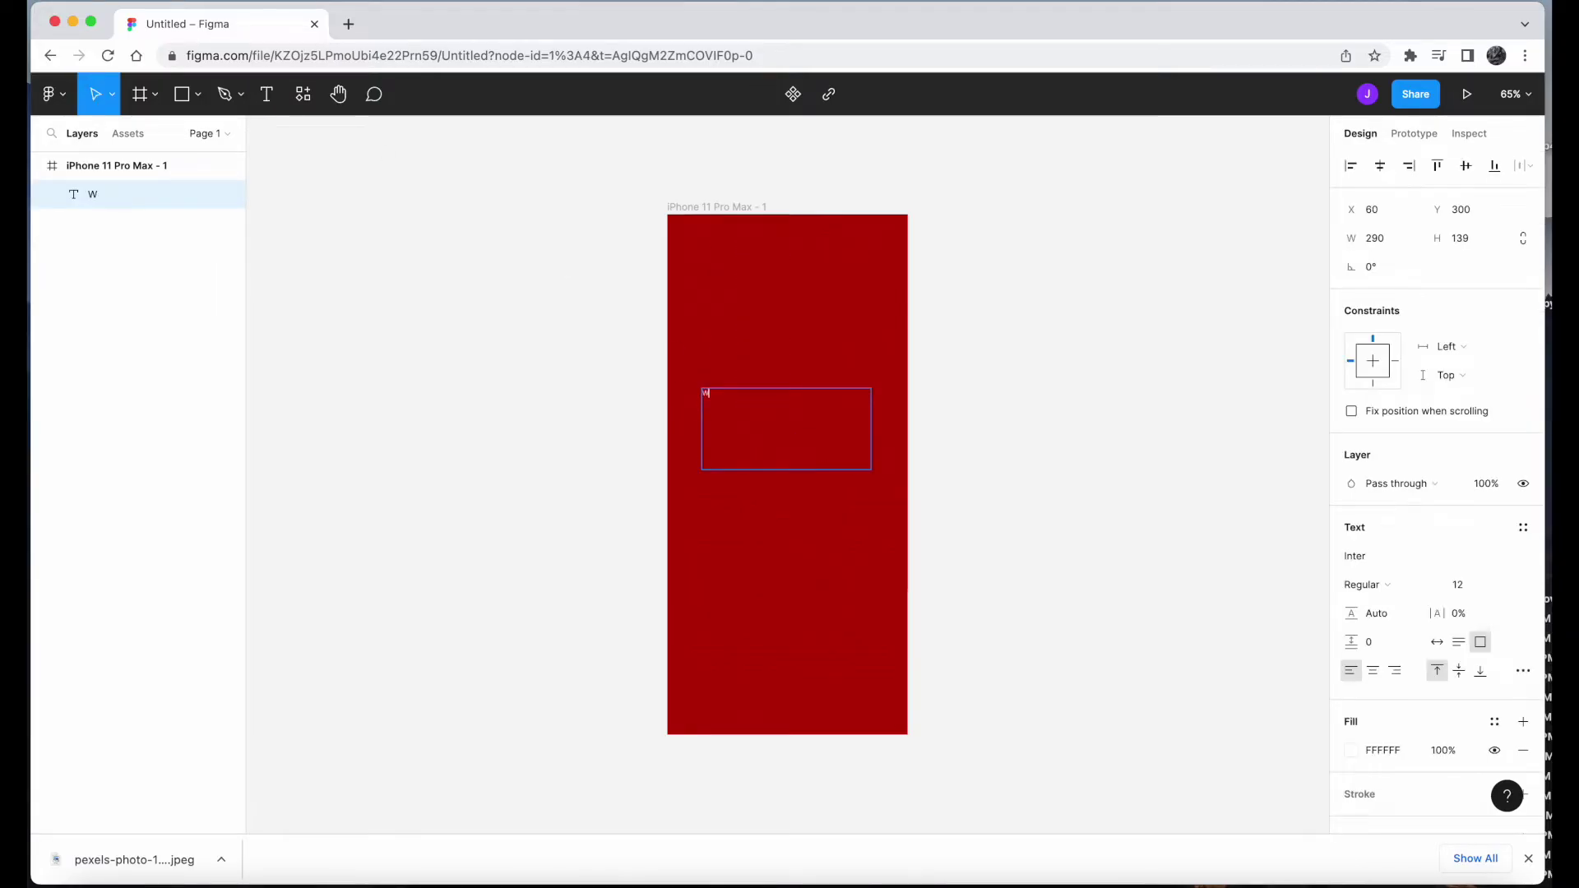
pyautogui.write('elcome')
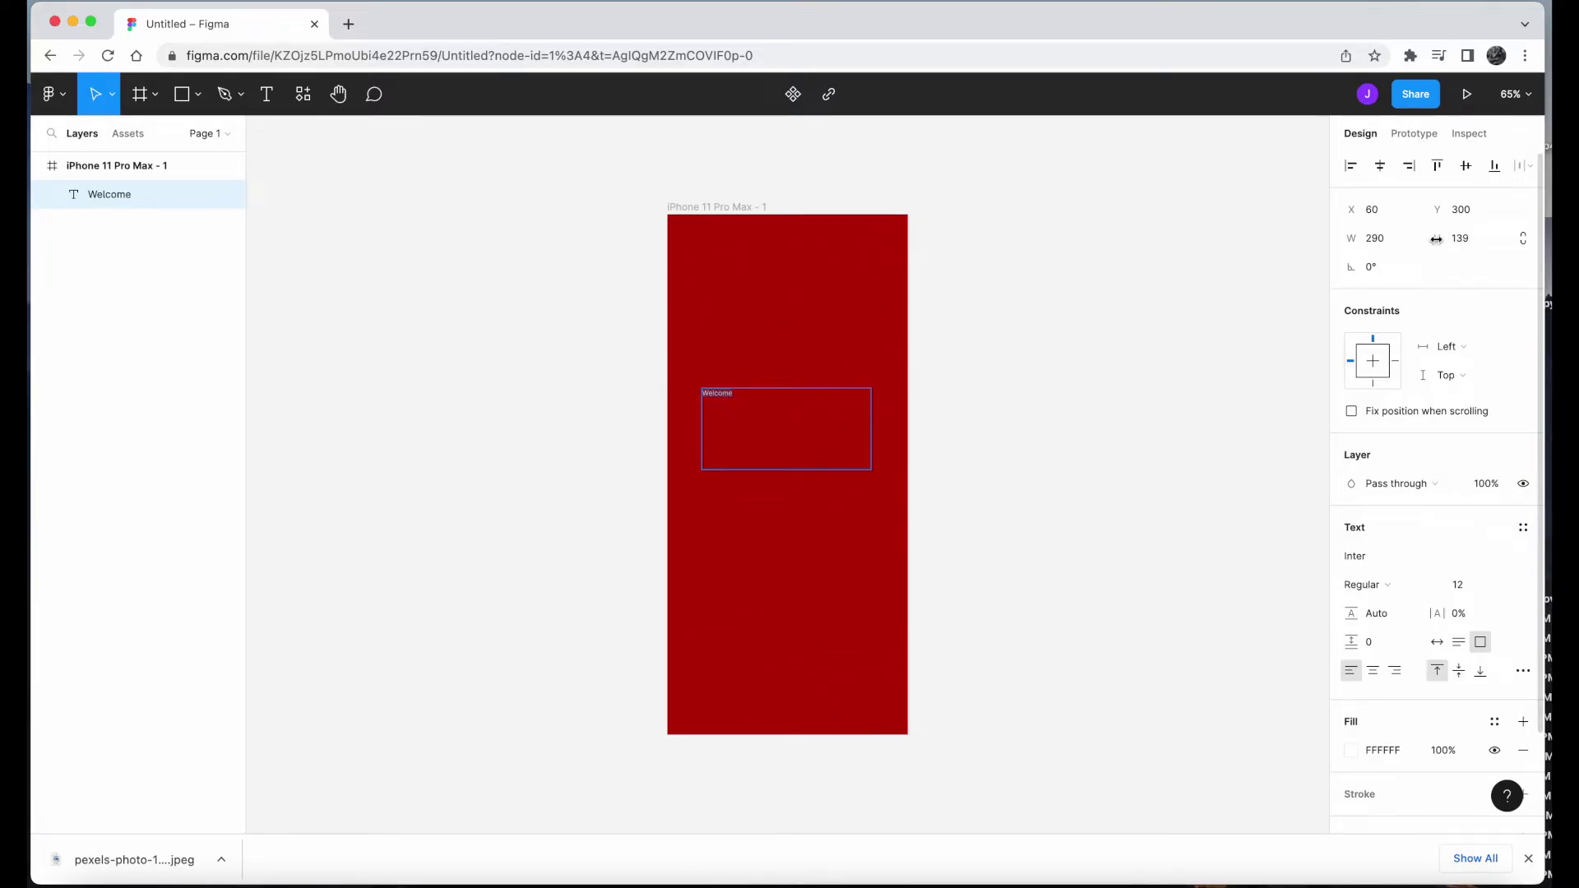
pyautogui.scroll(-3, 1447, 441)
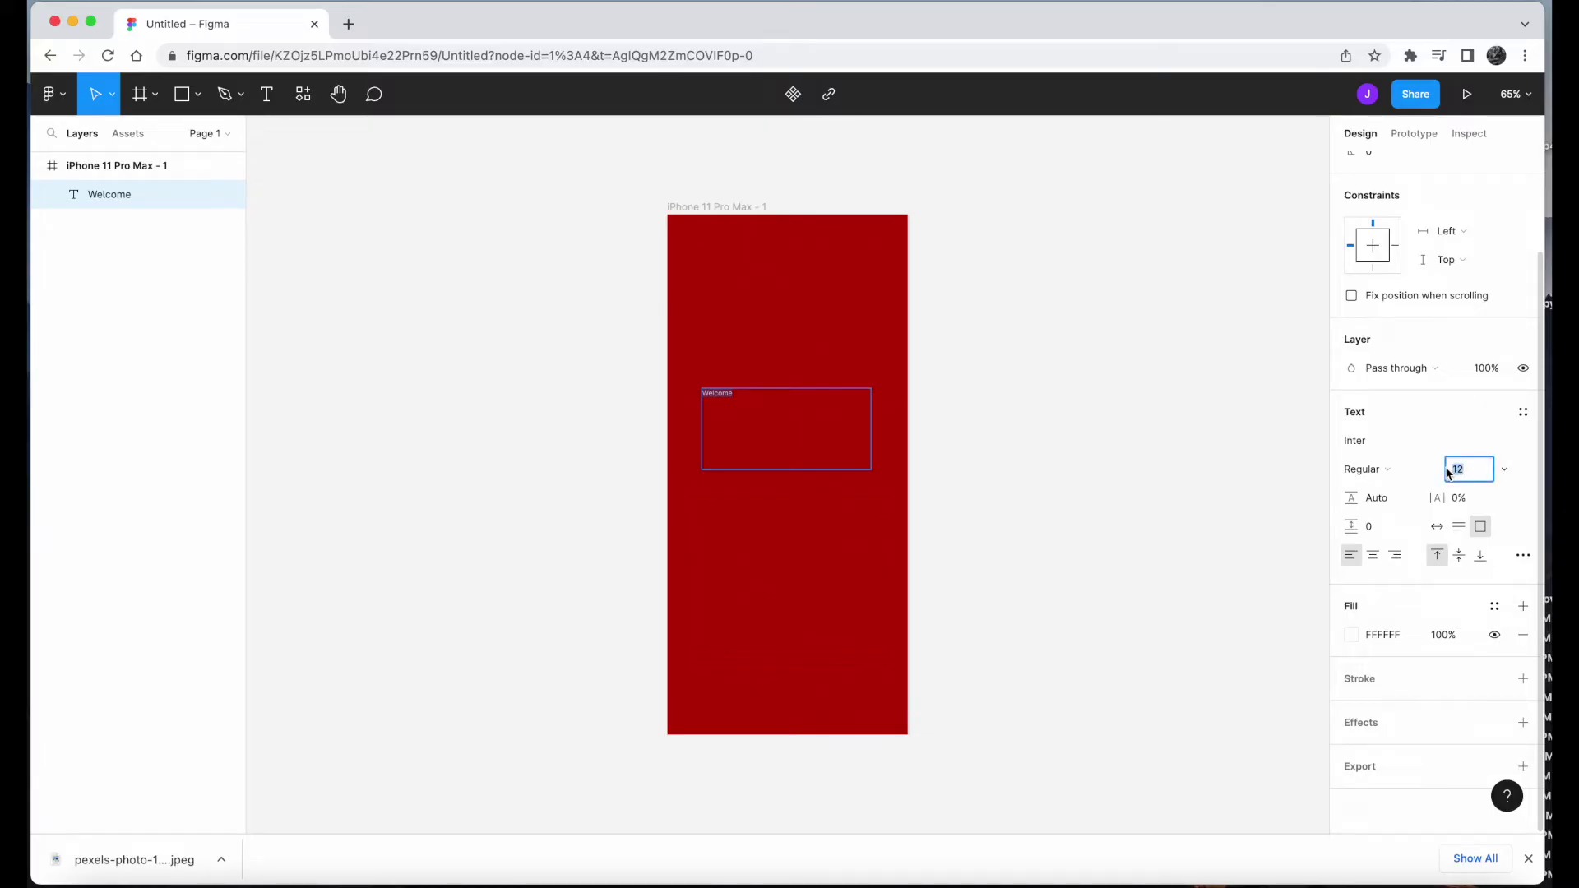
pyautogui.write('56')
pyautogui.press('Return')
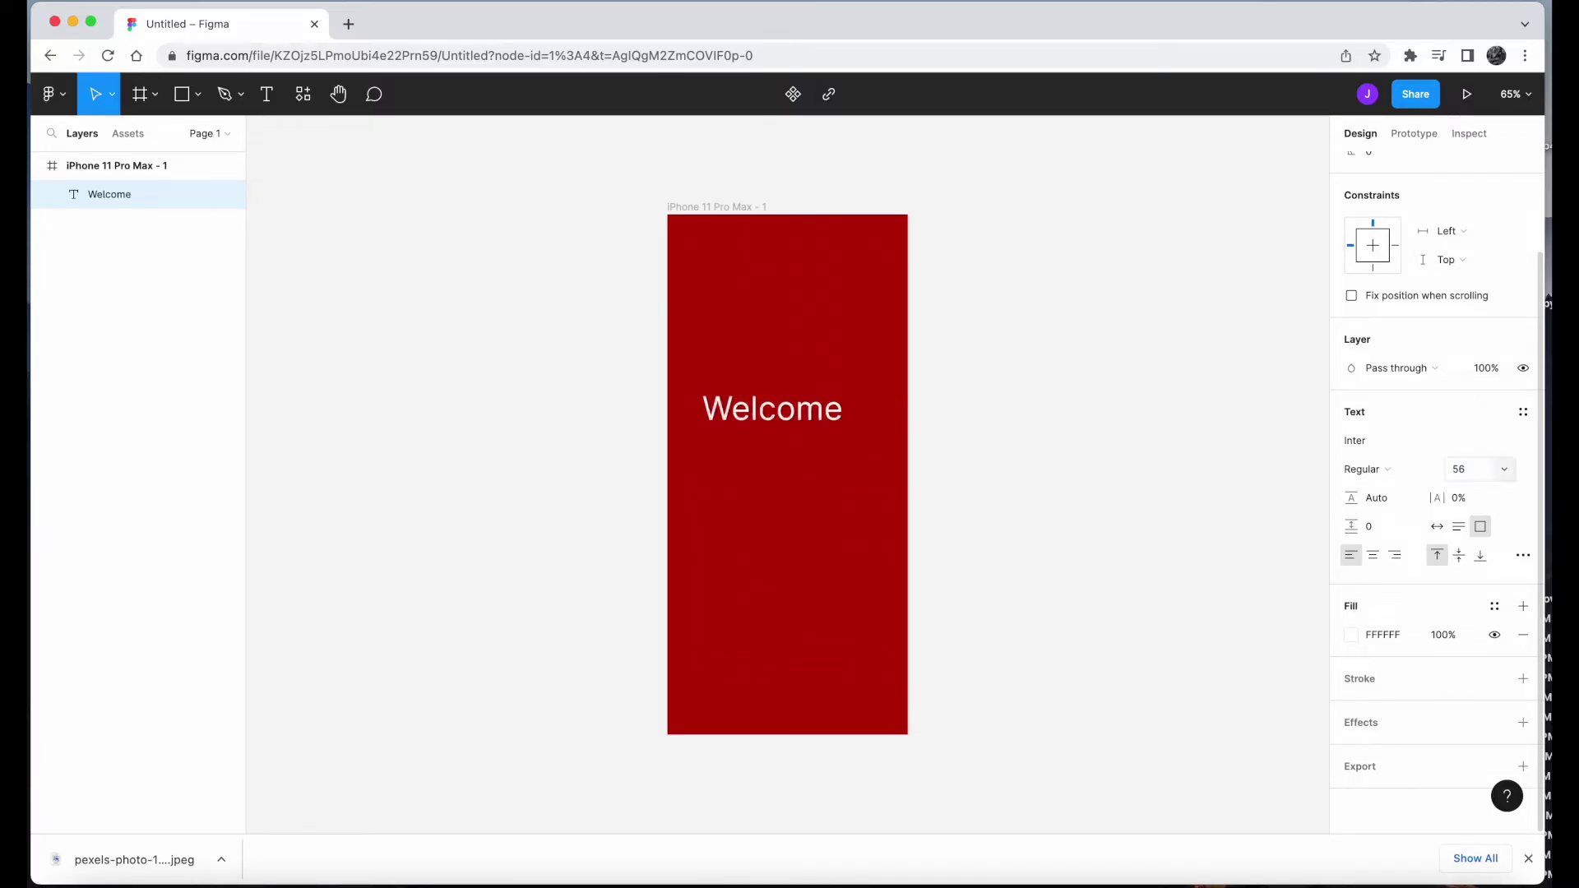
pyautogui.press('Return')
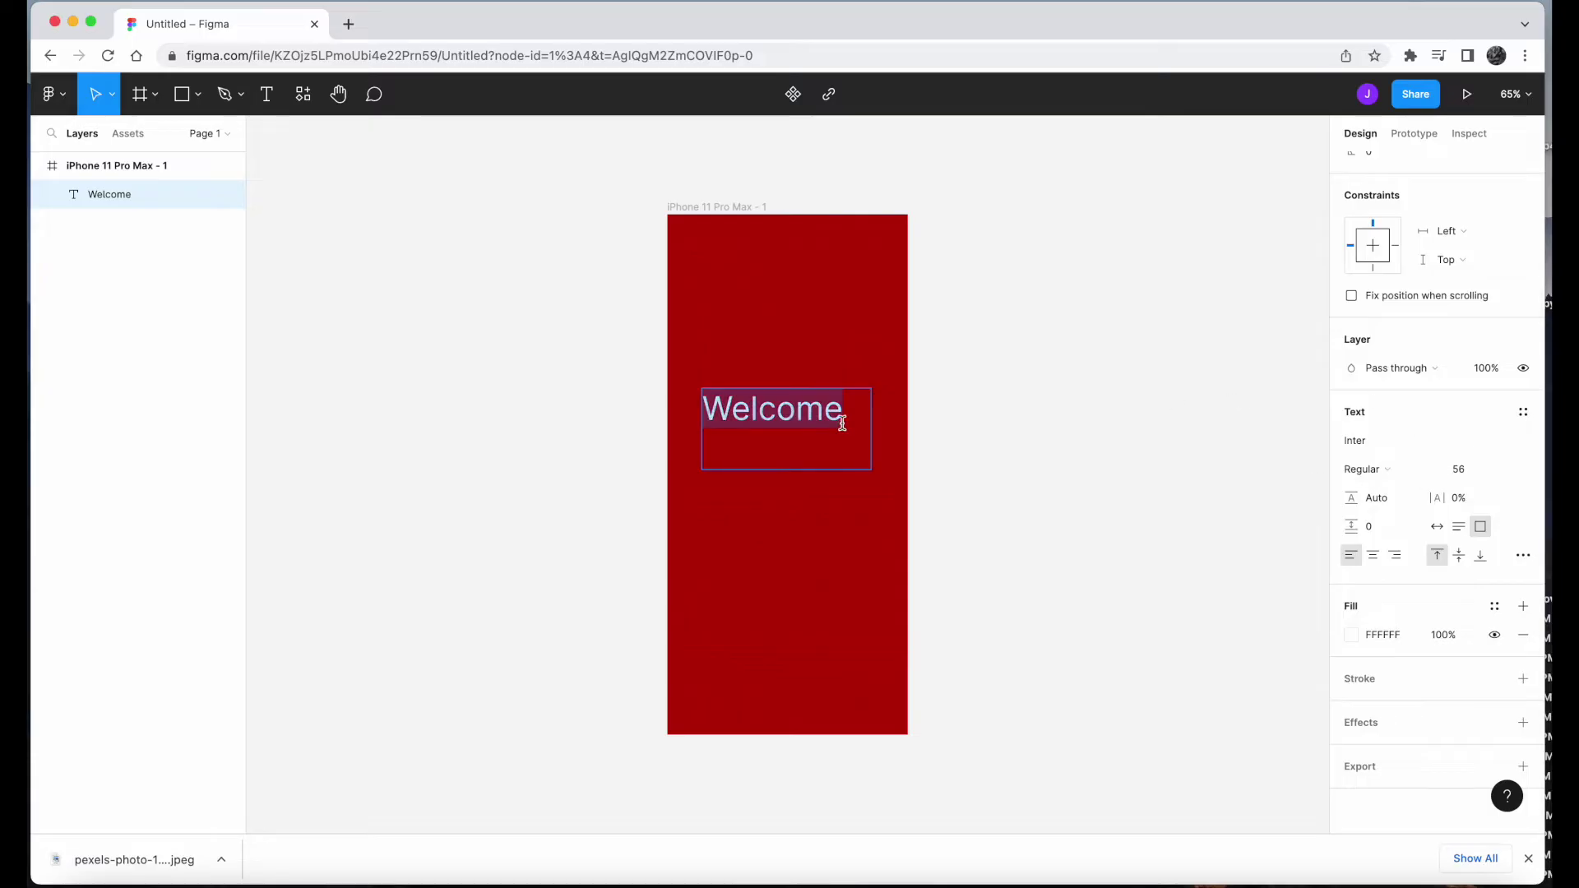
# Make 'Welcome' Inter Bold, centred horizontally and middle-aligned vertically in its box.
pyautogui.click(1388, 481)
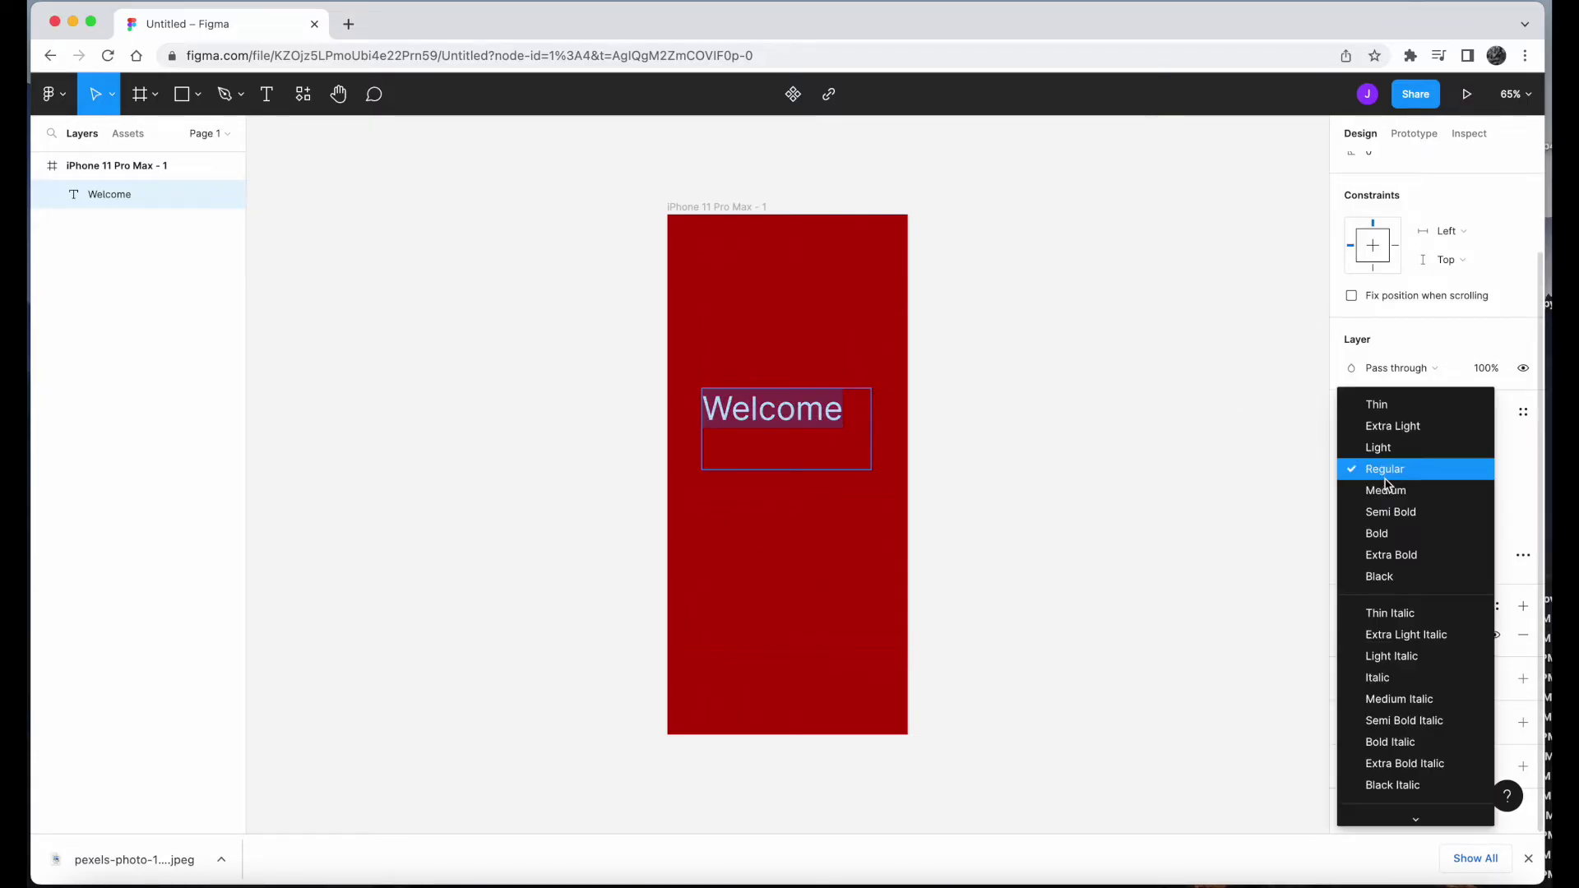
pyautogui.click(1384, 533)
pyautogui.click(1372, 555)
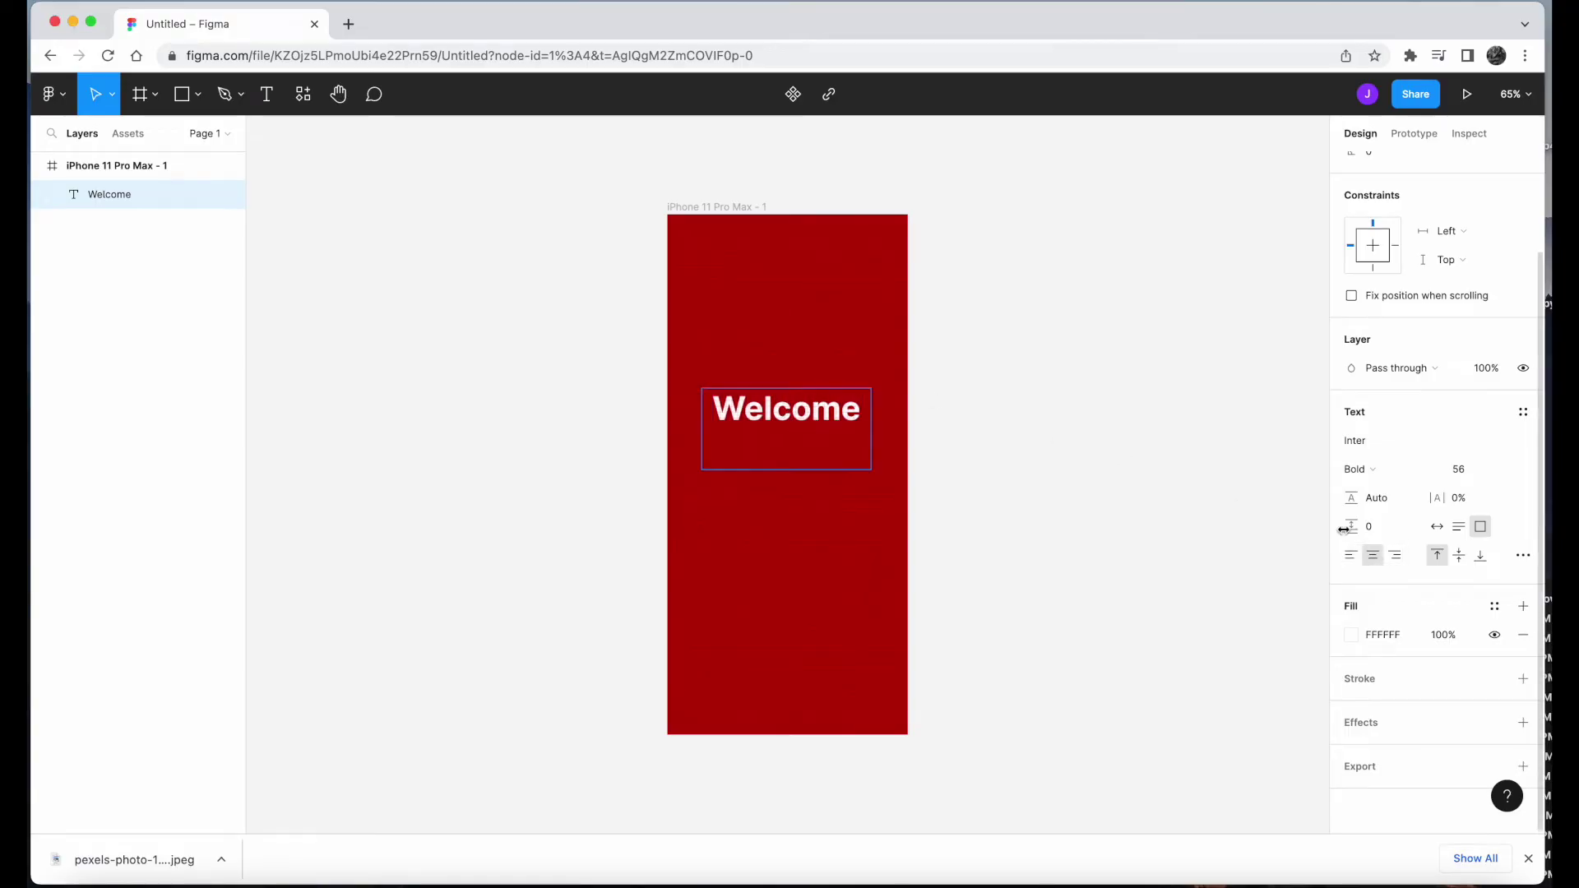
pyautogui.click(1462, 563)
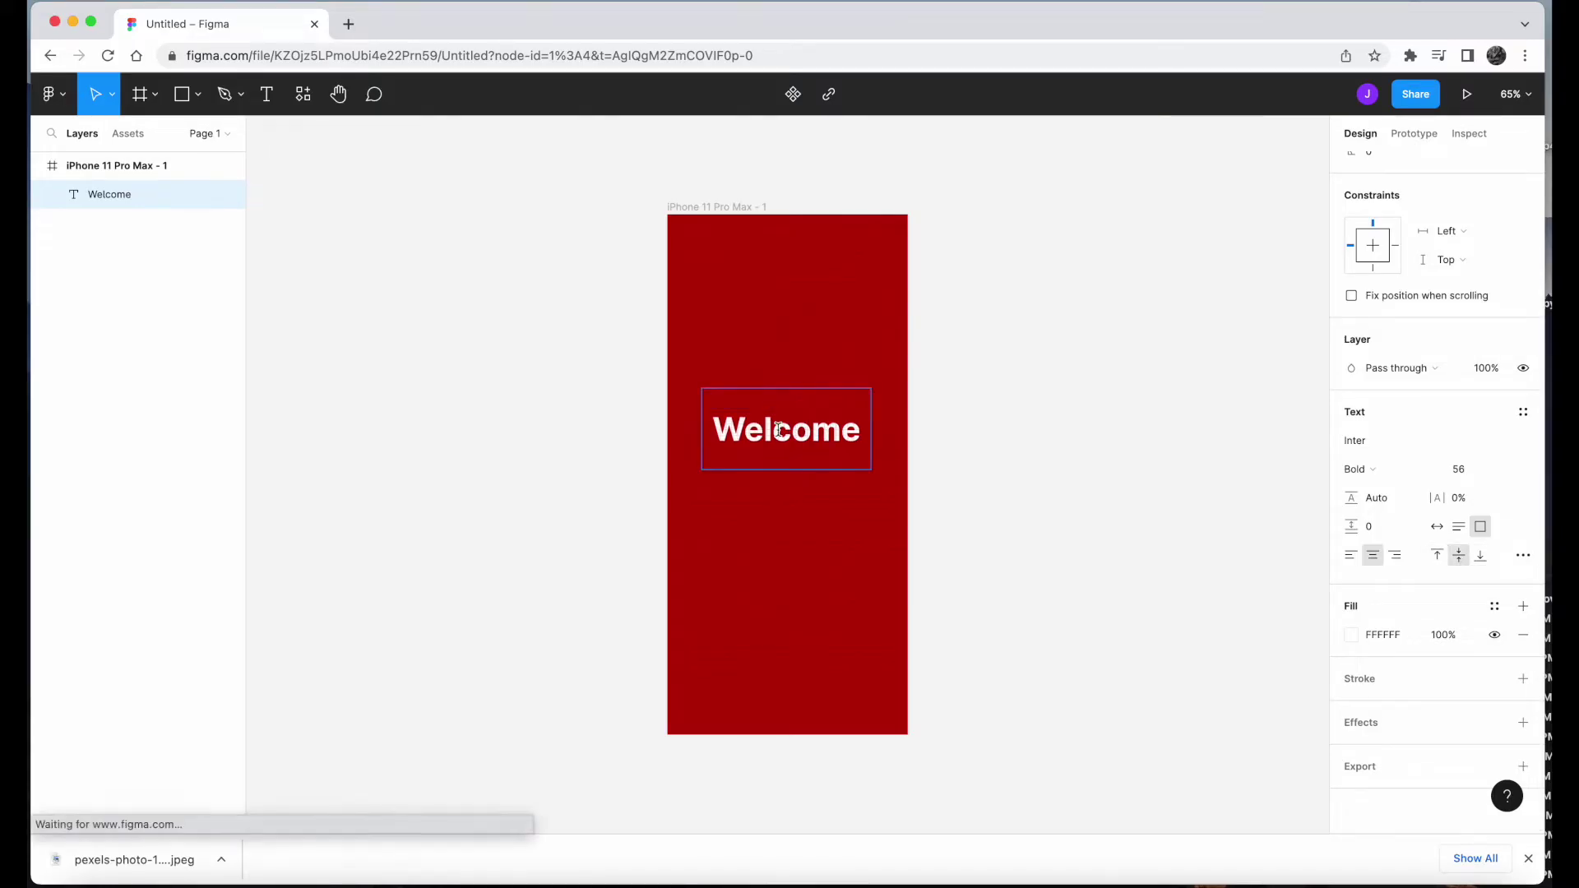
pyautogui.click(1482, 558)
pyautogui.click(1438, 557)
pyautogui.click(1461, 557)
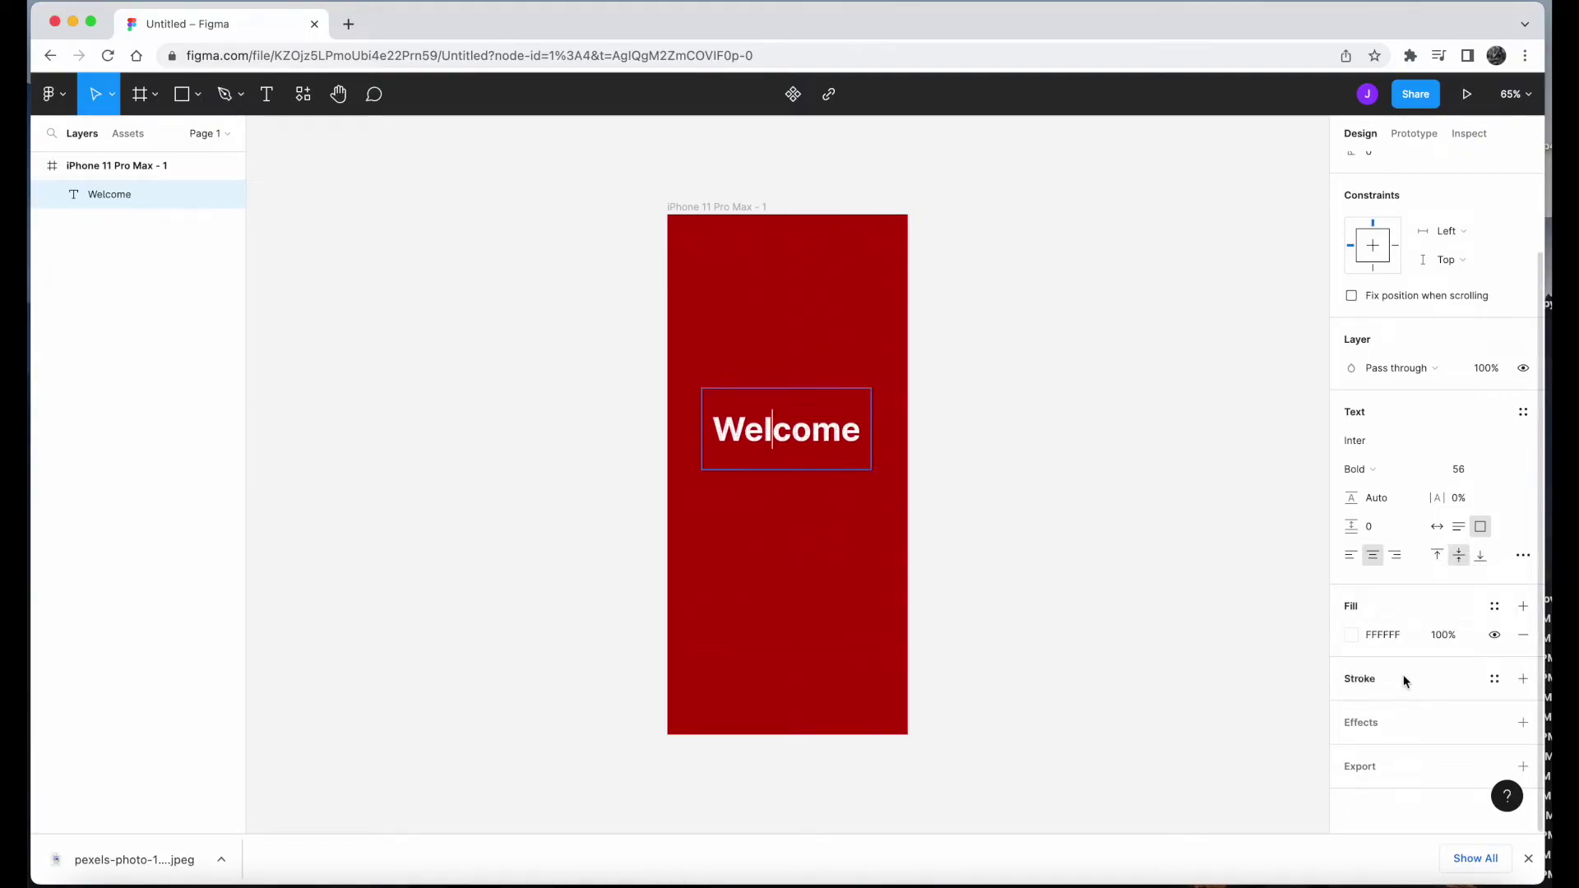
# Add a 1px black 000000 outside stroke to the Welcome text.
pyautogui.doubleClick(792, 421)
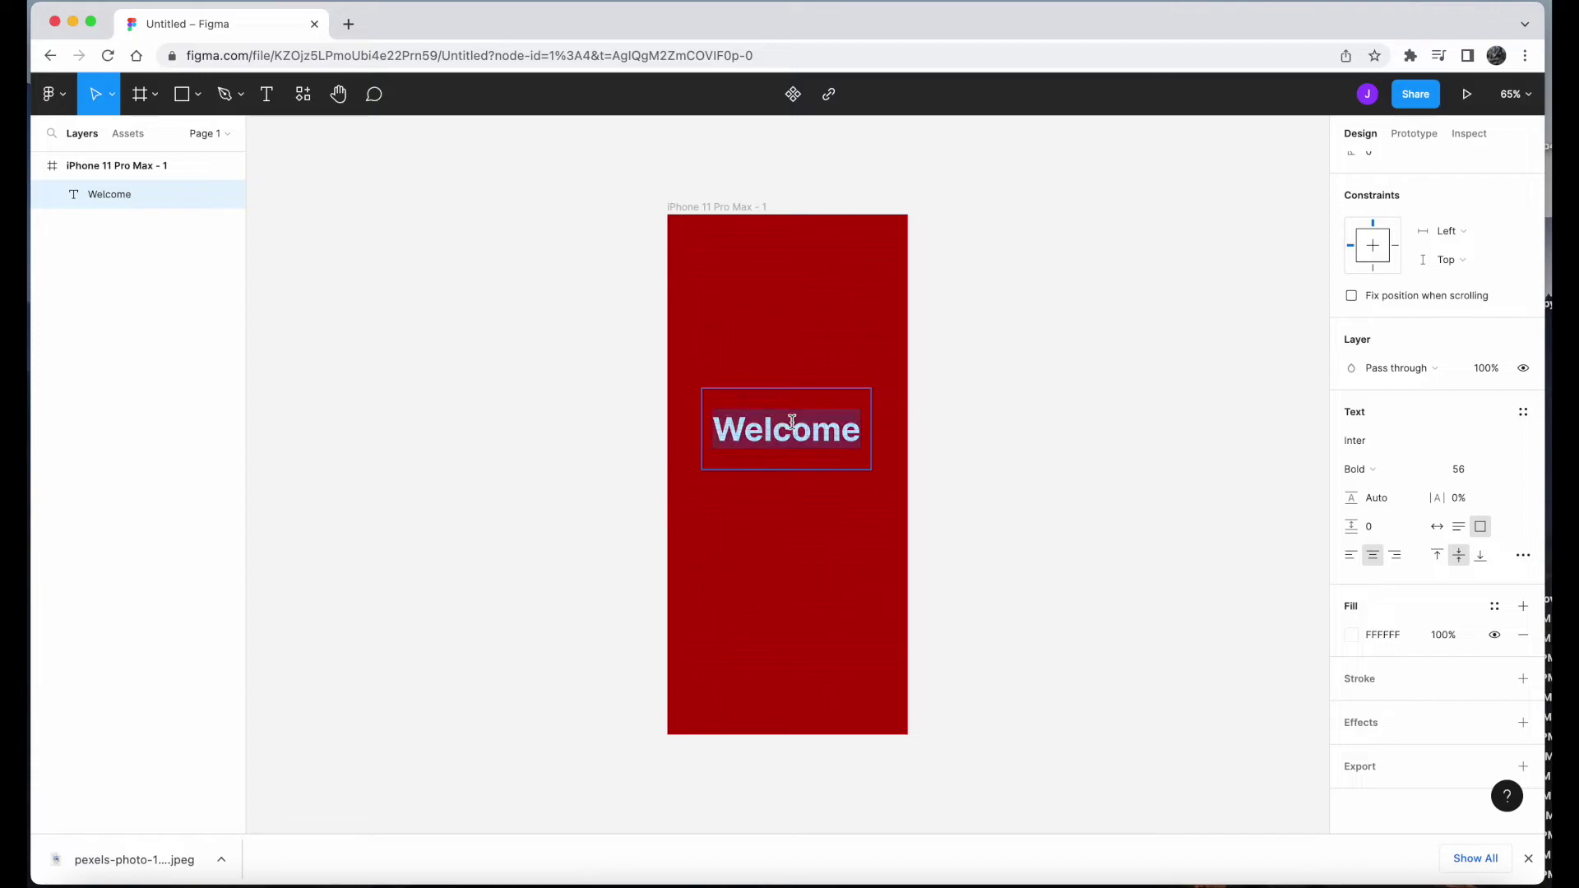
pyautogui.click(1417, 678)
pyautogui.scroll(-1, 1382, 680)
pyautogui.press('Return')
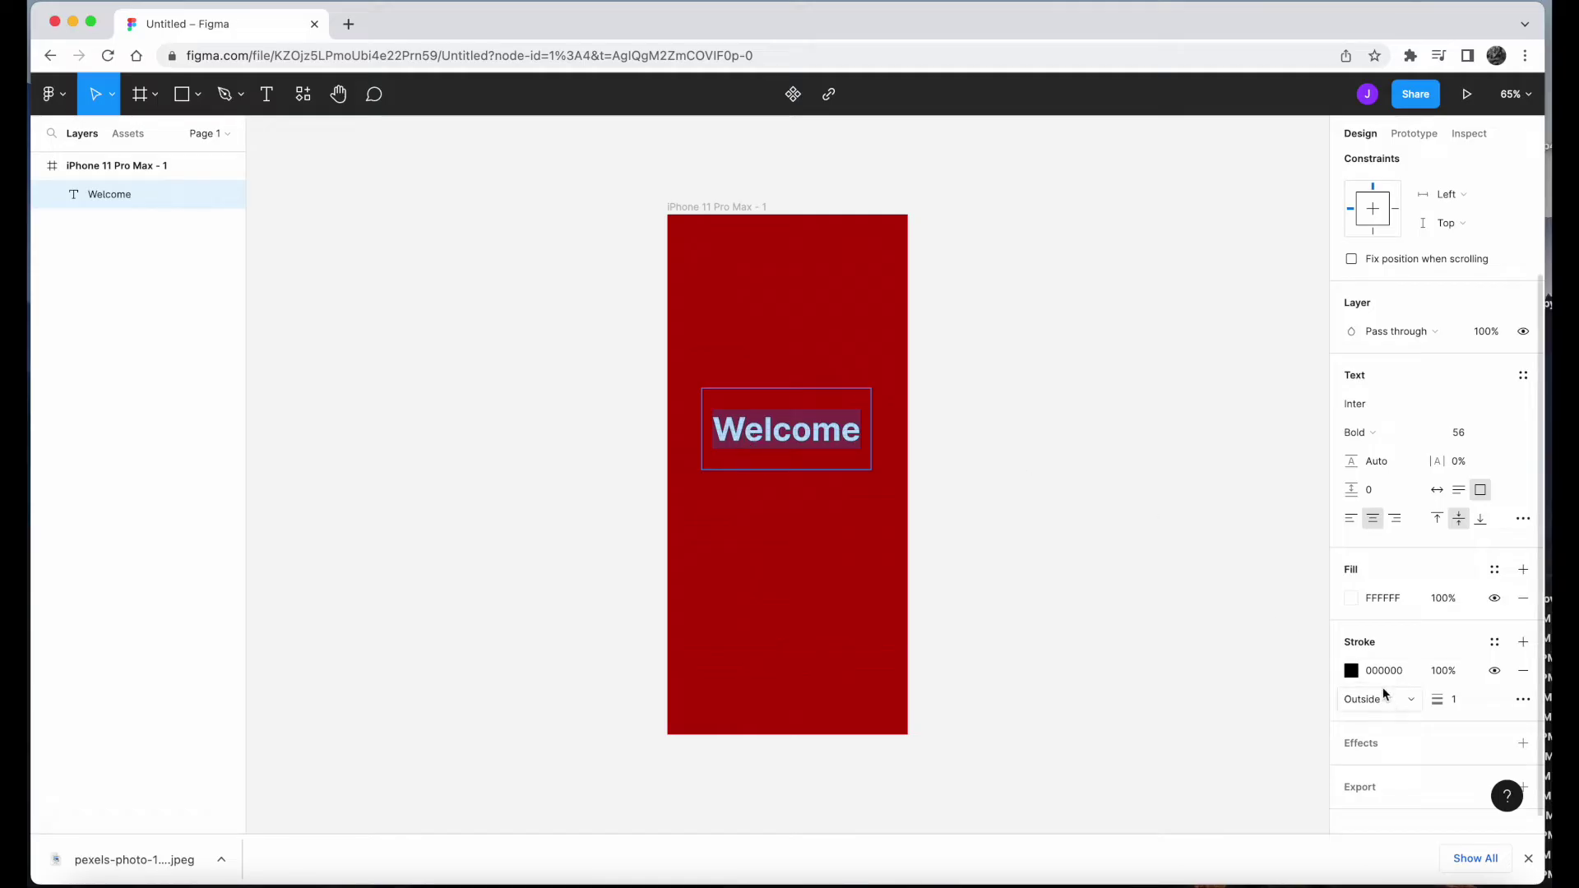
# Add a drop shadow effect to the Welcome text, then deselect it.
pyautogui.click(1398, 722)
pyautogui.scroll(-2, 1401, 719)
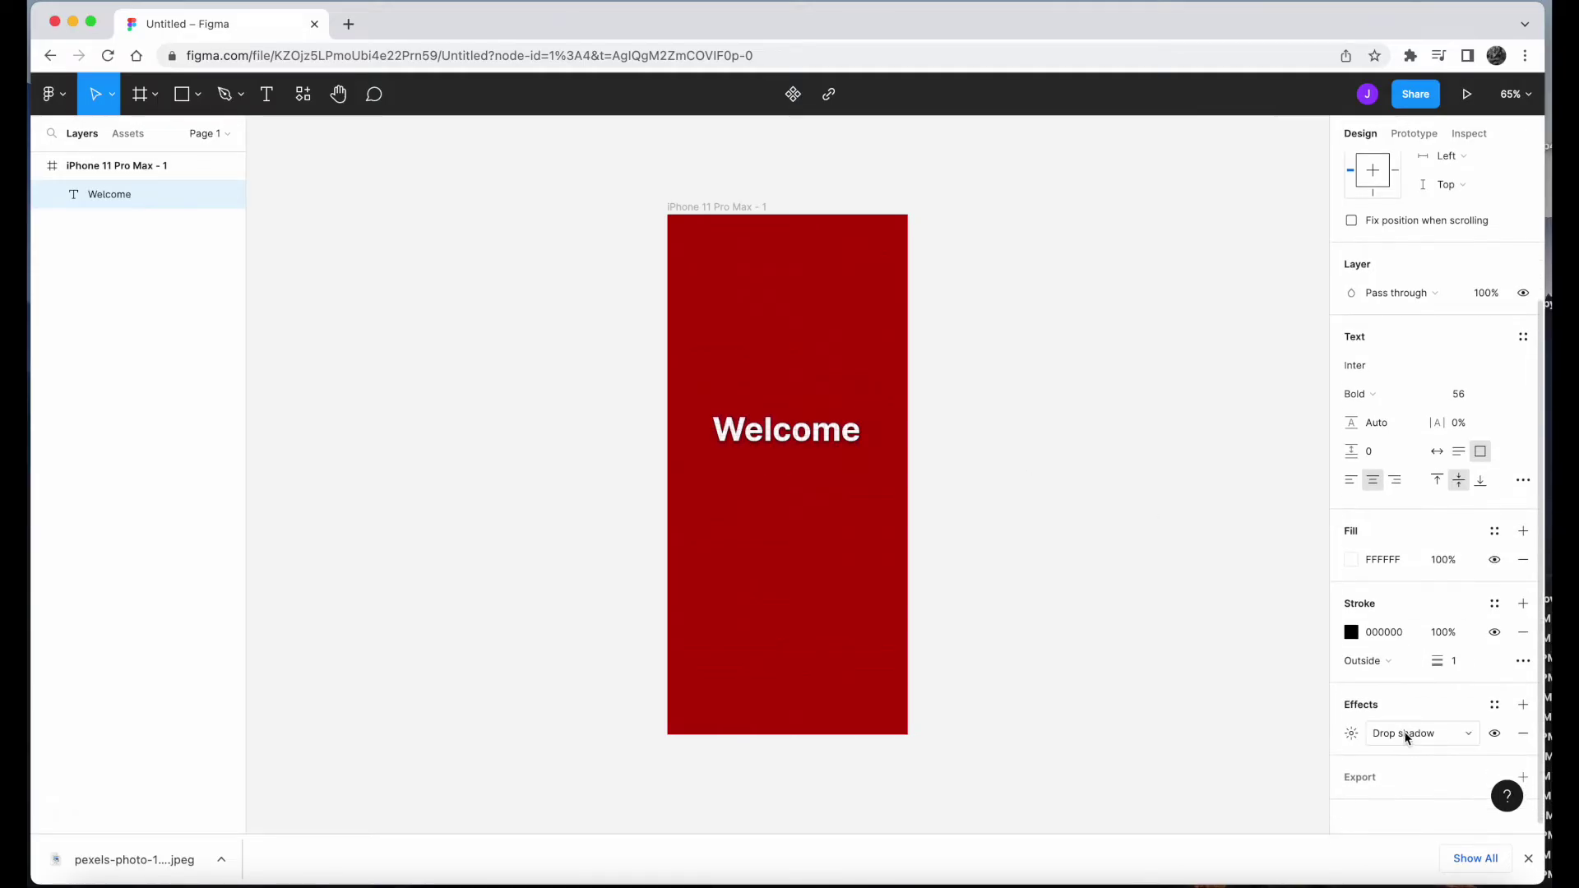
pyautogui.press('Return')
pyautogui.scroll(-1, 1396, 761)
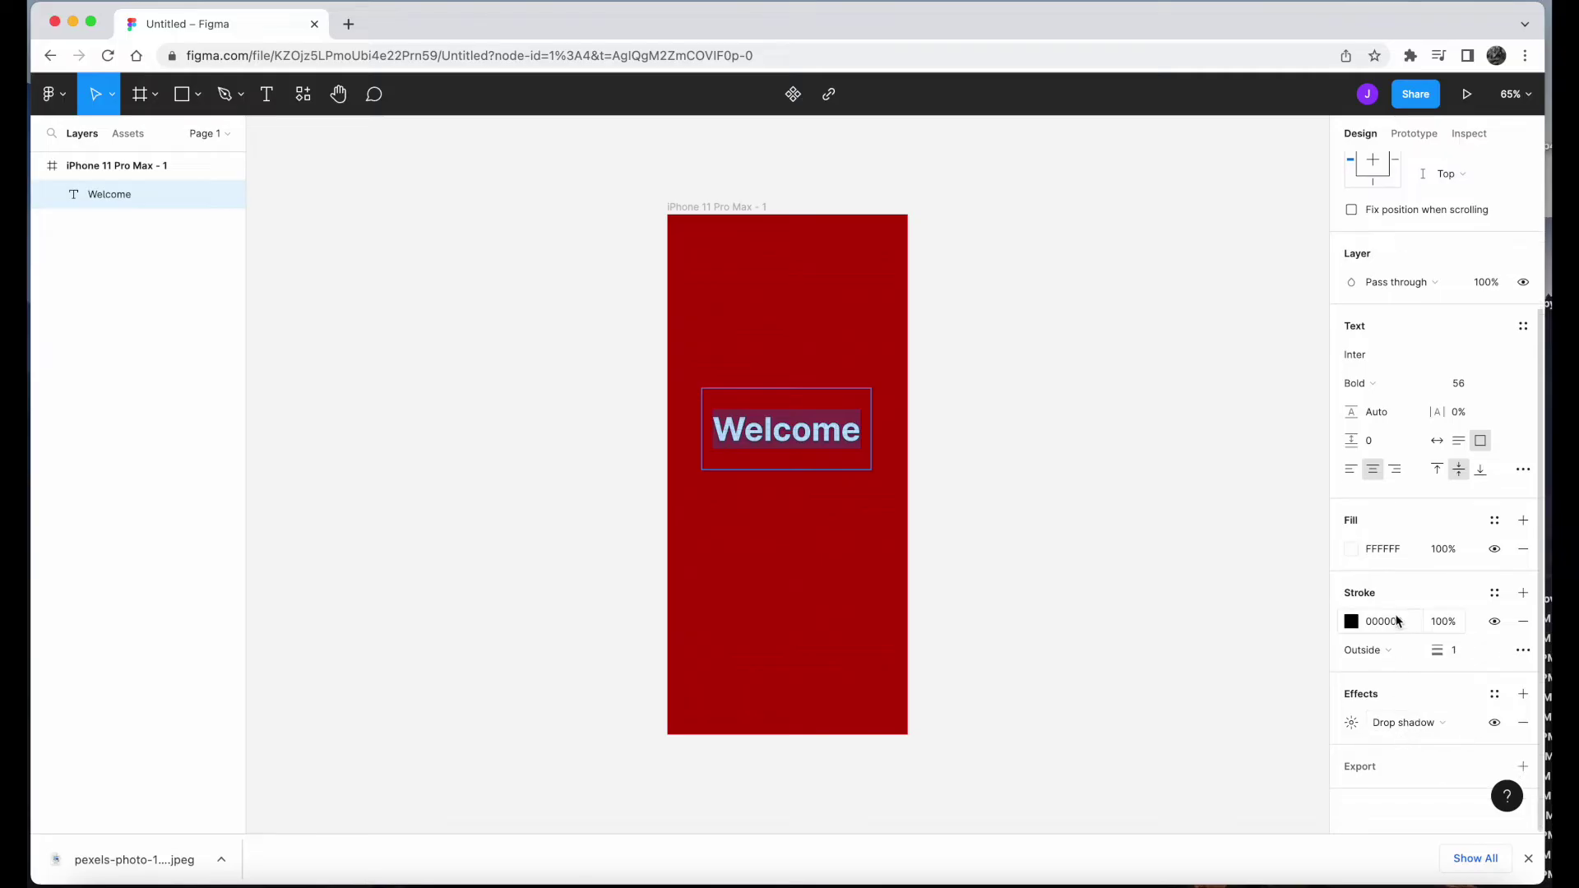
pyautogui.press('Escape')
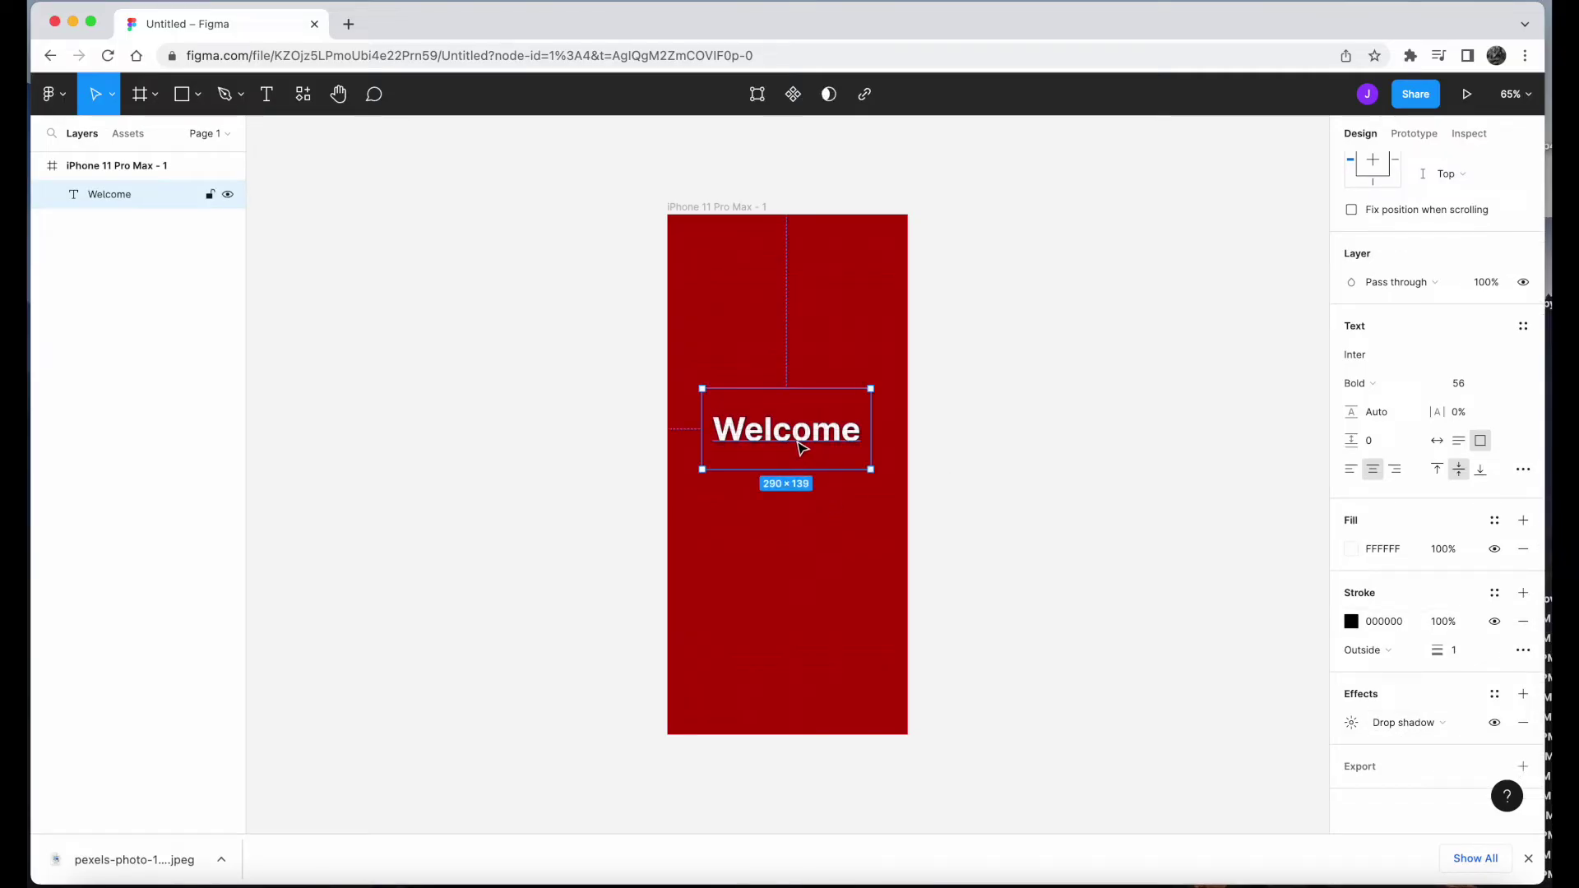
pyautogui.click(927, 444)
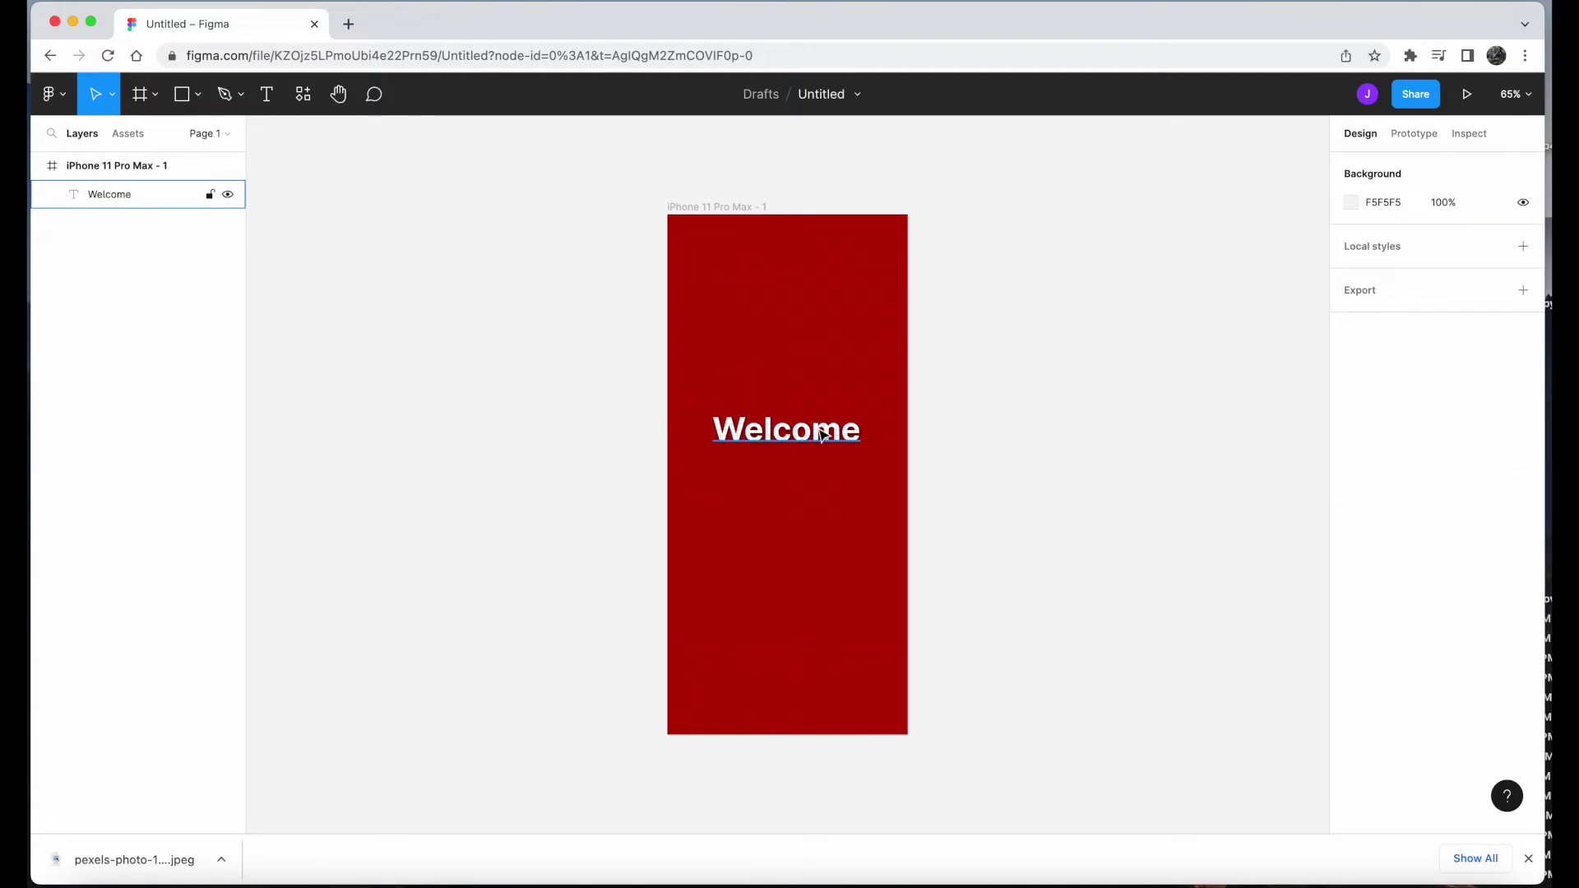
# Drag the Welcome text about 50 px lower along the frame's centre guide.
pyautogui.moveTo(823, 436); pyautogui.dragTo(797, 462)
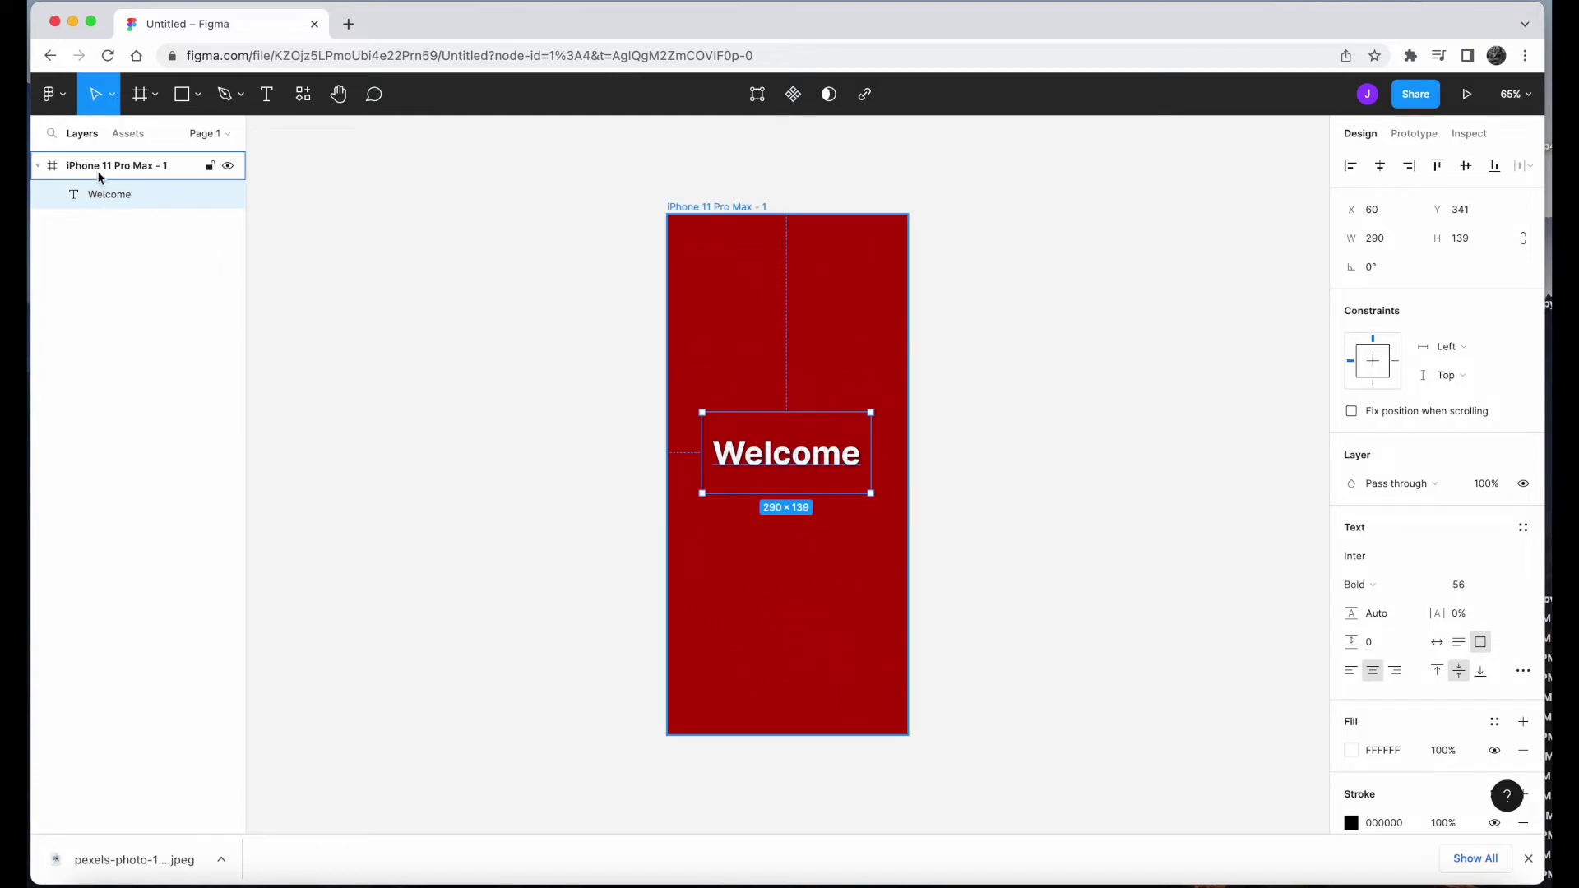
pyautogui.click(482, 296)
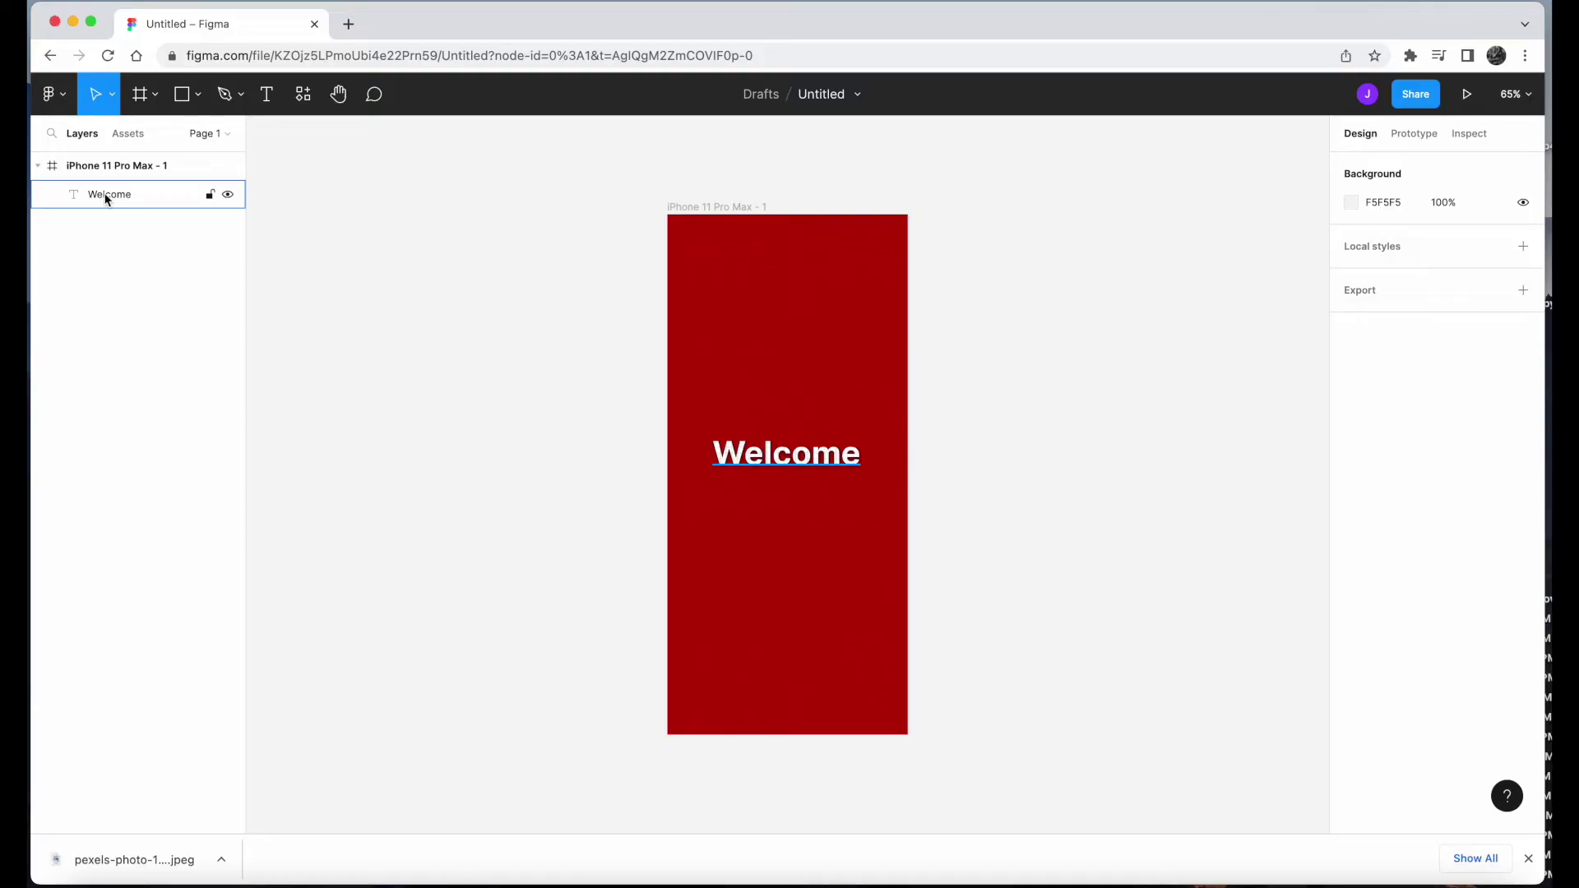
pyautogui.click(92, 167)
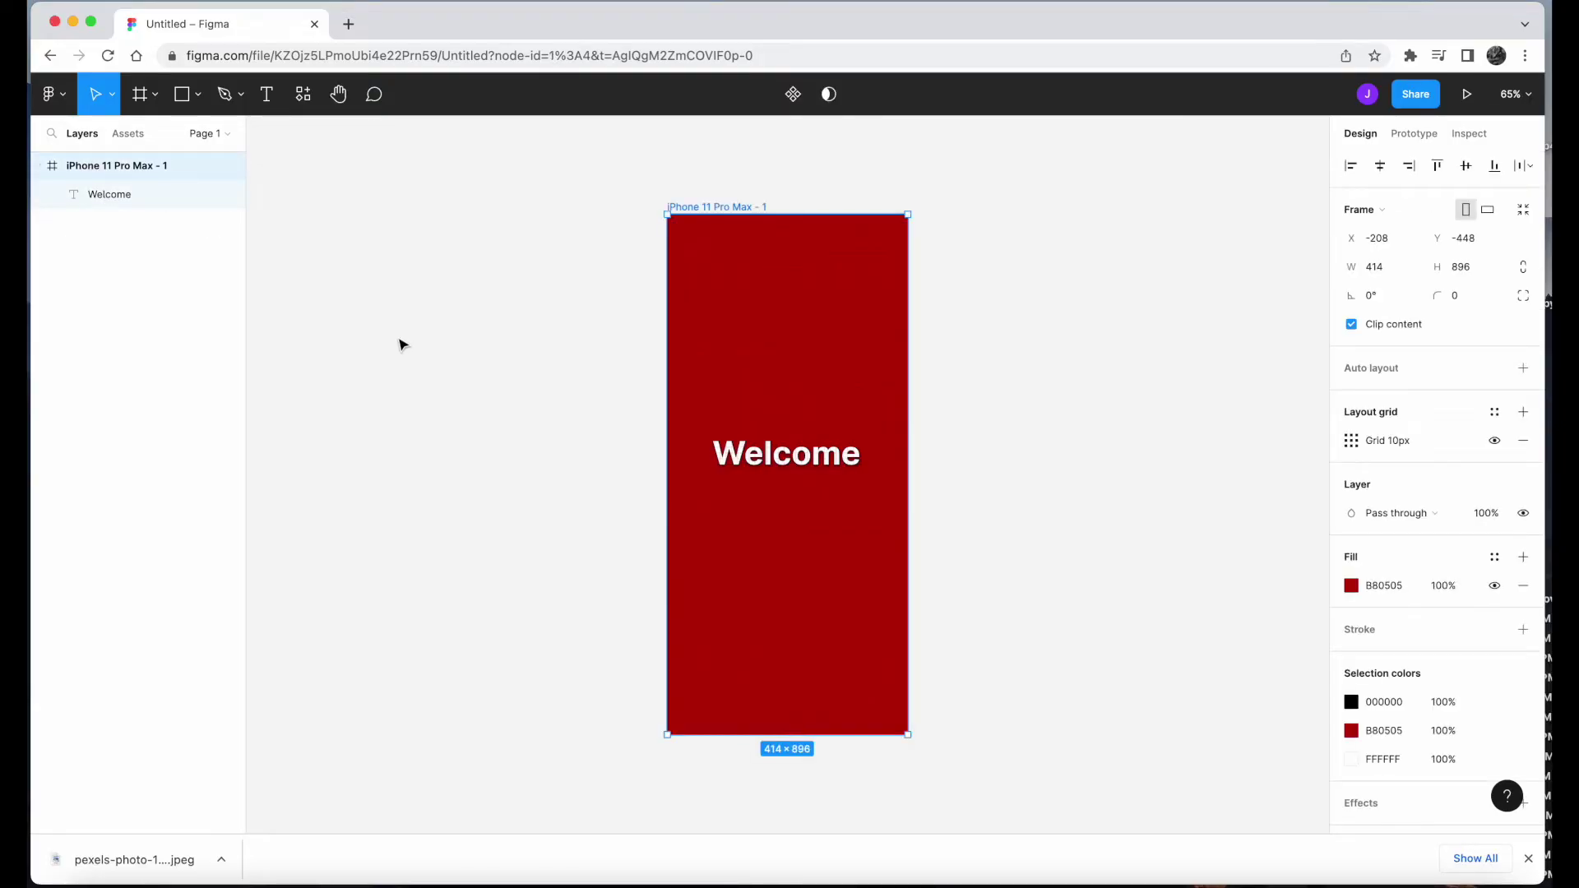
pyautogui.click(392, 301)
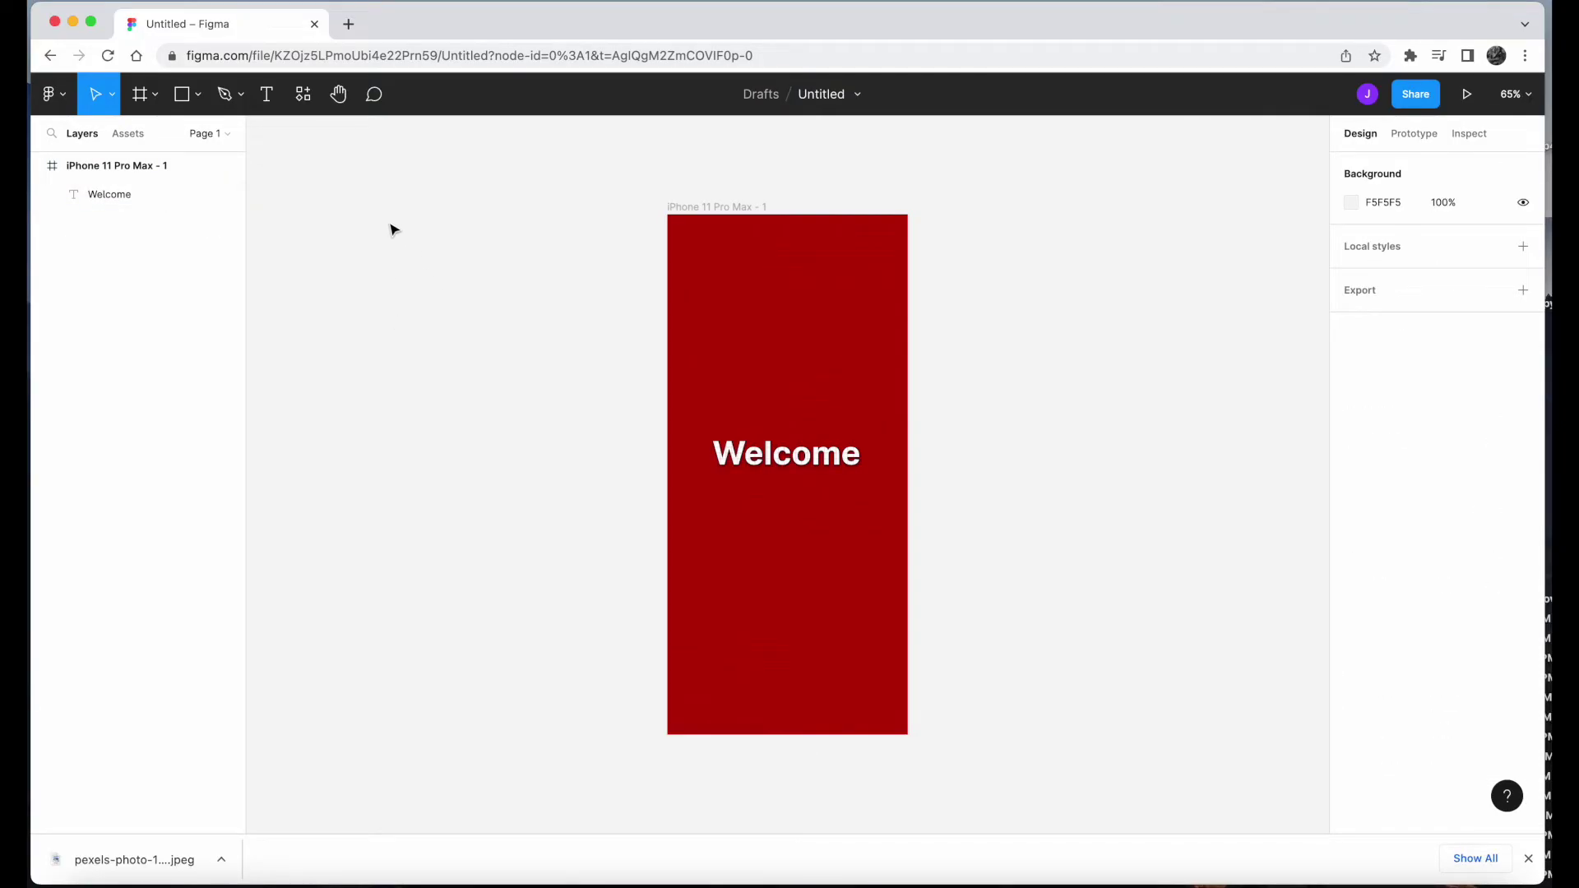
# Draw a 344×290 grey D9D9D9 rectangle and move it into the iPhone frame at X 40, Y 300.
pyautogui.click(198, 96)
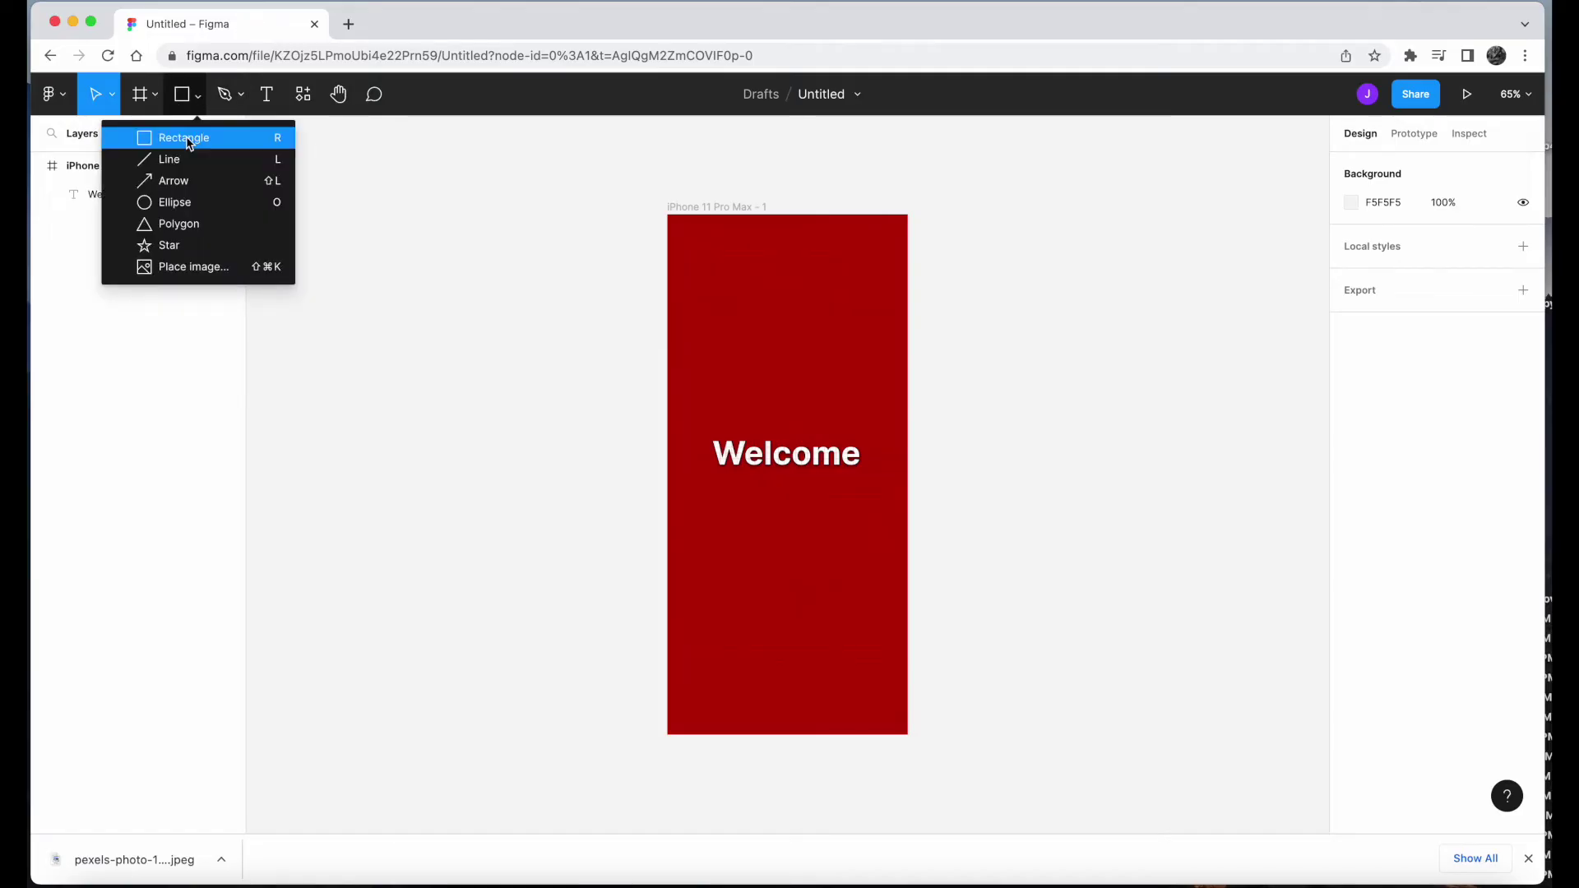
pyautogui.click(188, 139)
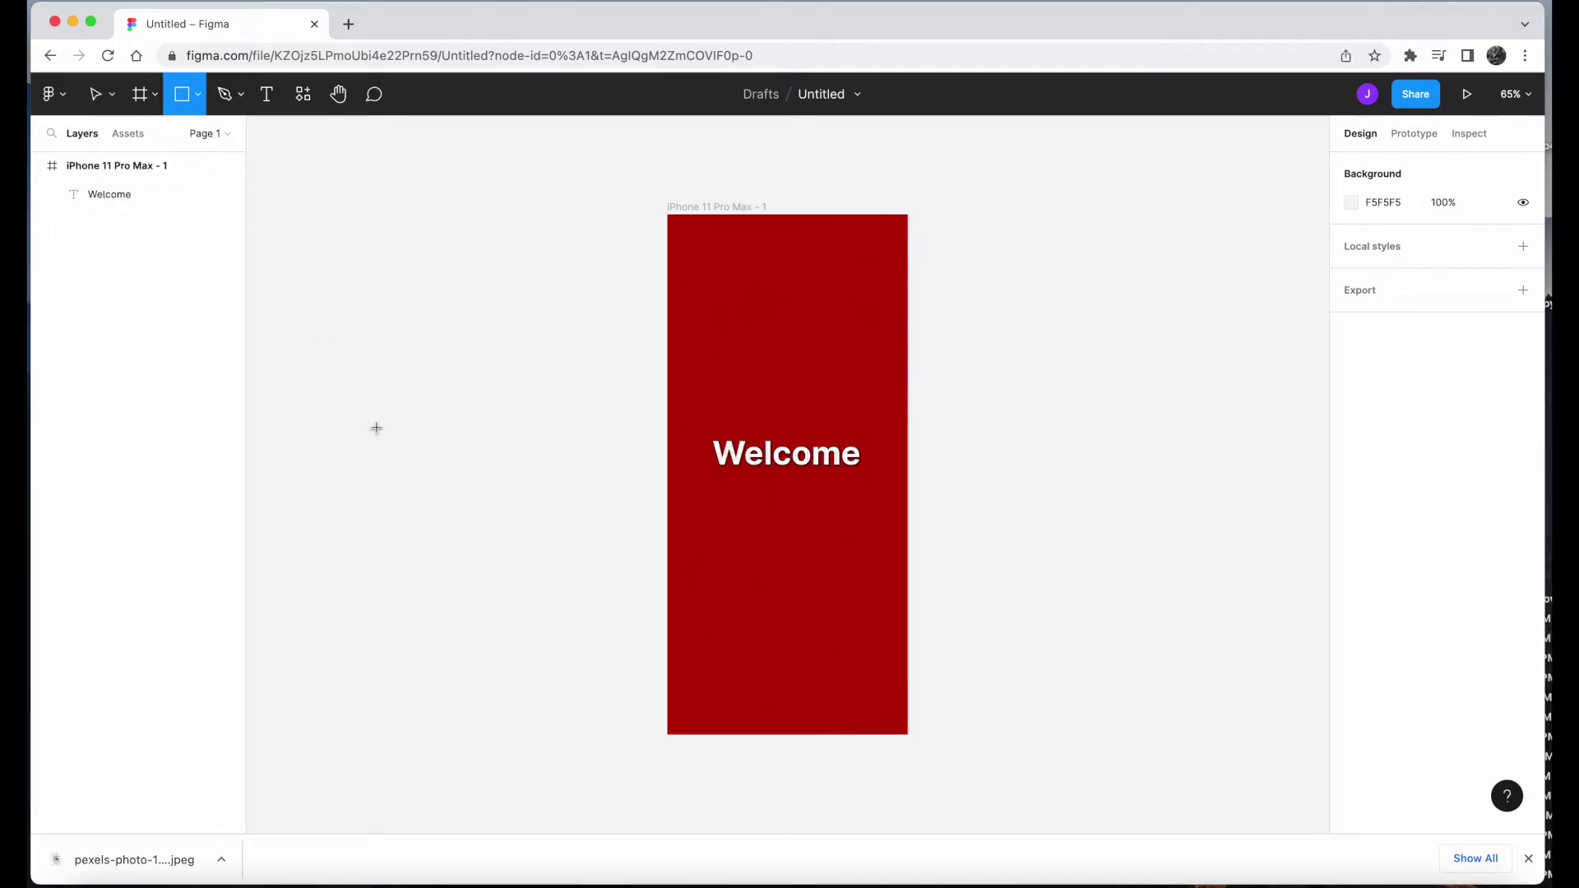
pyautogui.moveTo(376, 376); pyautogui.dragTo(575, 542)
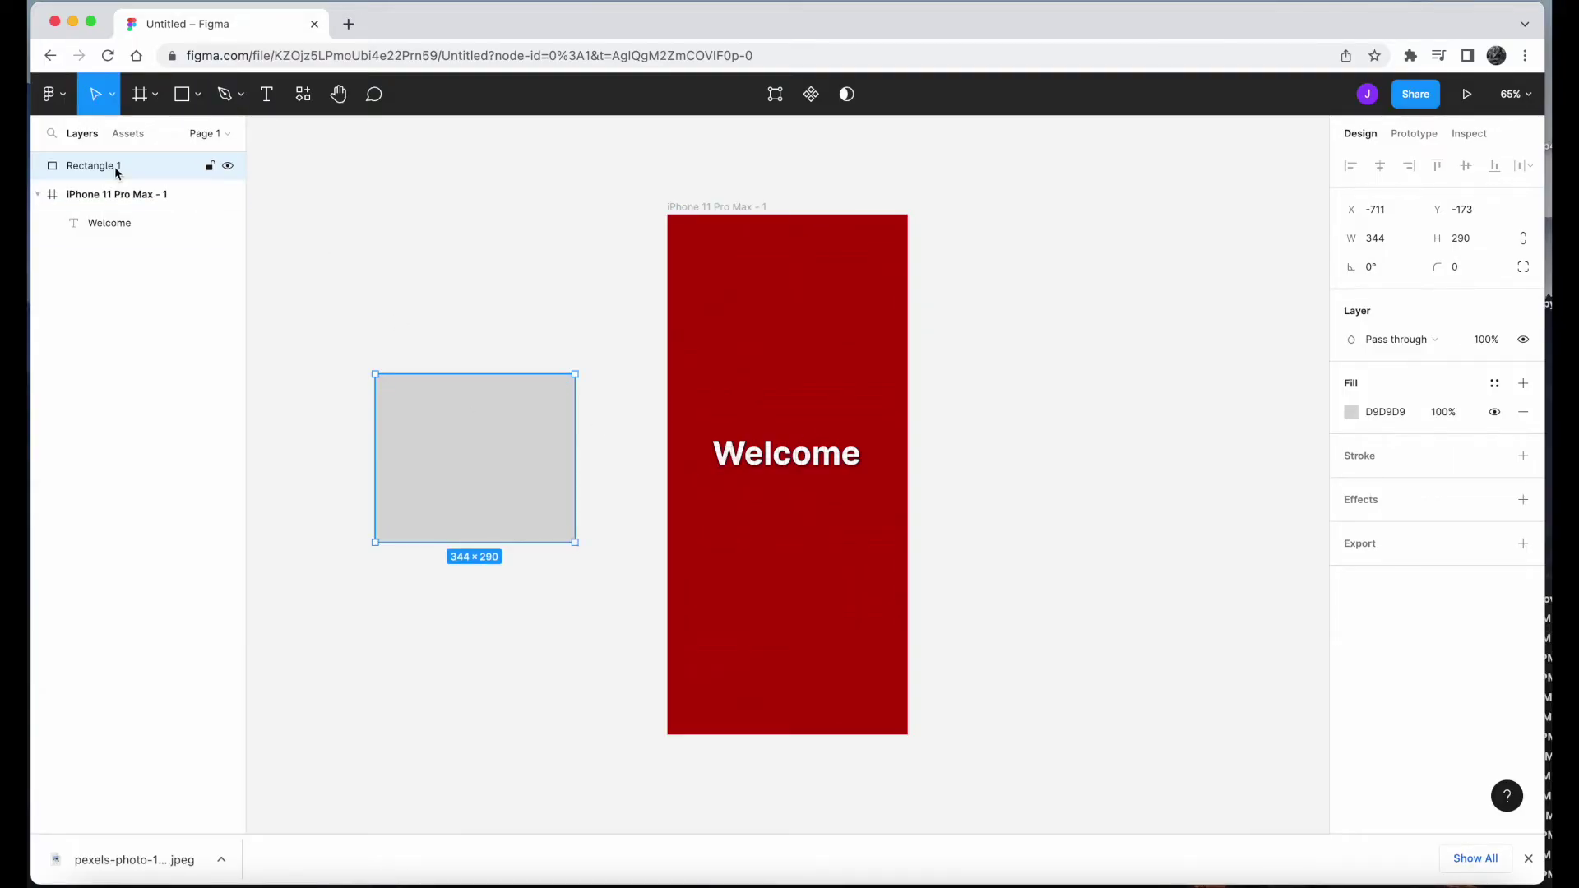
pyautogui.click(113, 192)
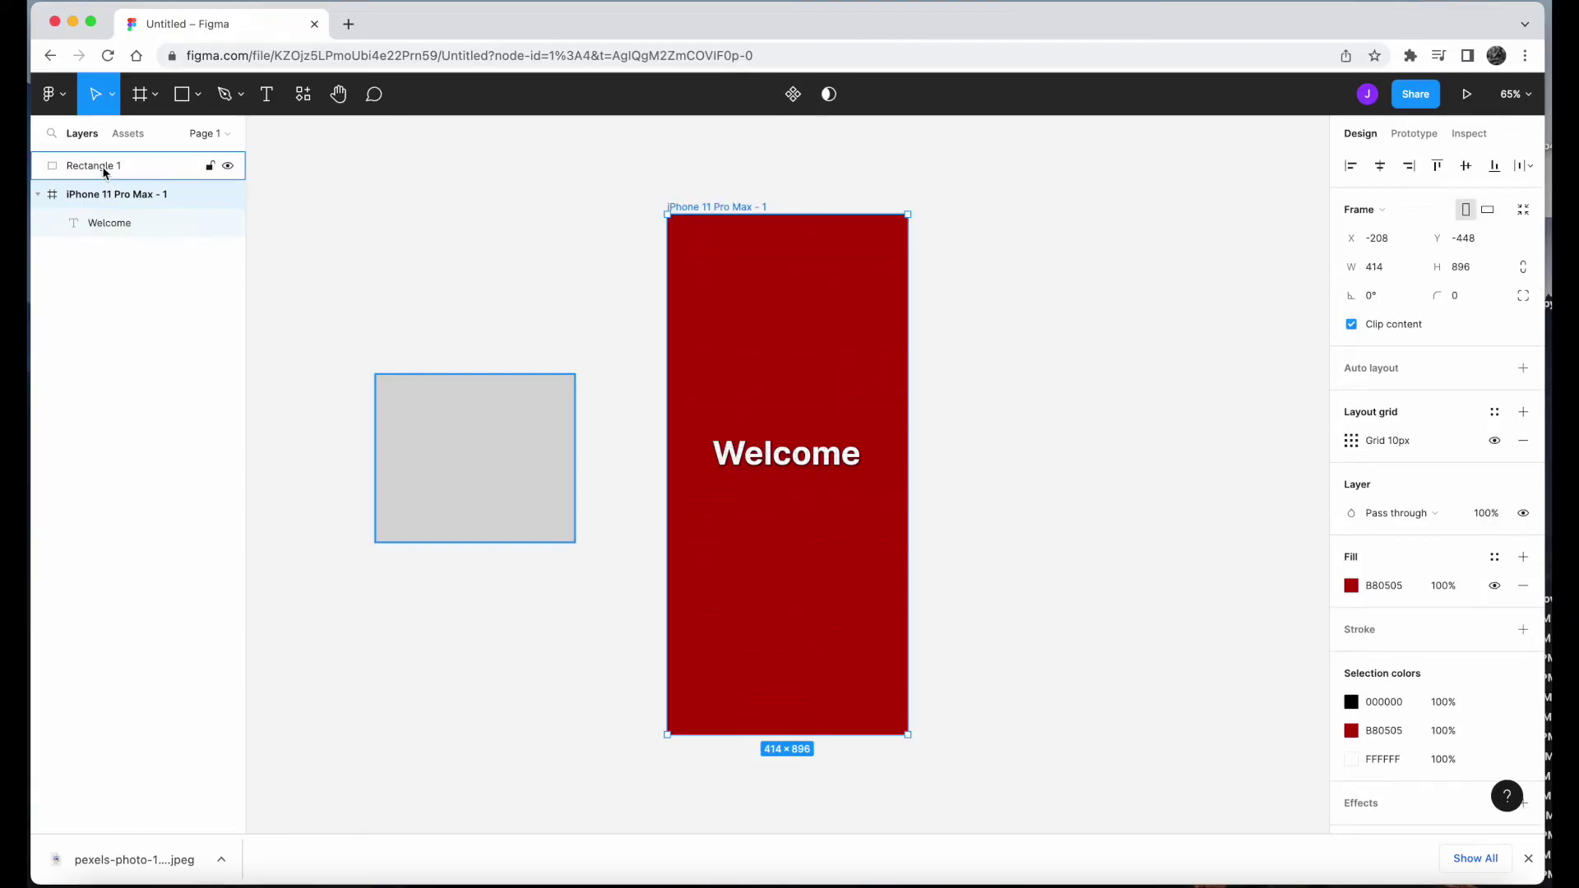
pyautogui.click(105, 172)
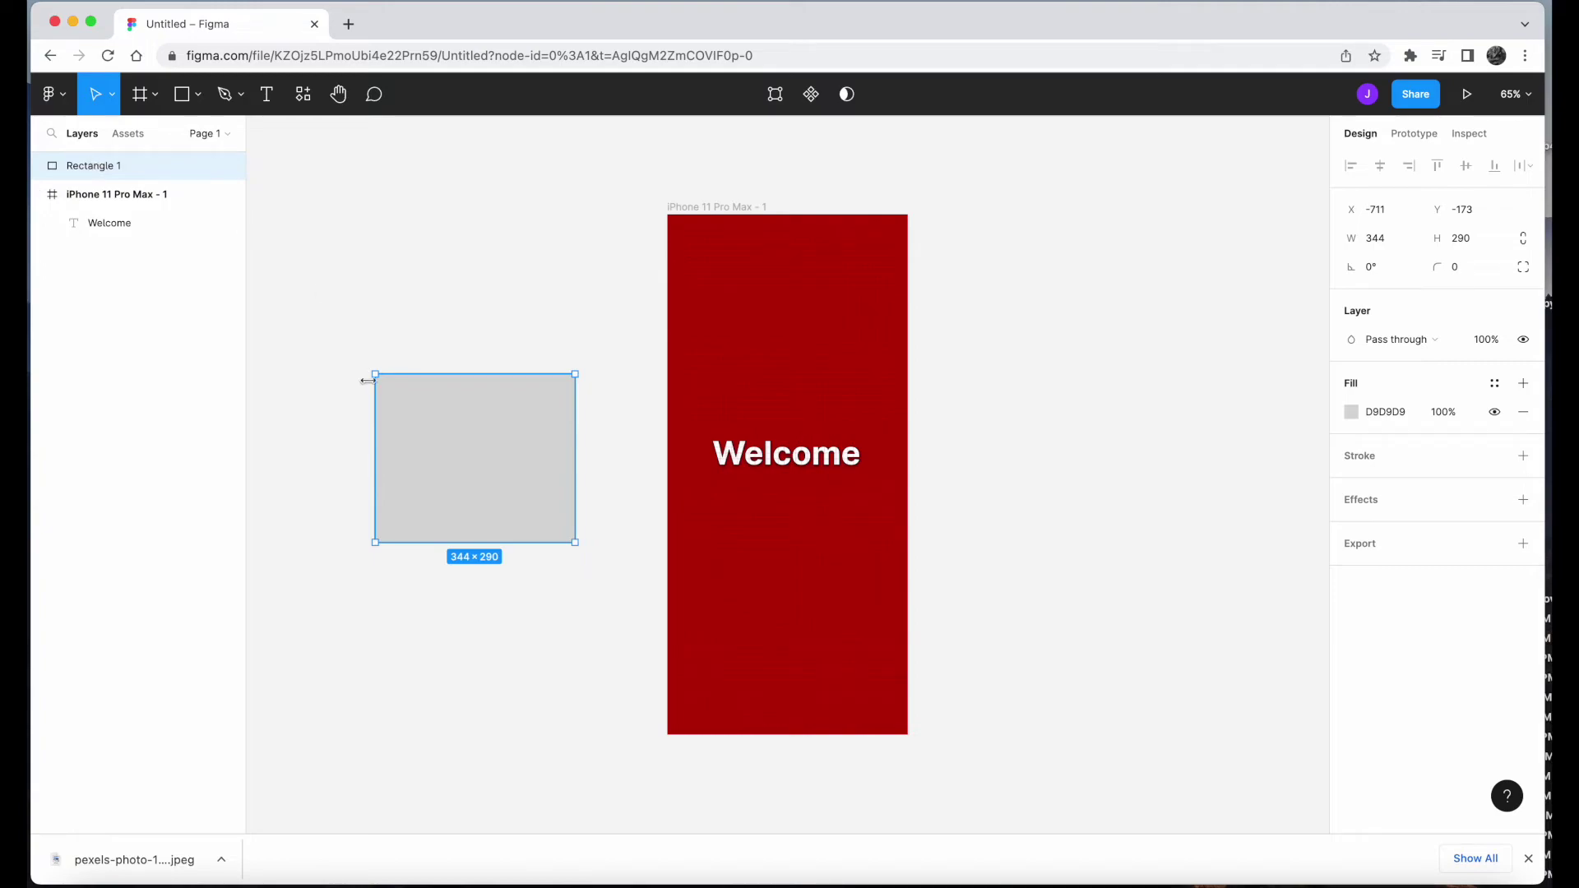
pyautogui.moveTo(440, 448); pyautogui.dragTo(735, 457)
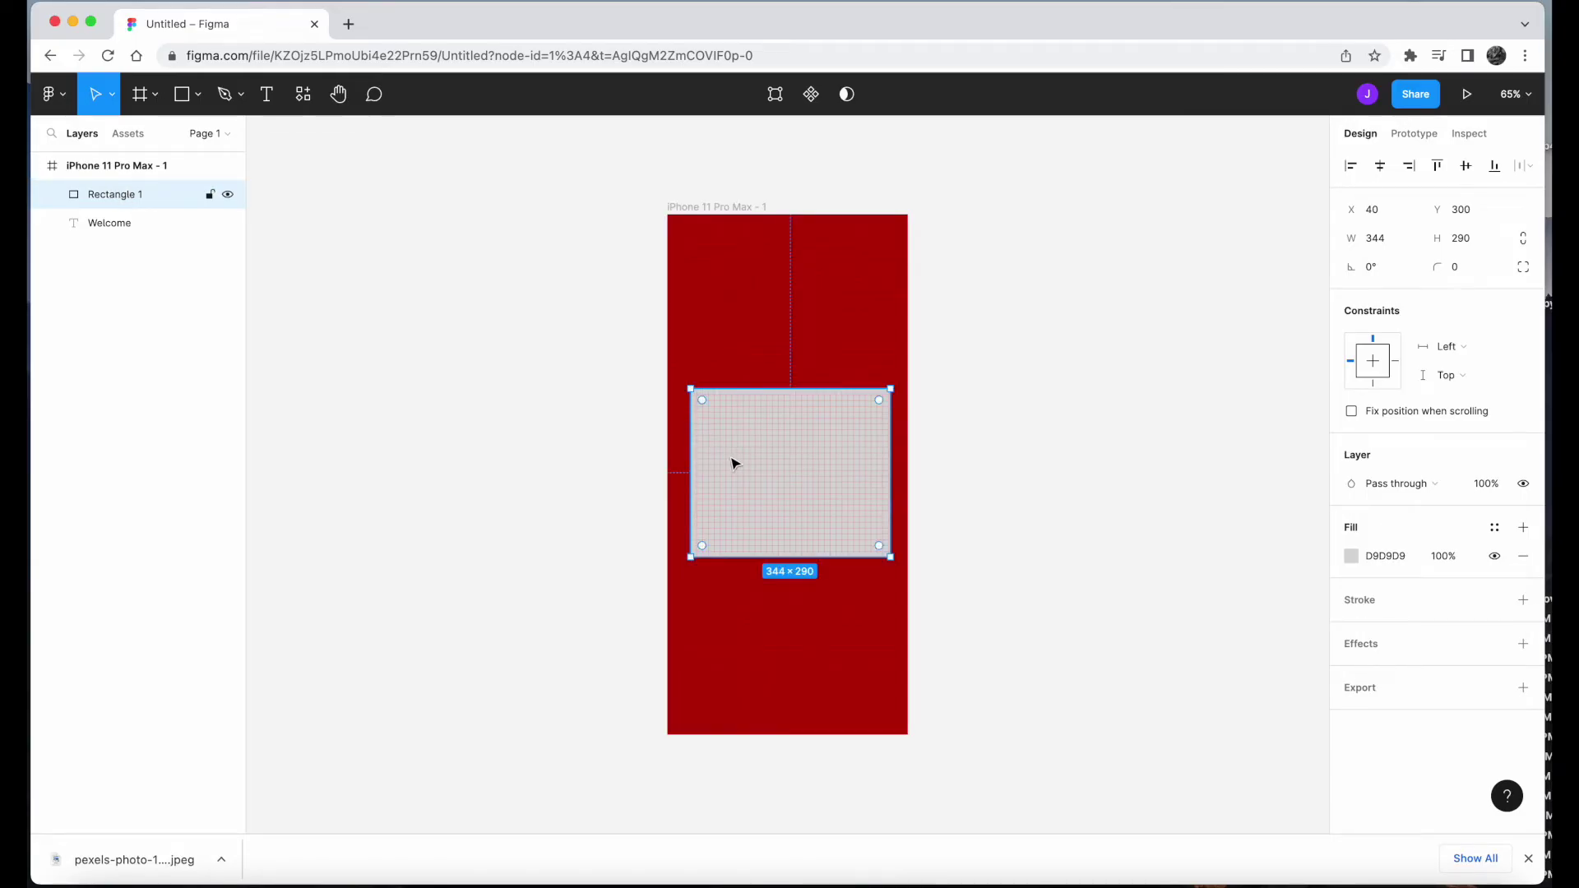
# Move Rectangle 1 into the iPhone frame and resize it to a 454×310 band at X -20, Y 293.
pyautogui.moveTo(733, 458); pyautogui.dragTo(600, 455)
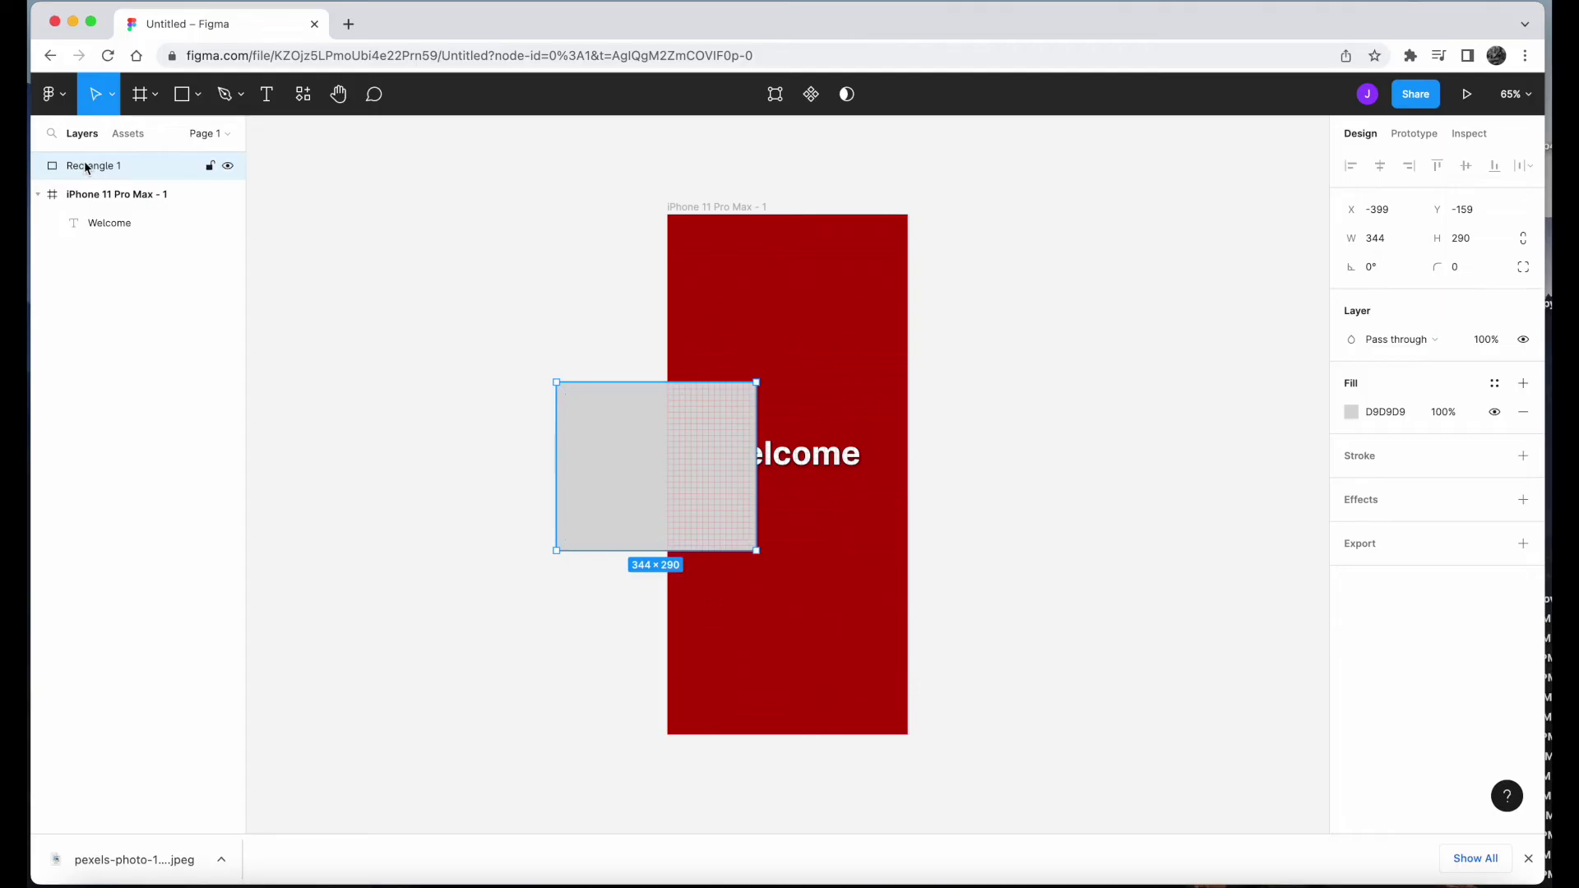
pyautogui.moveTo(88, 168); pyautogui.dragTo(105, 205)
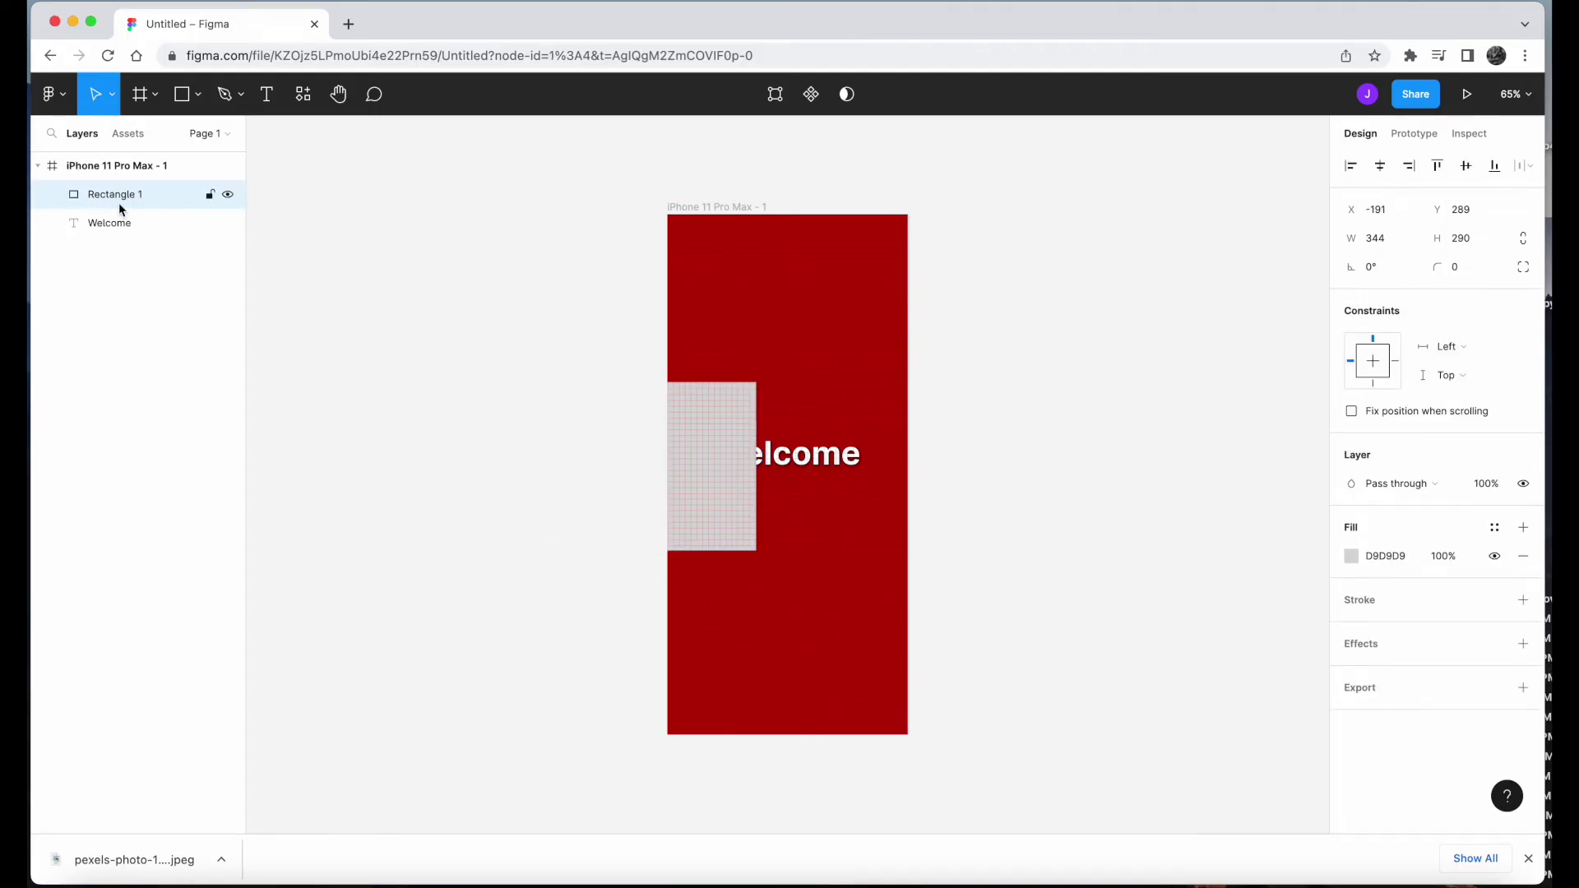
pyautogui.moveTo(715, 458); pyautogui.dragTo(812, 458)
pyautogui.moveTo(850, 553); pyautogui.dragTo(918, 570)
pyautogui.moveTo(821, 515); pyautogui.dragTo(829, 508)
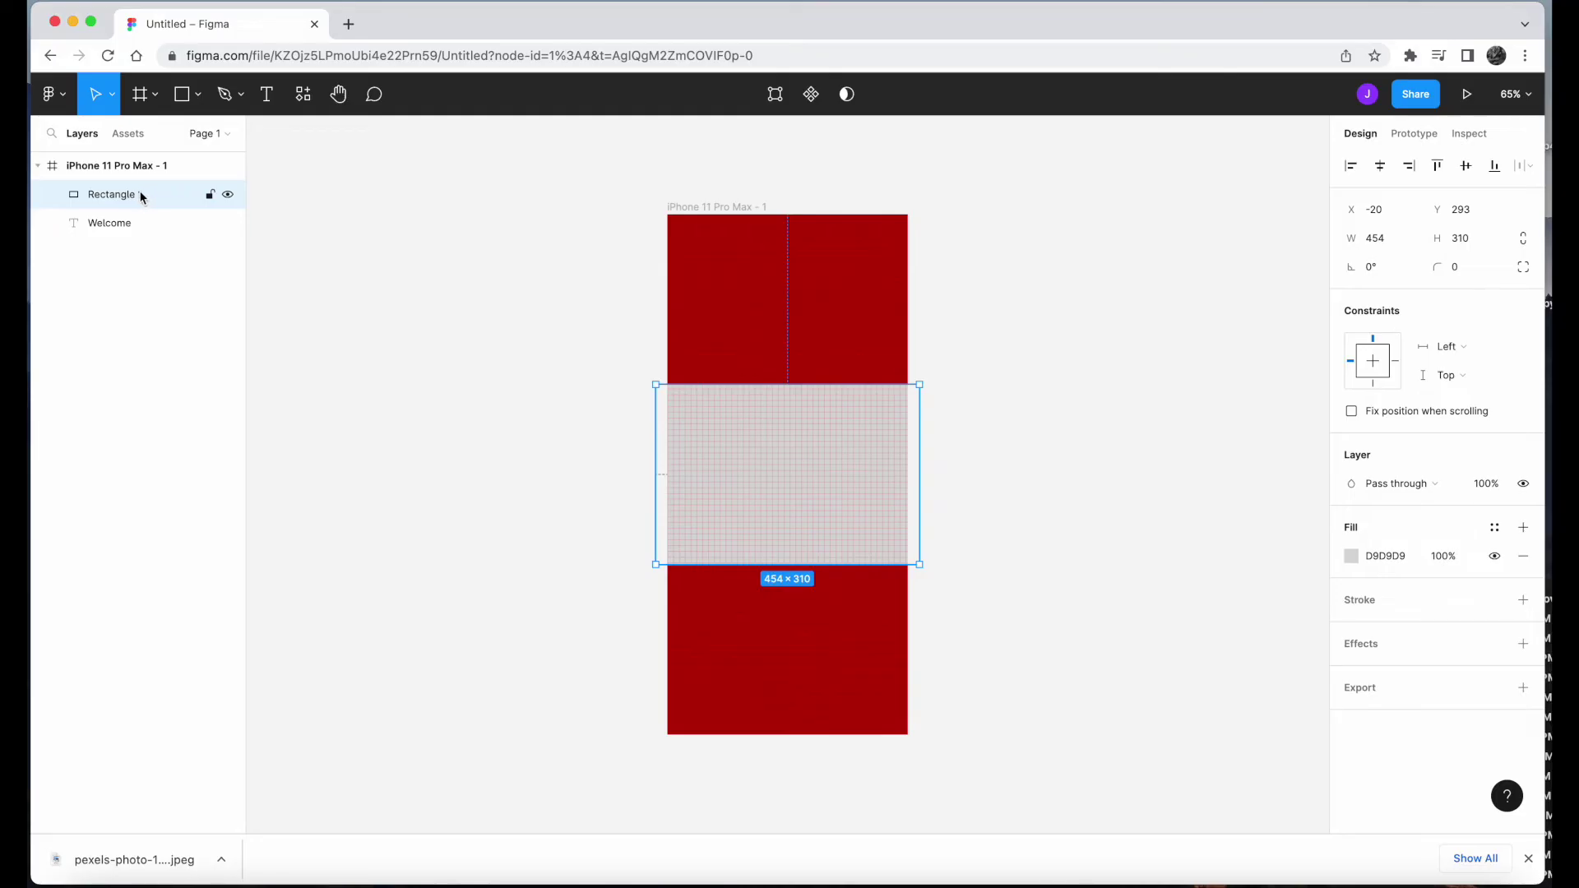
# Layer the Welcome text above Rectangle 1 and move it down to the band's centre at X 62, Y 379.
pyautogui.click(108, 225)
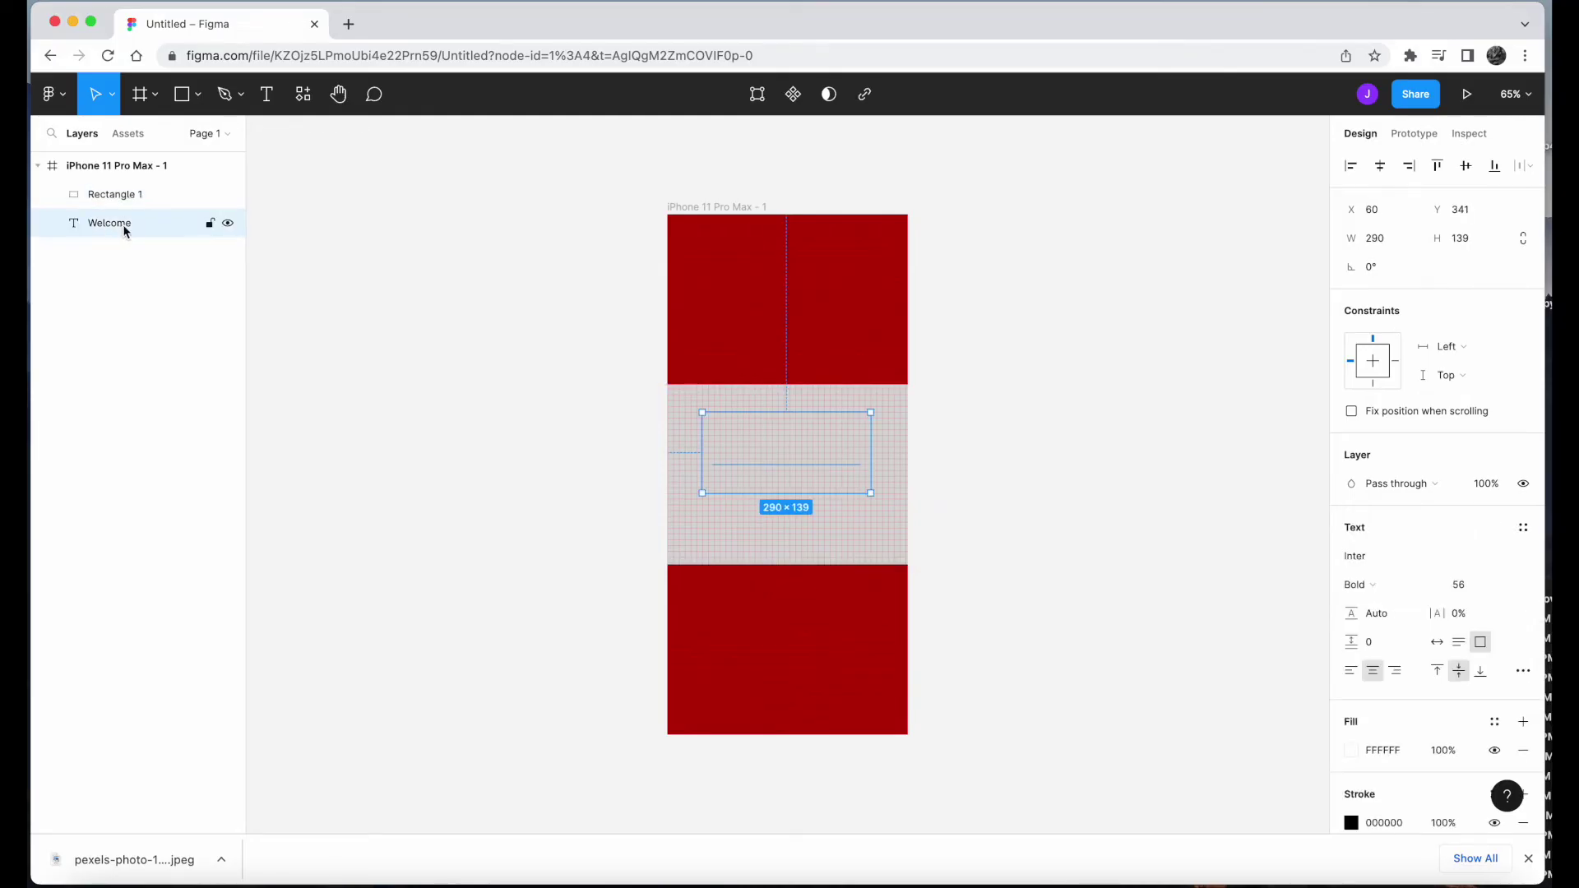
pyautogui.moveTo(116, 231); pyautogui.dragTo(146, 196)
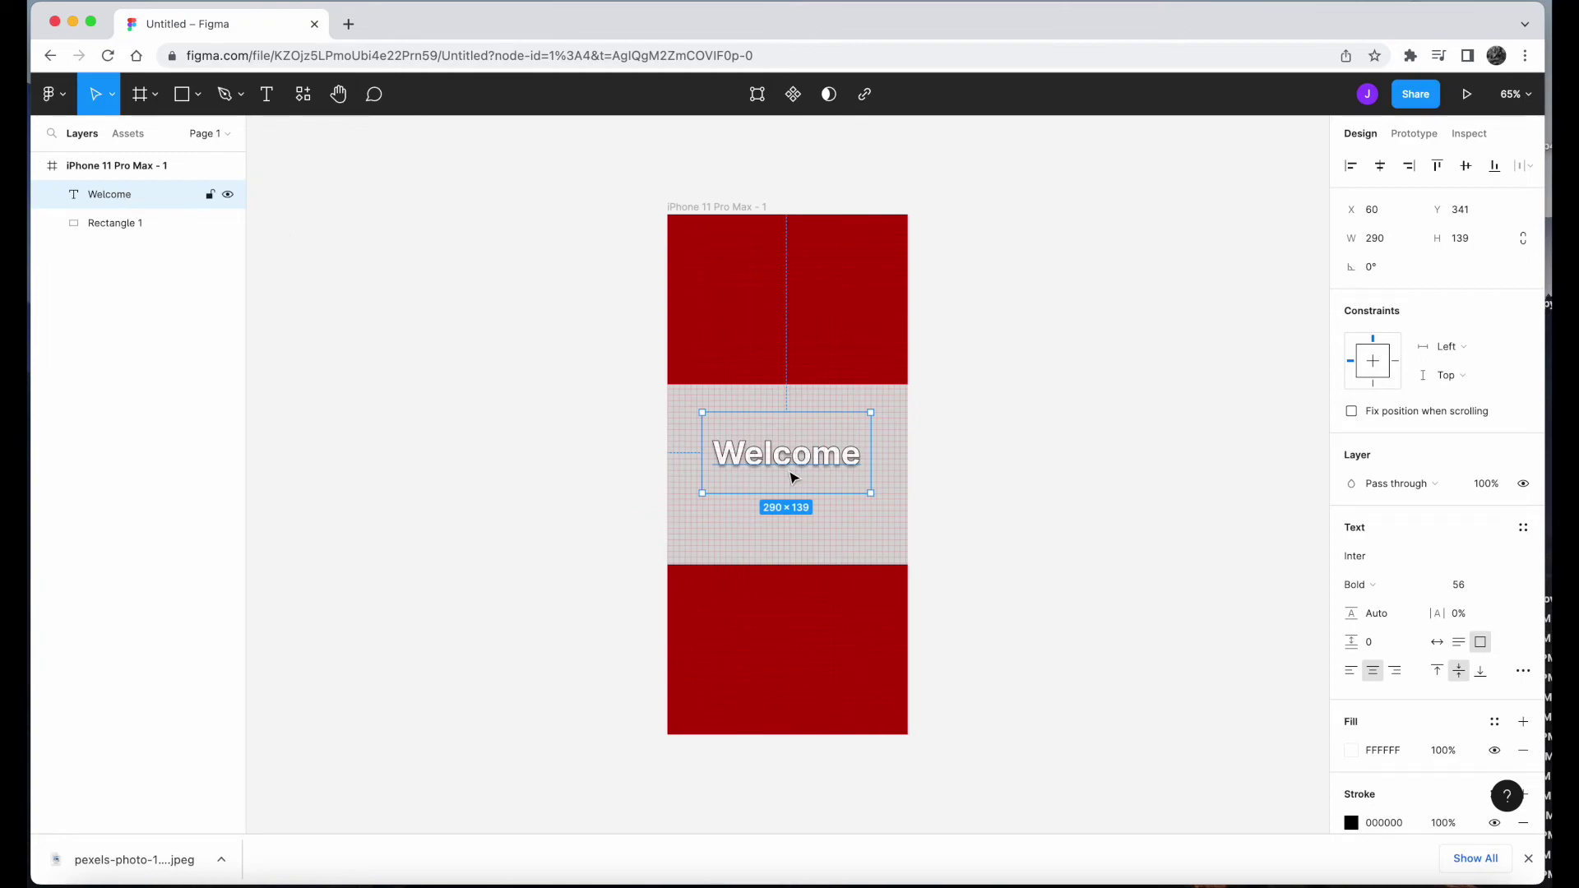
pyautogui.moveTo(792, 475); pyautogui.dragTo(794, 497)
pyautogui.click(613, 411)
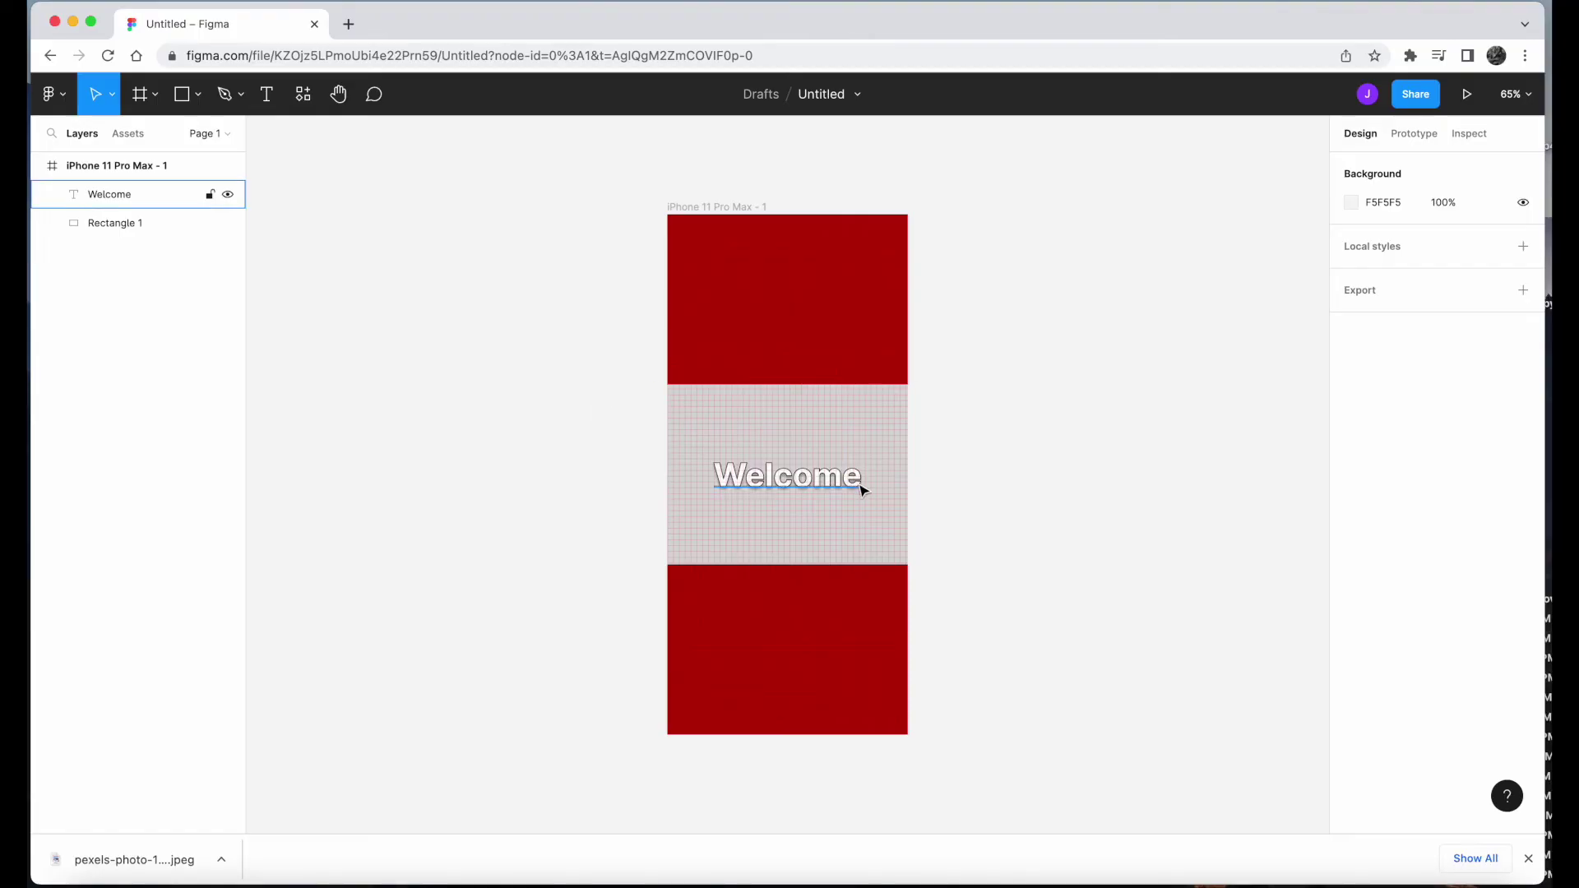
pyautogui.click(801, 431)
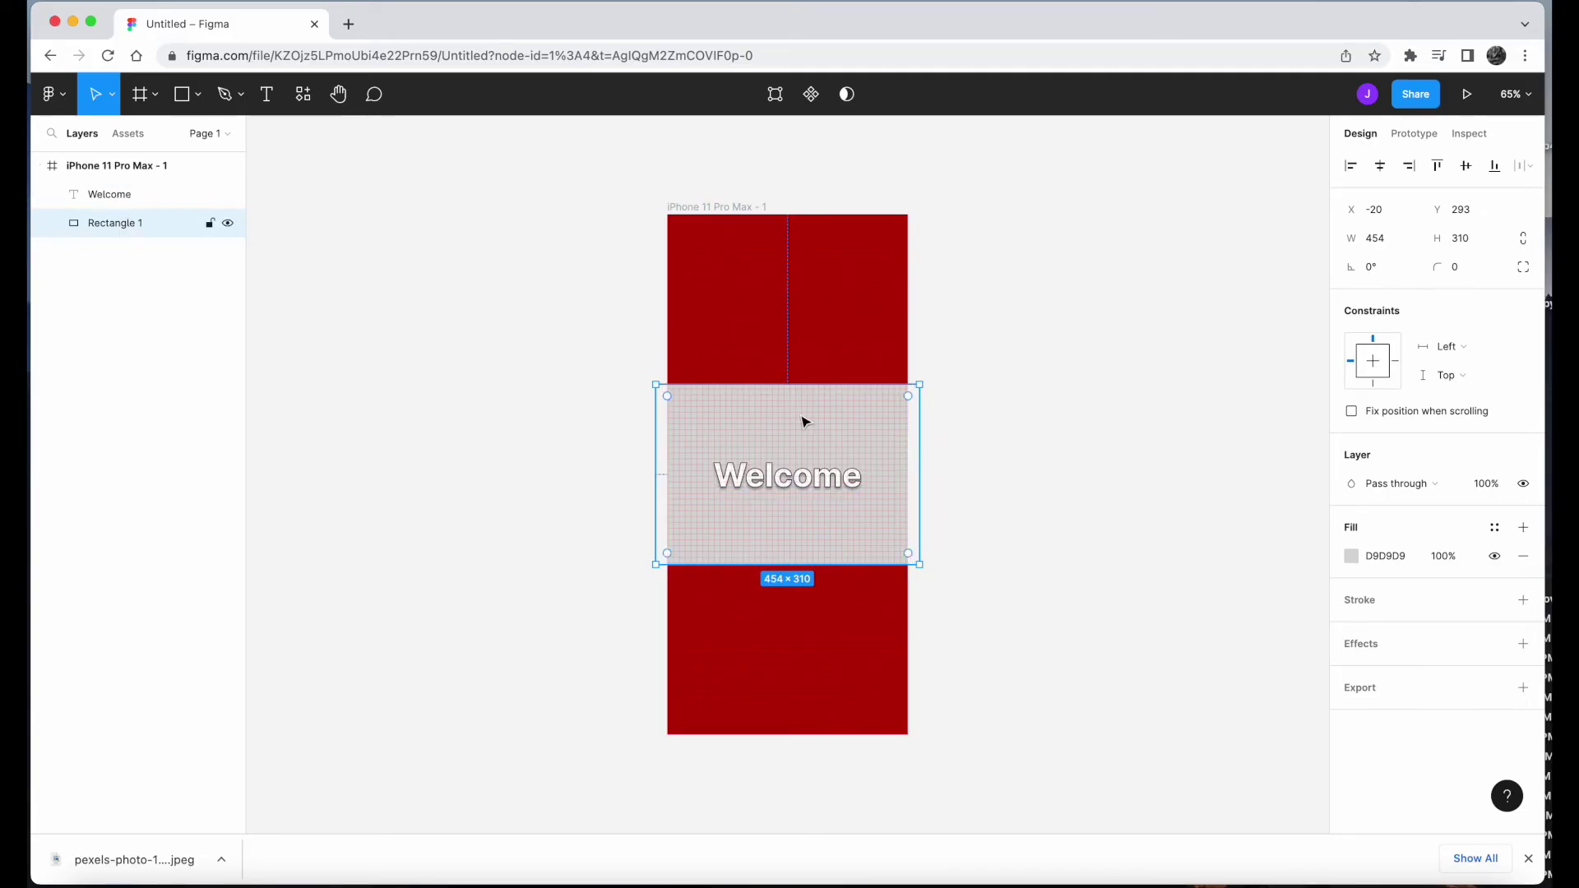
# Fill the band rectangle with white FFFFFF and recolour the Welcome text to black 000000.
pyautogui.click(1352, 556)
pyautogui.click(1026, 378)
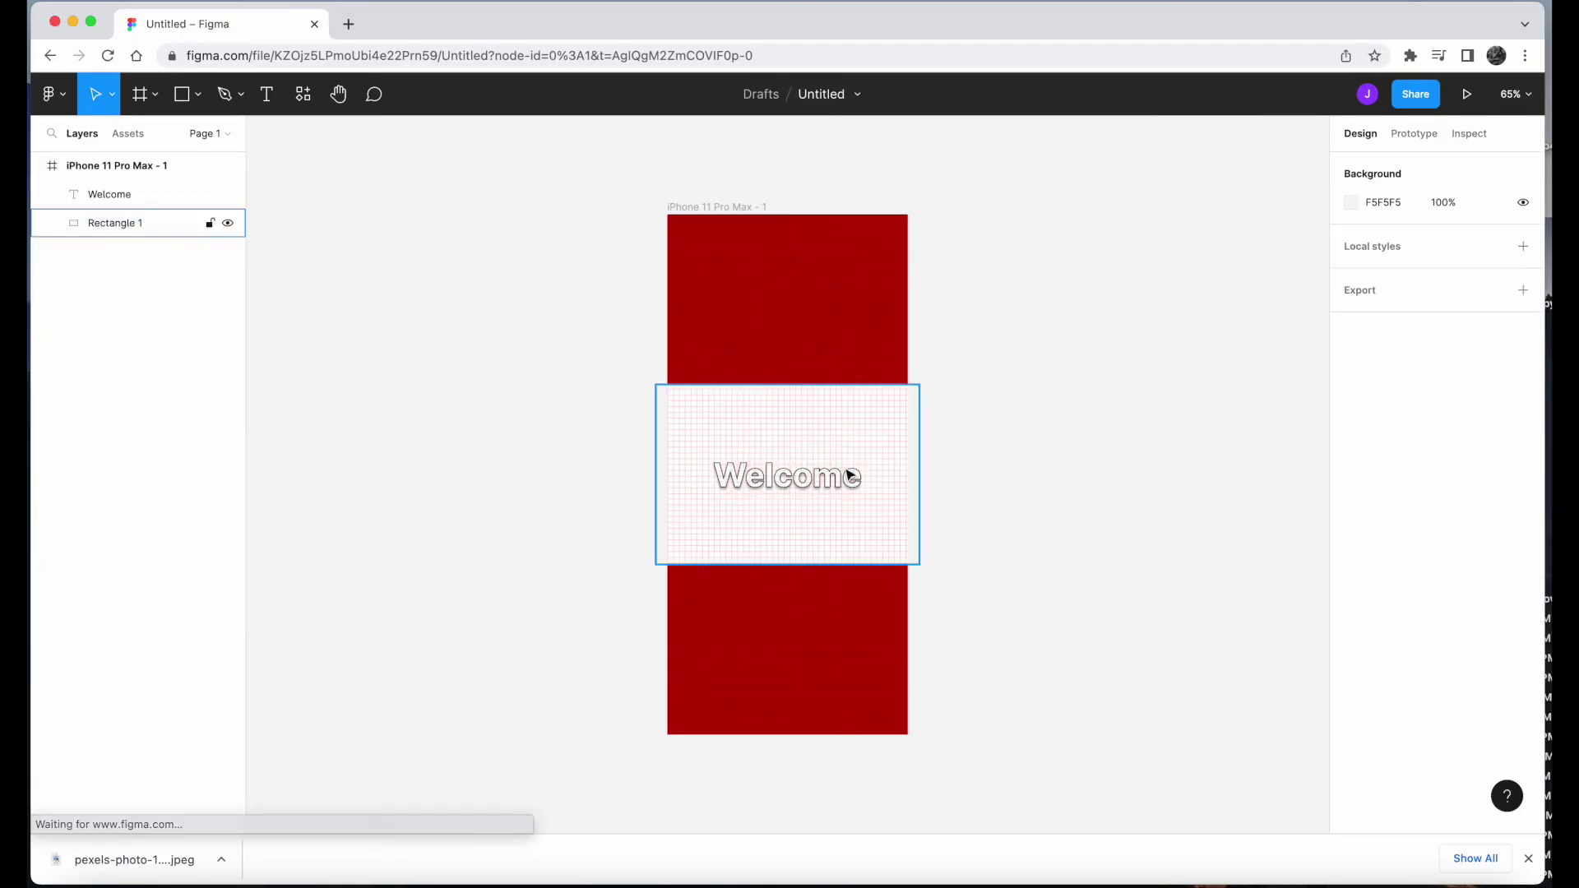
pyautogui.click(851, 475)
pyautogui.doubleClick(851, 476)
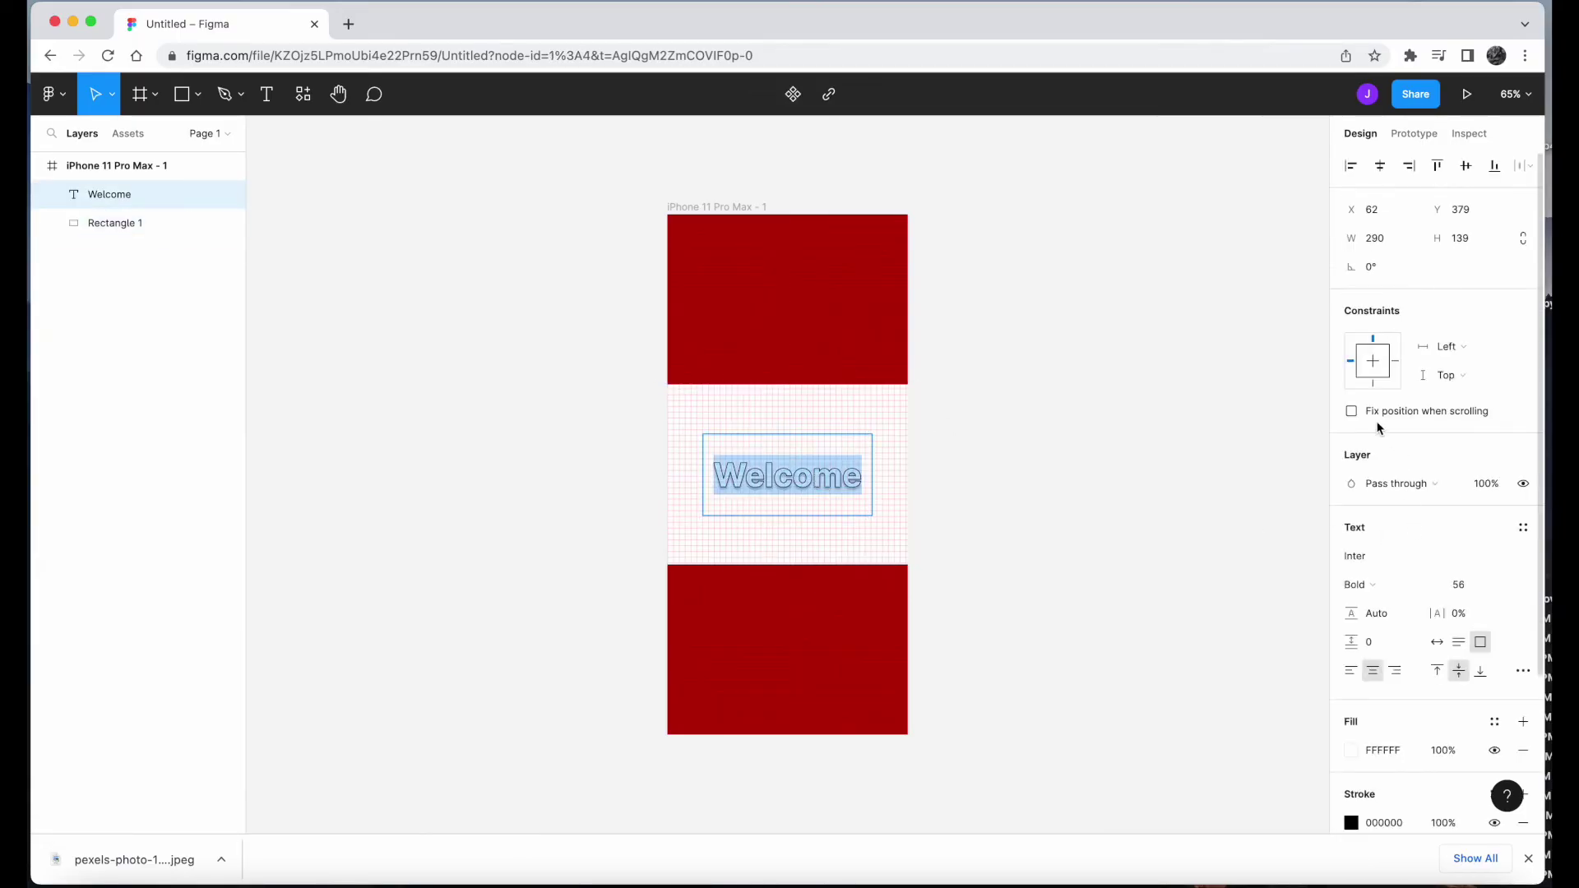
pyautogui.click(1349, 751)
pyautogui.moveTo(1190, 548); pyautogui.dragTo(1114, 606)
pyautogui.click(1017, 434)
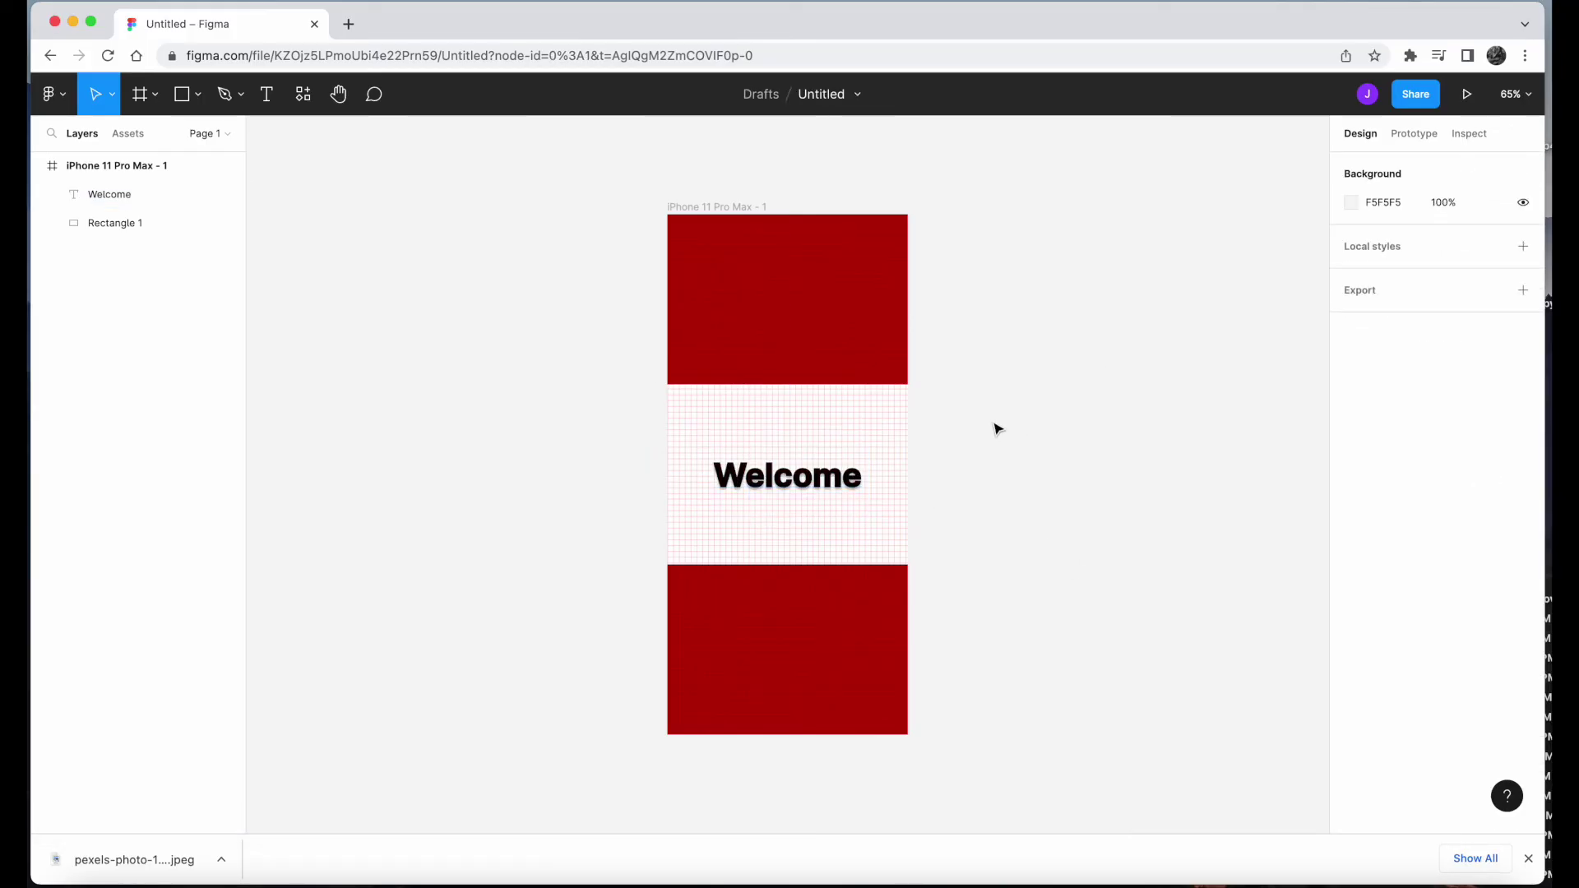
pyautogui.click(783, 426)
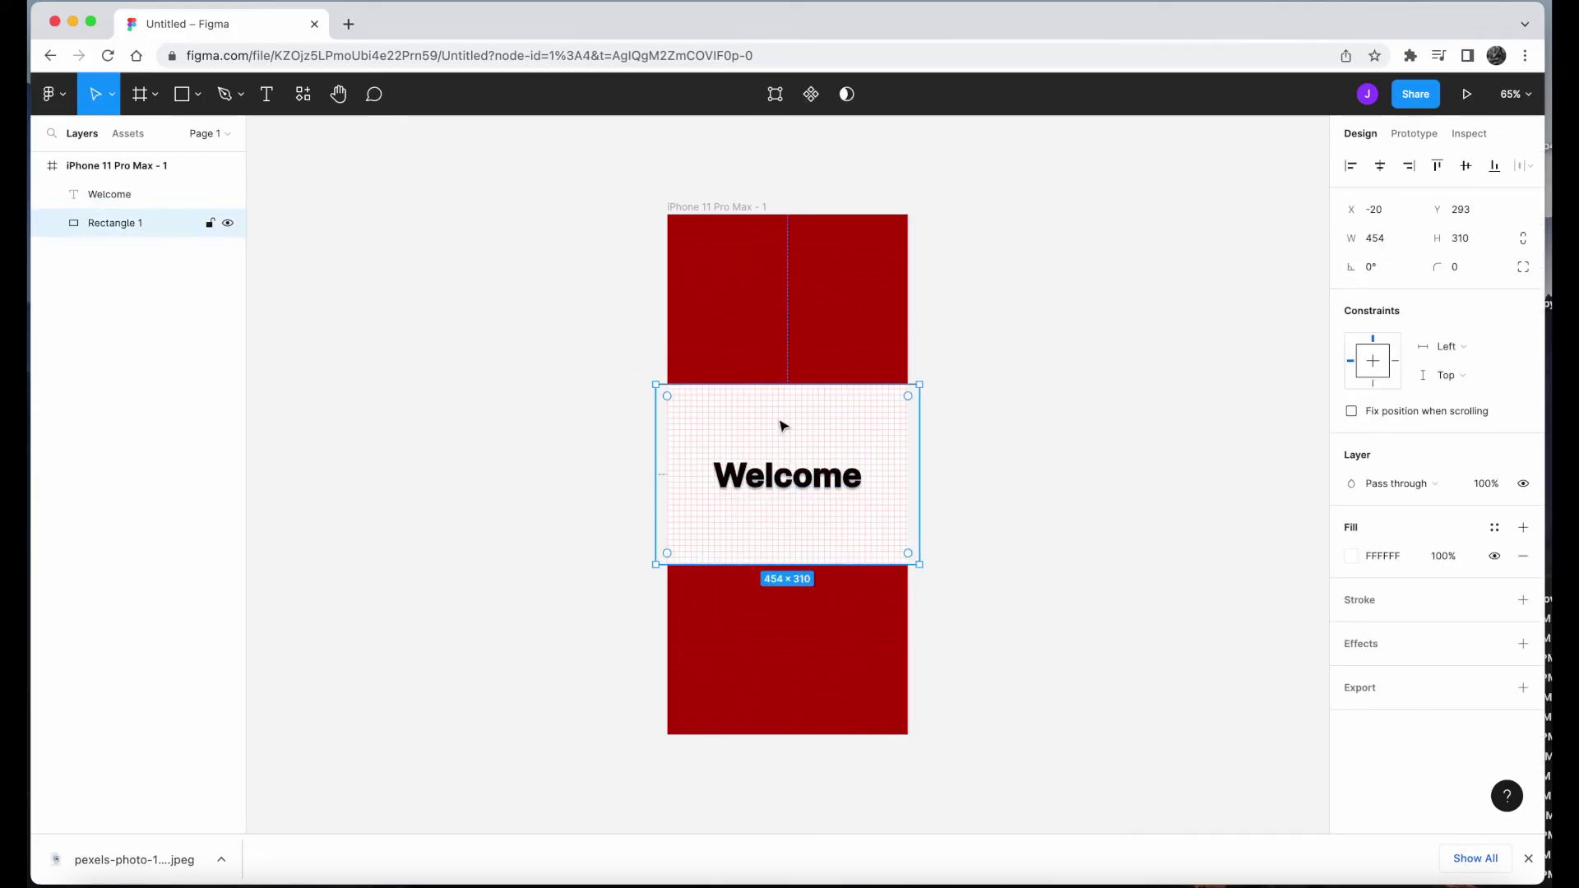
pyautogui.click(549, 385)
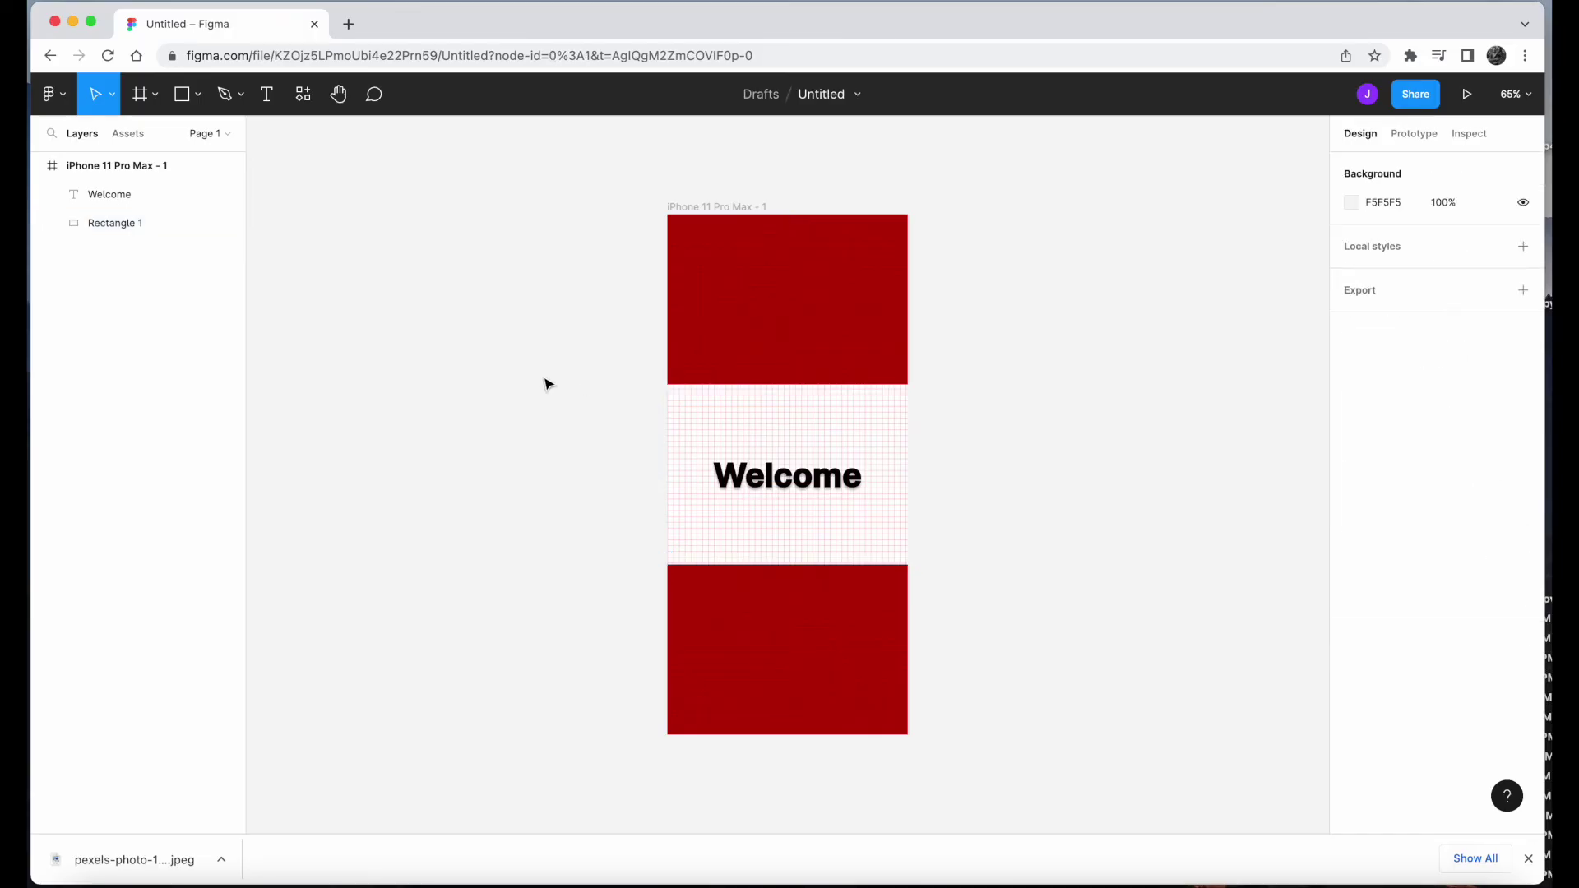
# Draw a five-point star near the top of the frame with corners rounded to radius 12.
pyautogui.click(194, 97)
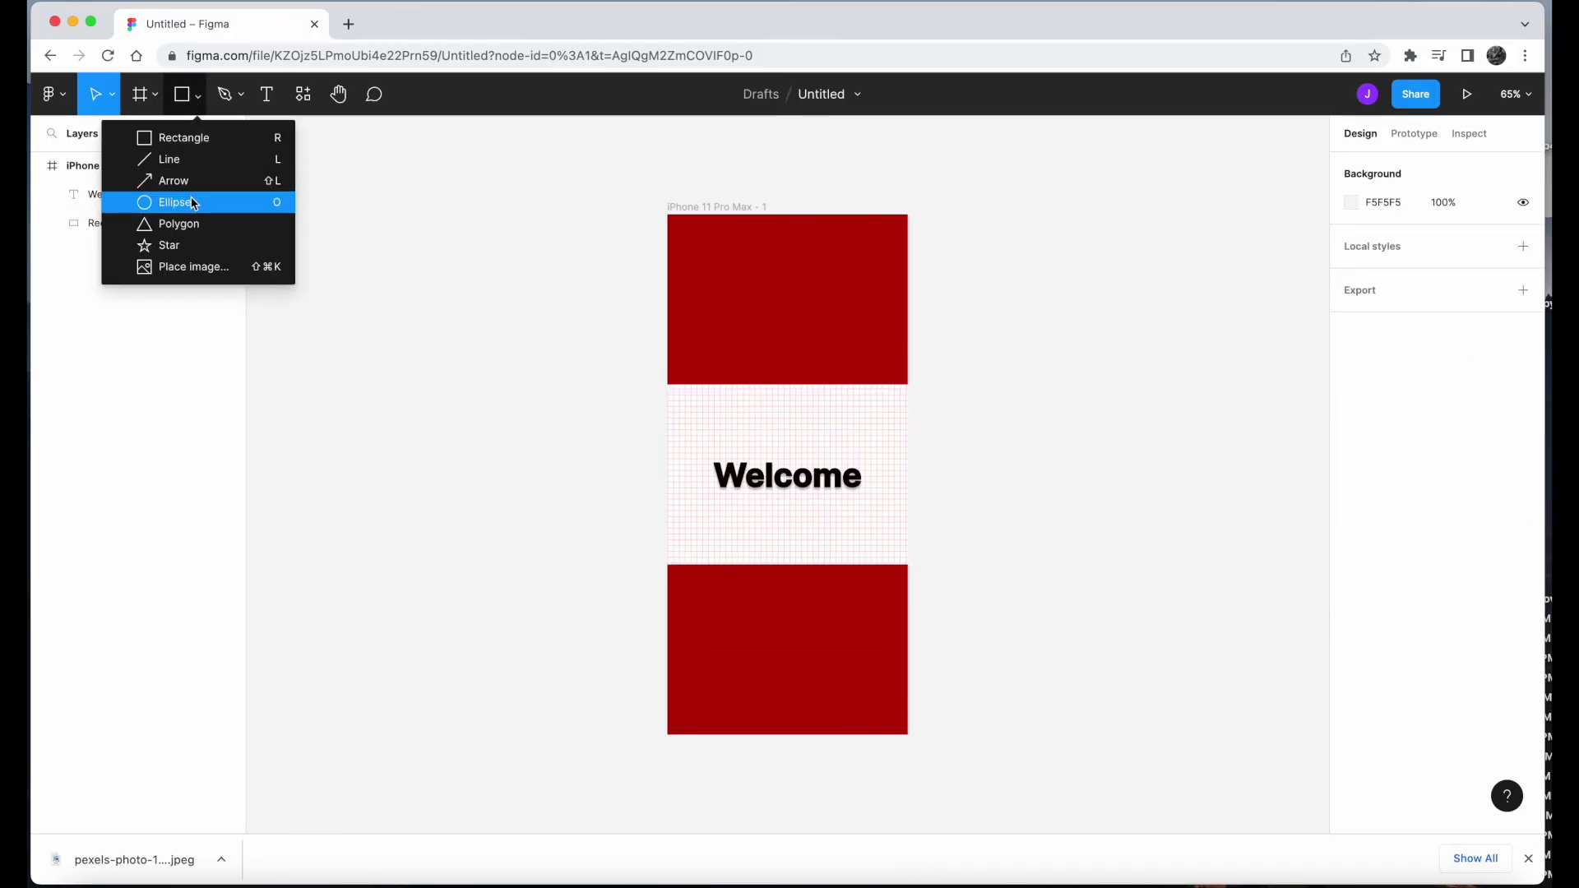
pyautogui.click(191, 246)
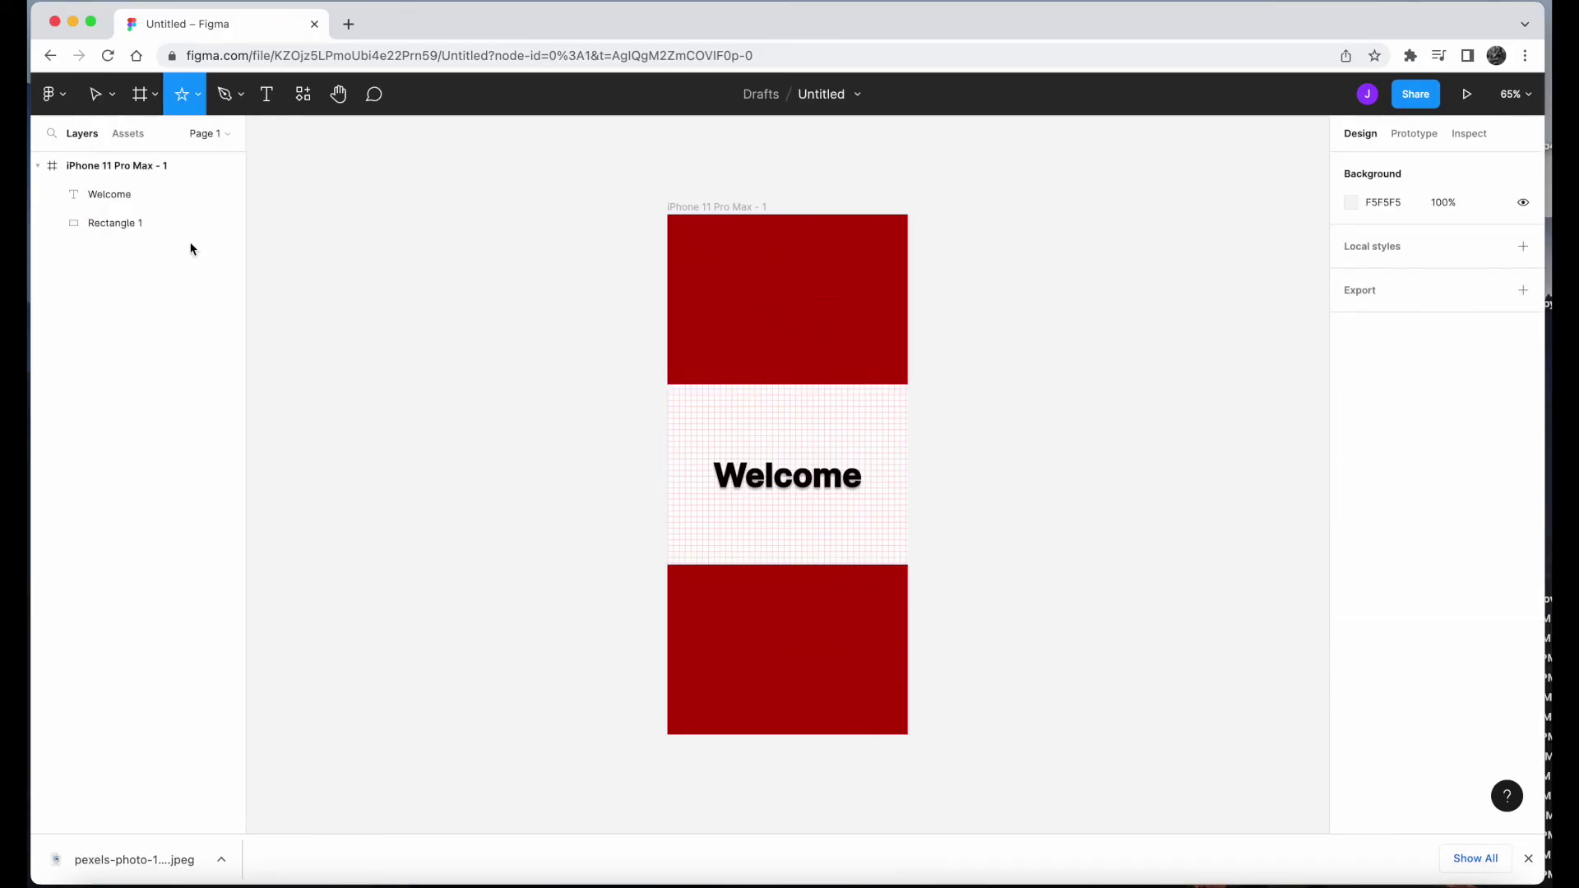
pyautogui.moveTo(725, 232); pyautogui.dragTo(860, 354)
pyautogui.moveTo(792, 248); pyautogui.dragTo(821, 284)
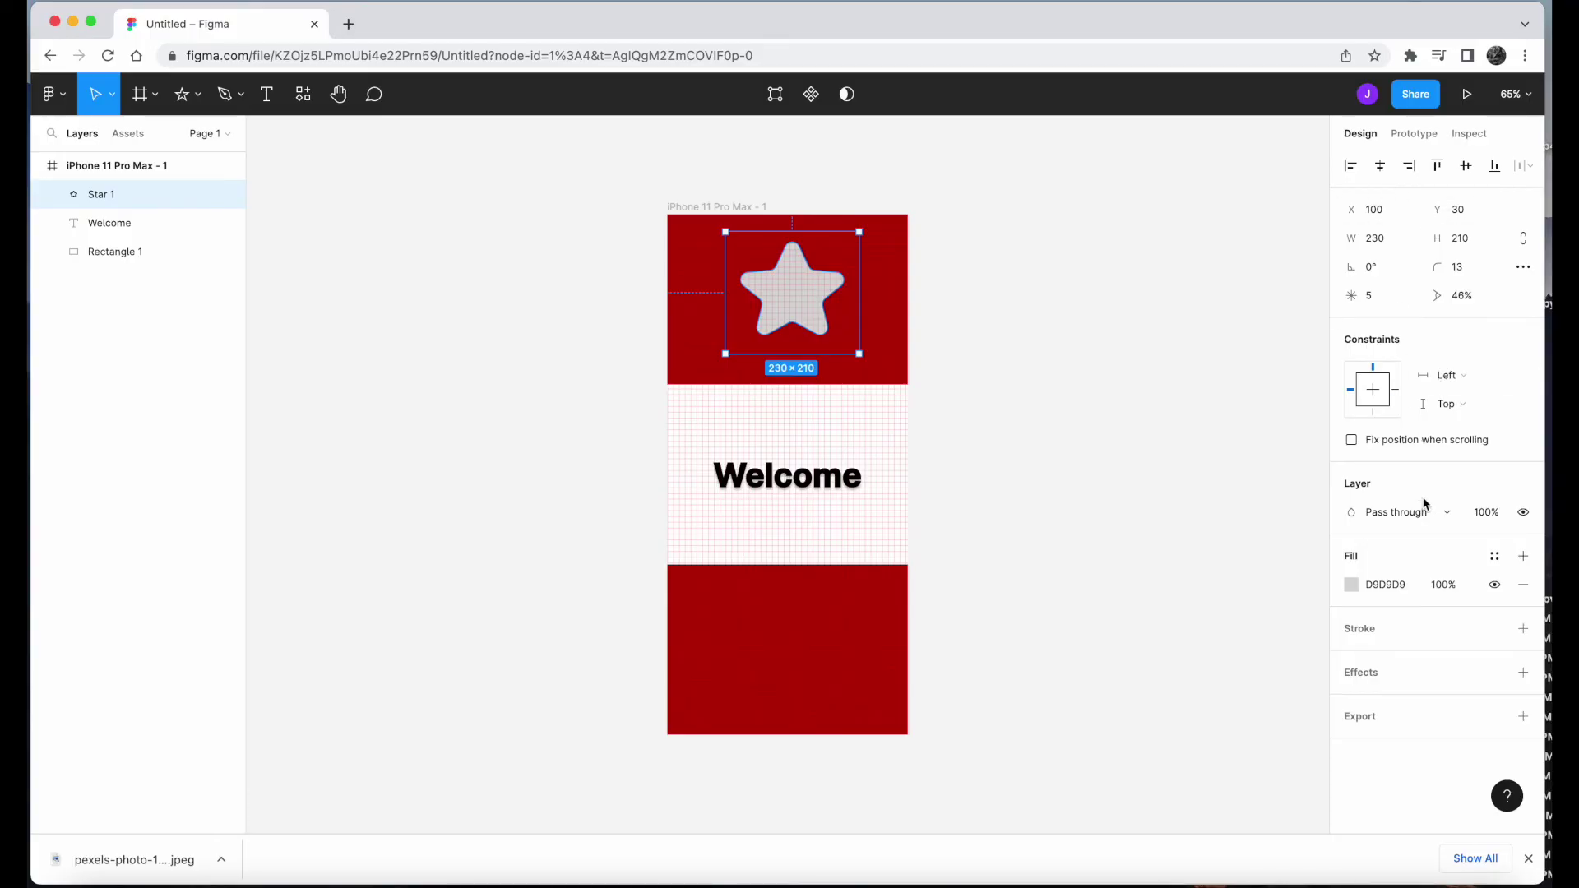
# Fill the star blue 2467B5 and centre it horizontally in the top red area.
pyautogui.click(1351, 585)
pyautogui.moveTo(1244, 623); pyautogui.dragTo(1256, 622)
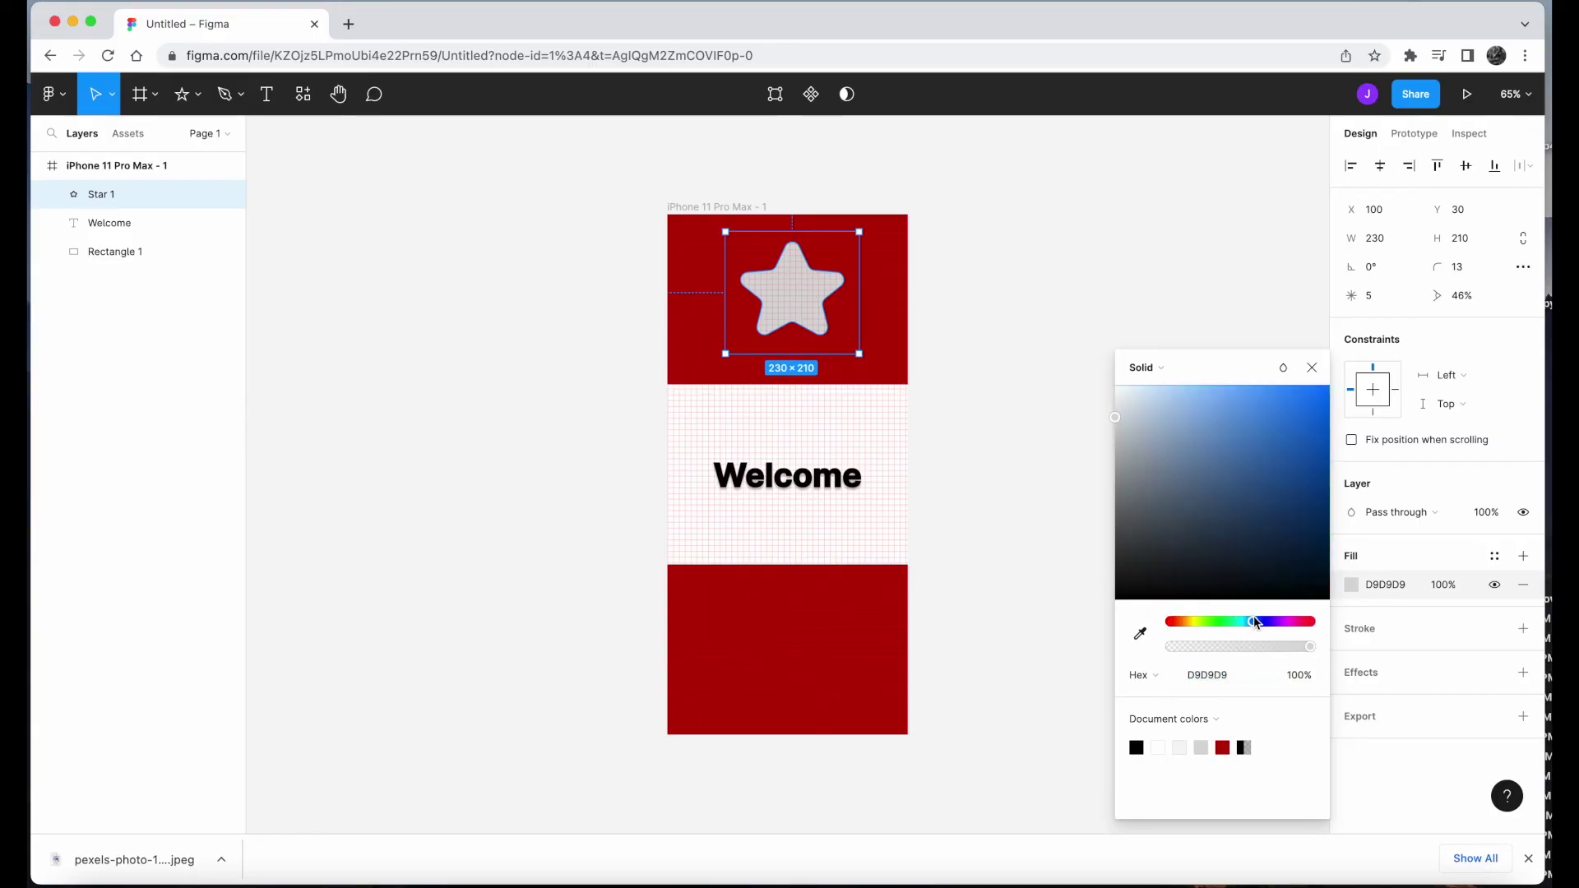
pyautogui.moveTo(1262, 545); pyautogui.dragTo(1288, 456)
pyautogui.click(1262, 306)
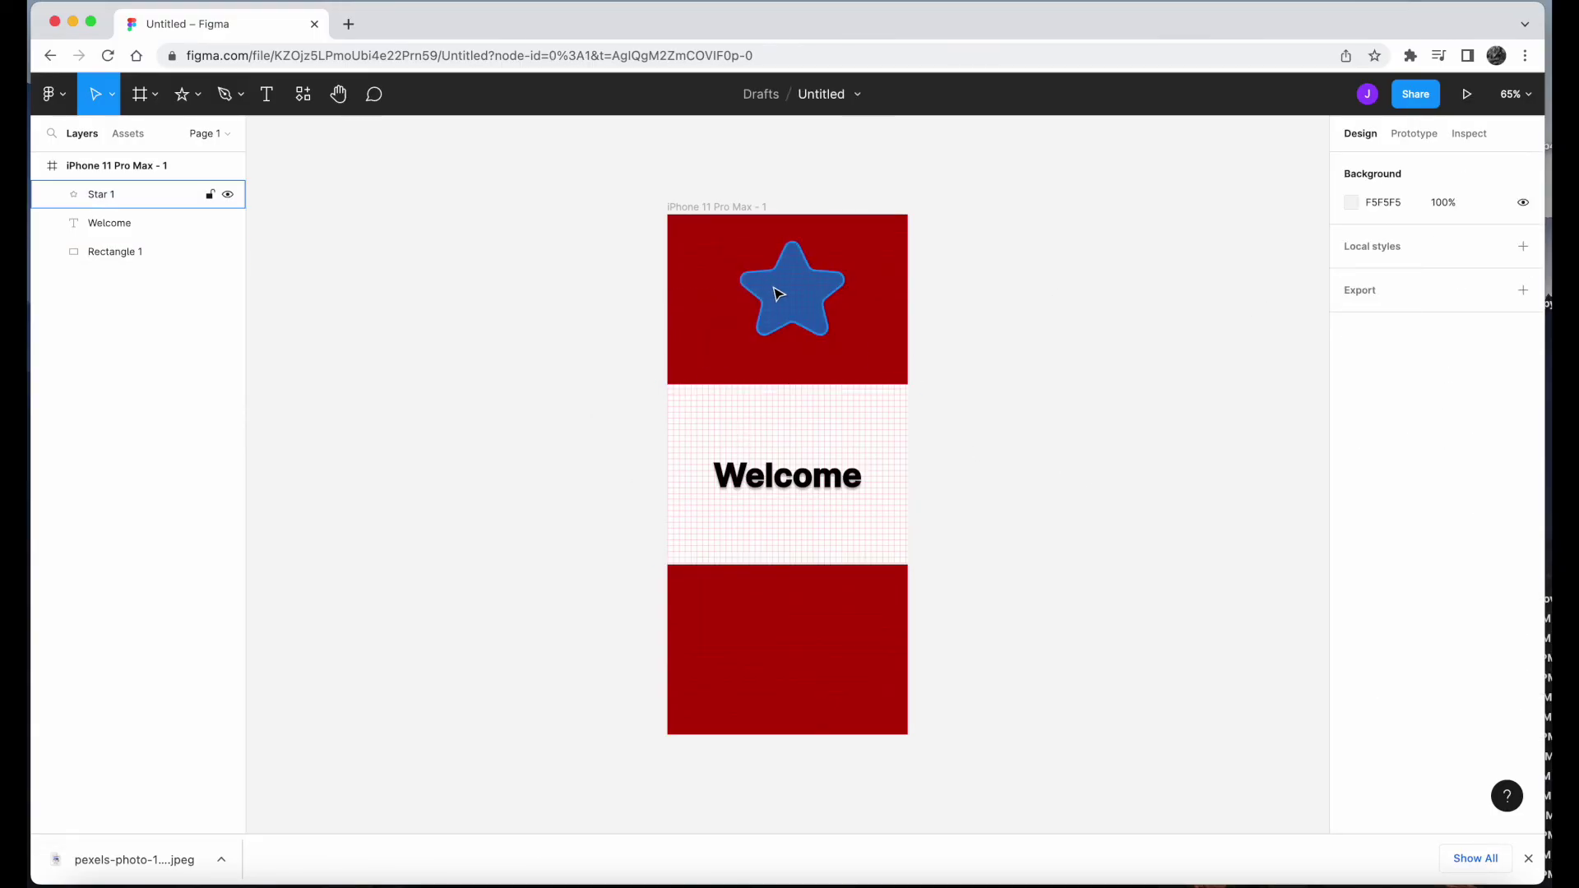
pyautogui.moveTo(777, 288); pyautogui.dragTo(767, 295)
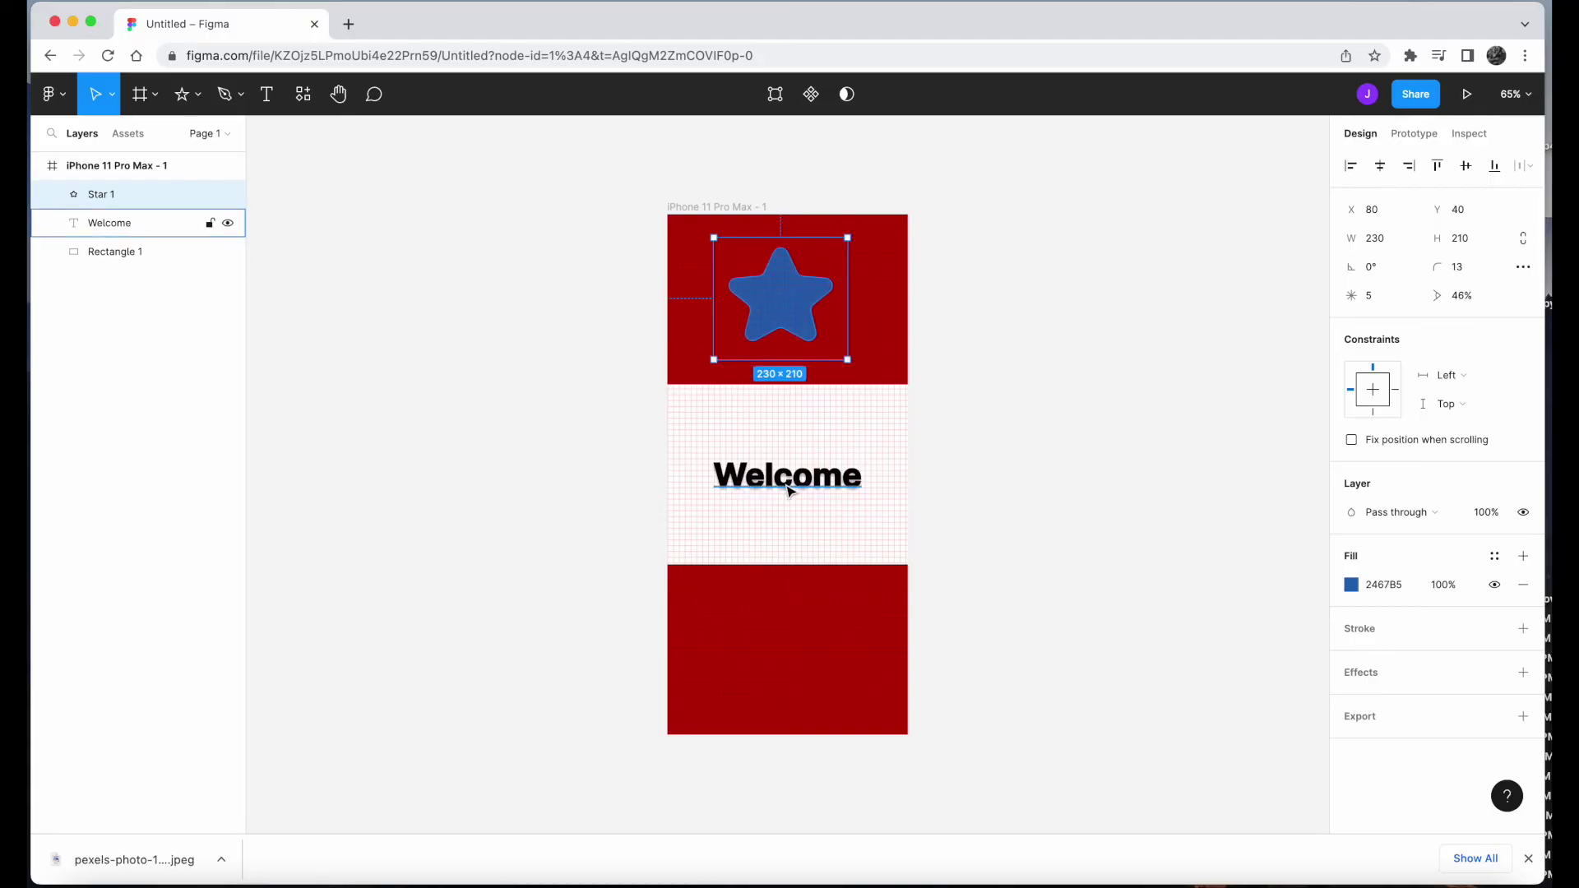
pyautogui.moveTo(813, 294); pyautogui.dragTo(783, 306)
pyautogui.click(984, 497)
pyautogui.click(546, 307)
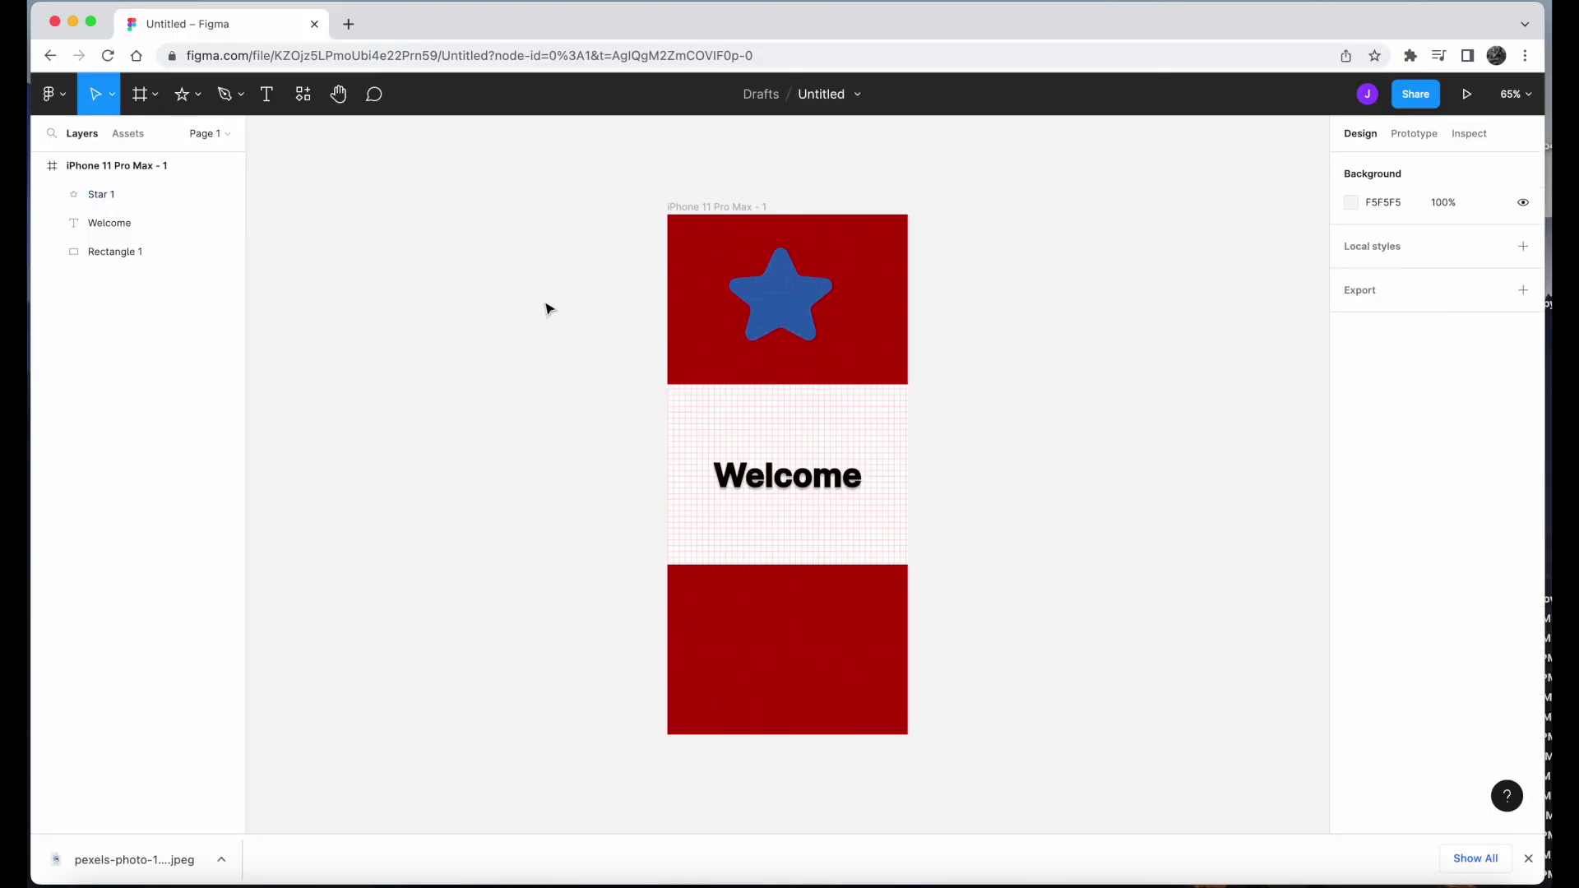
# Place pexels-photo-1591939.jpeg from Downloads and size it to fill the frame's bottom red section.
pyautogui.click(188, 96)
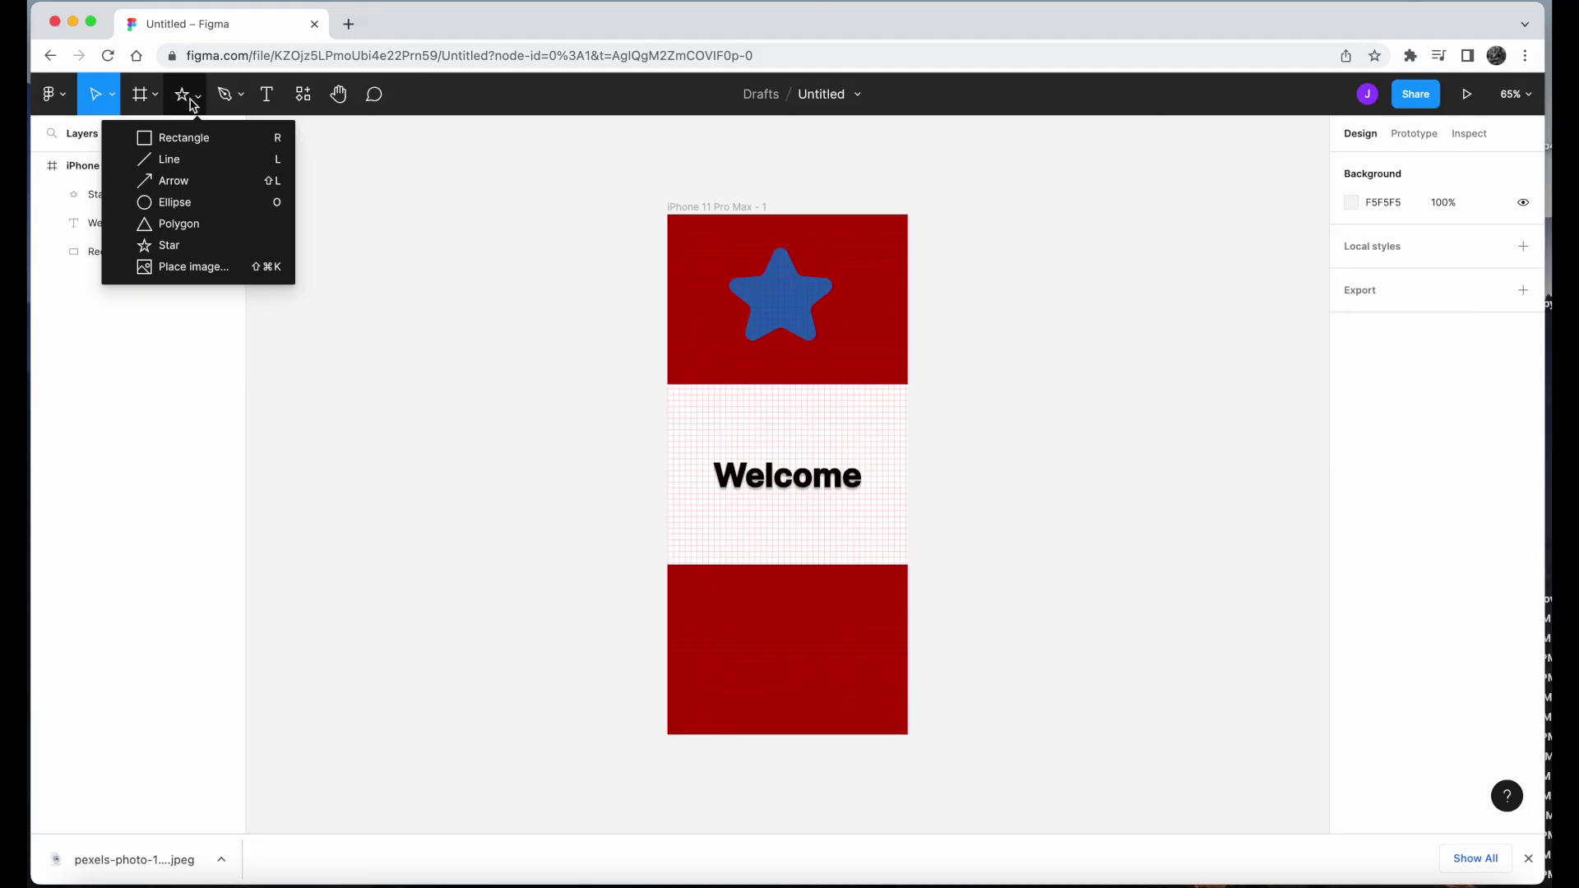
pyautogui.click(206, 270)
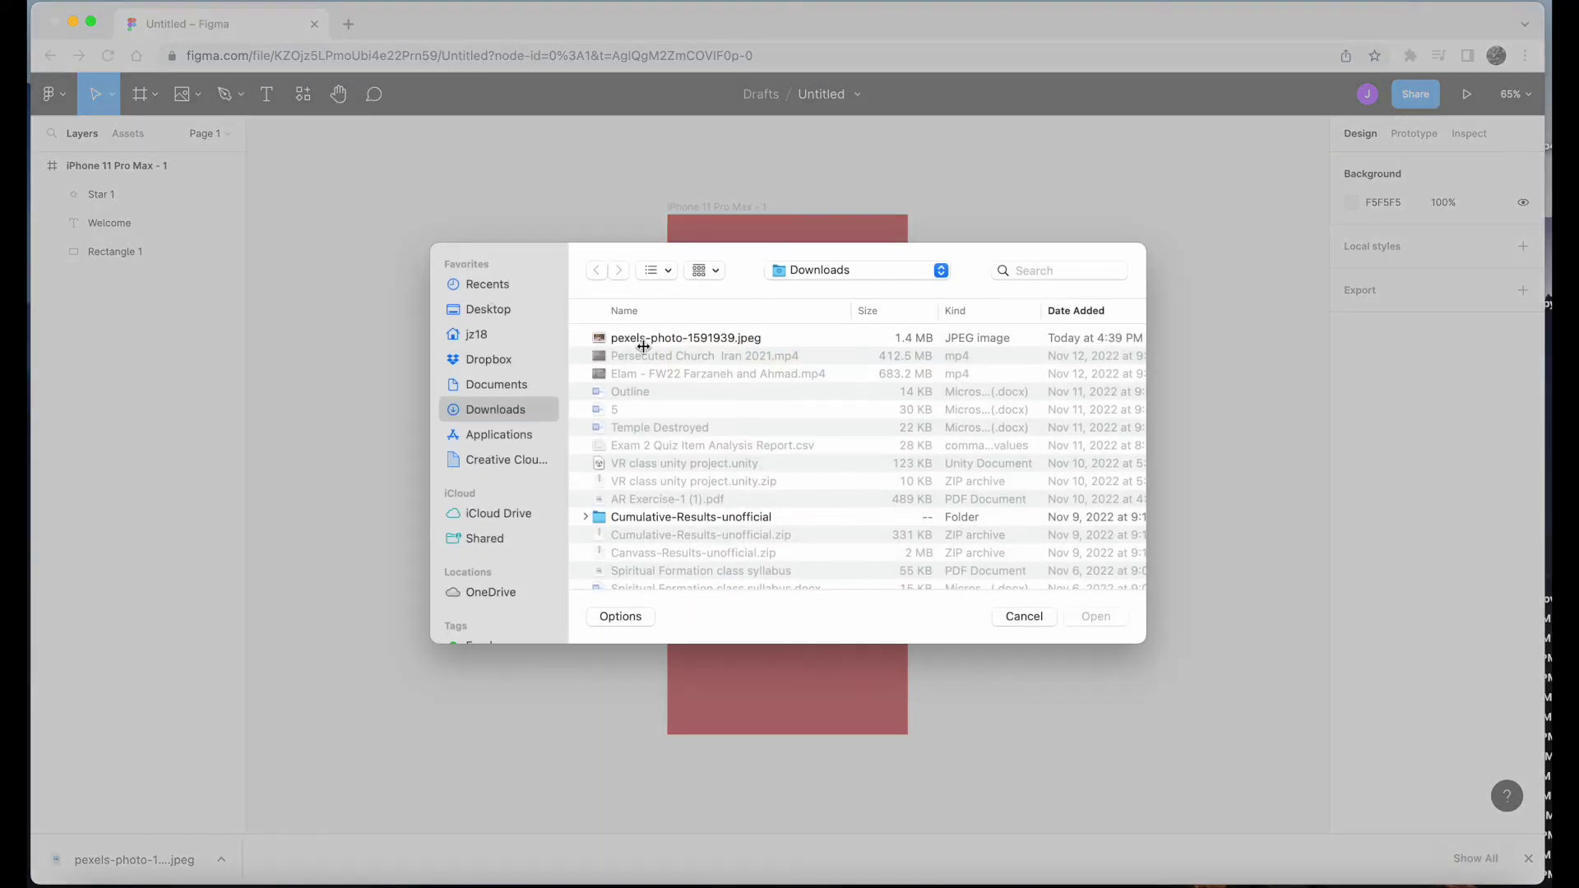
pyautogui.click(626, 341)
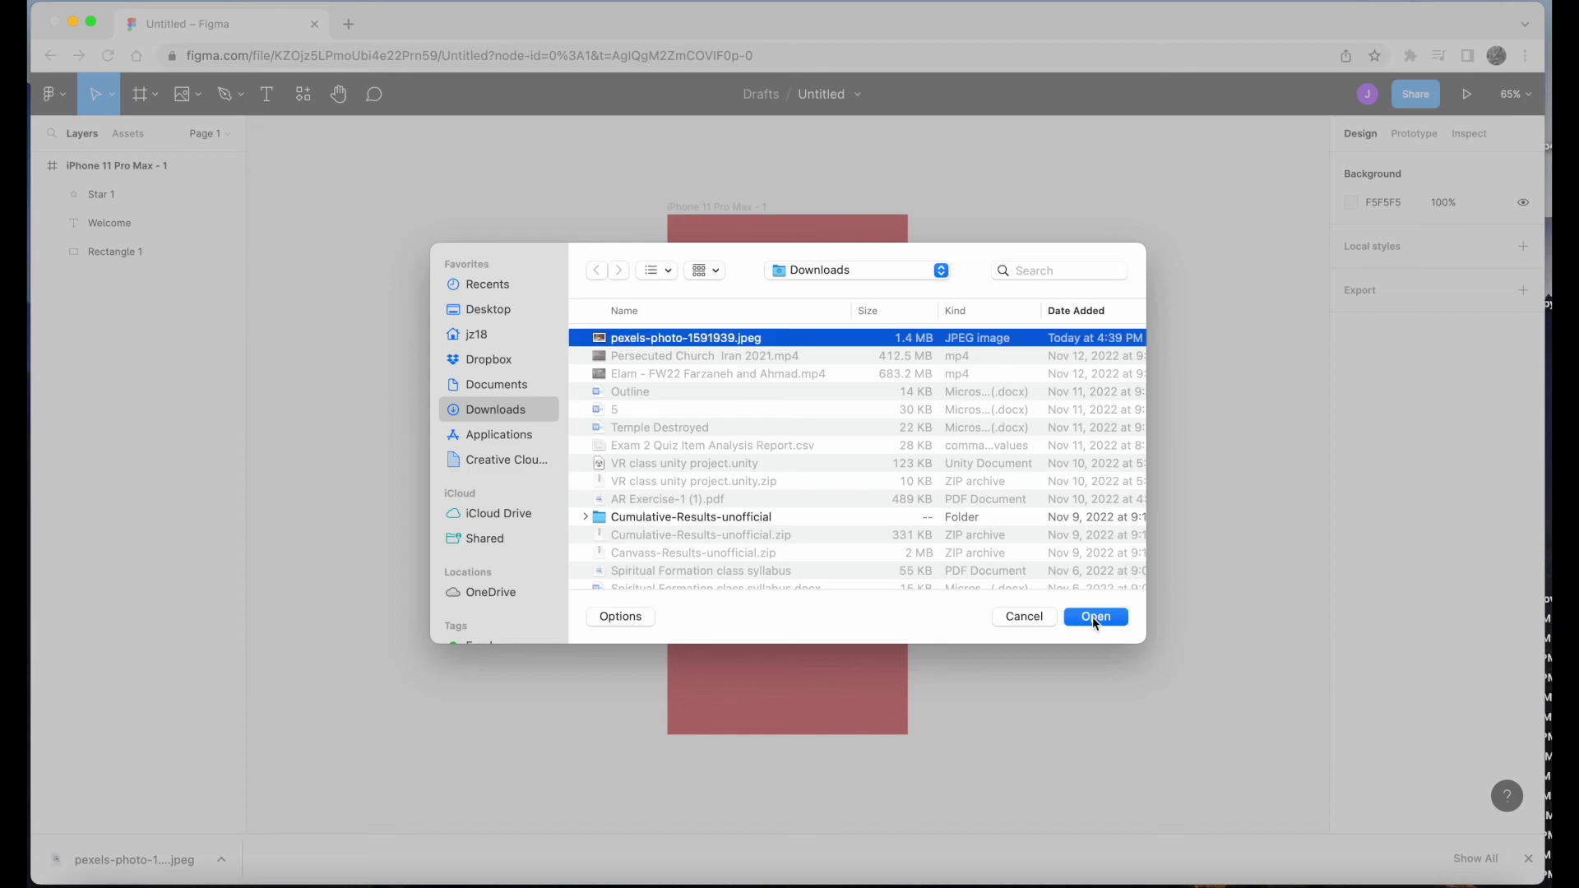
pyautogui.click(1093, 617)
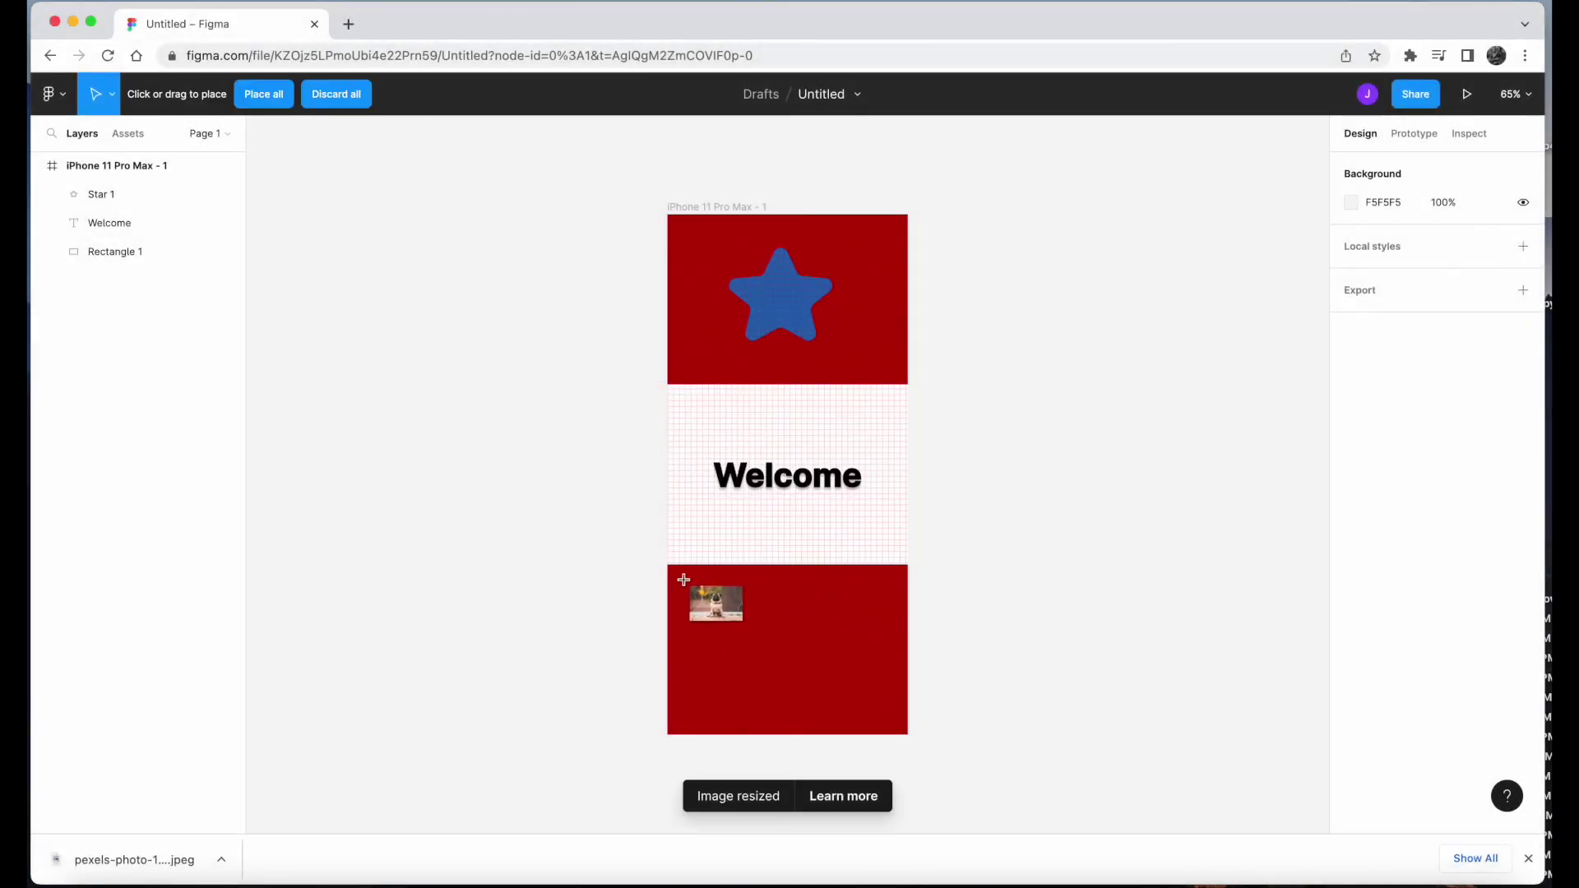
pyautogui.moveTo(673, 575); pyautogui.dragTo(913, 734)
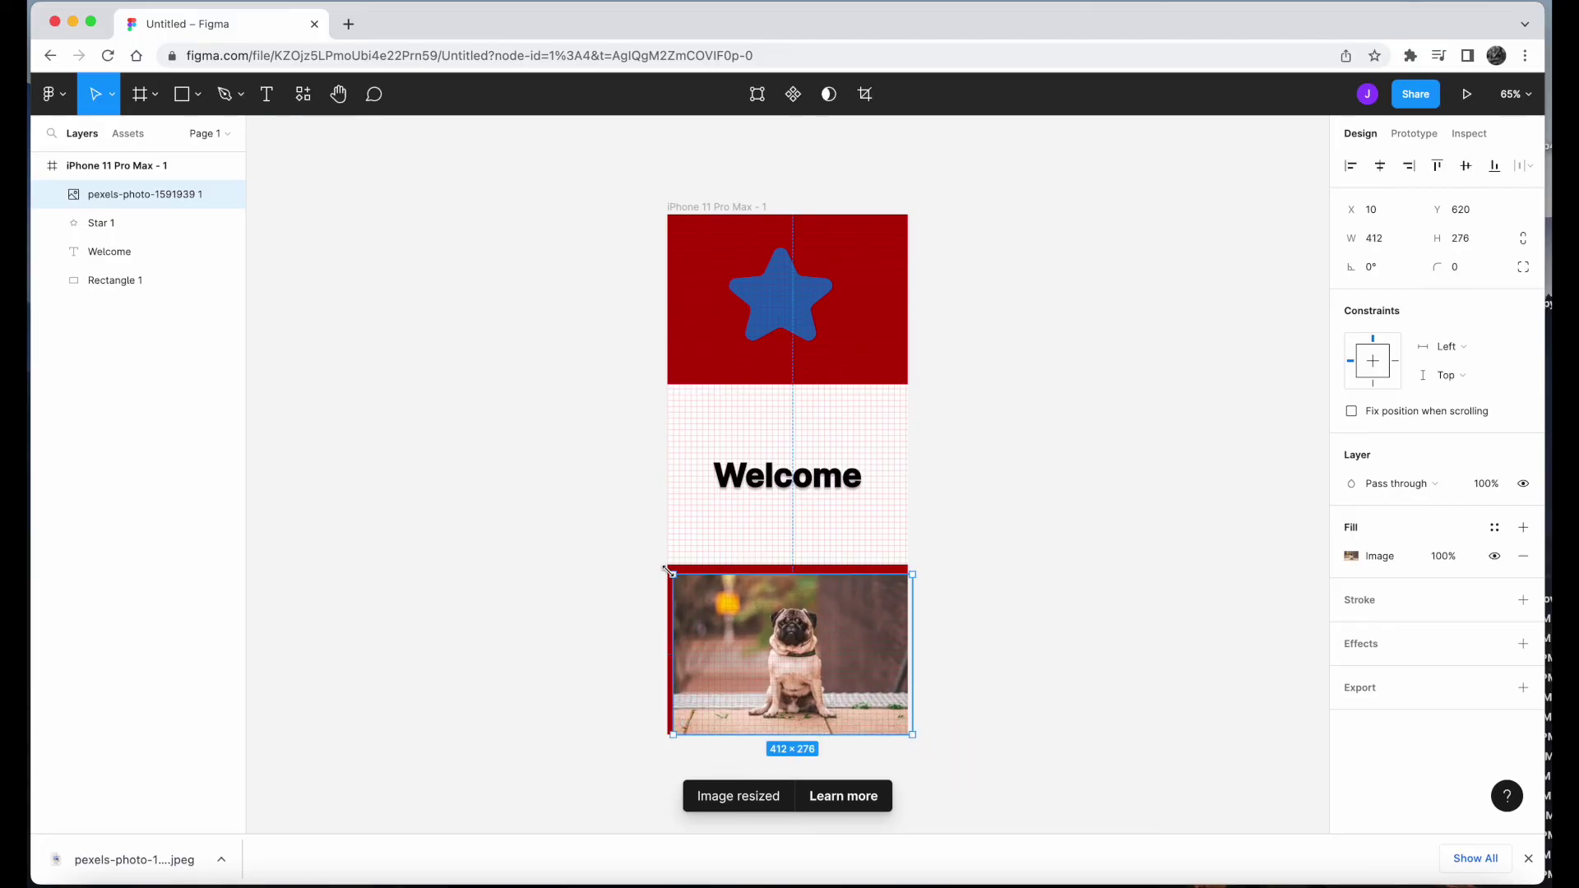
pyautogui.moveTo(673, 576); pyautogui.dragTo(661, 565)
pyautogui.click(600, 539)
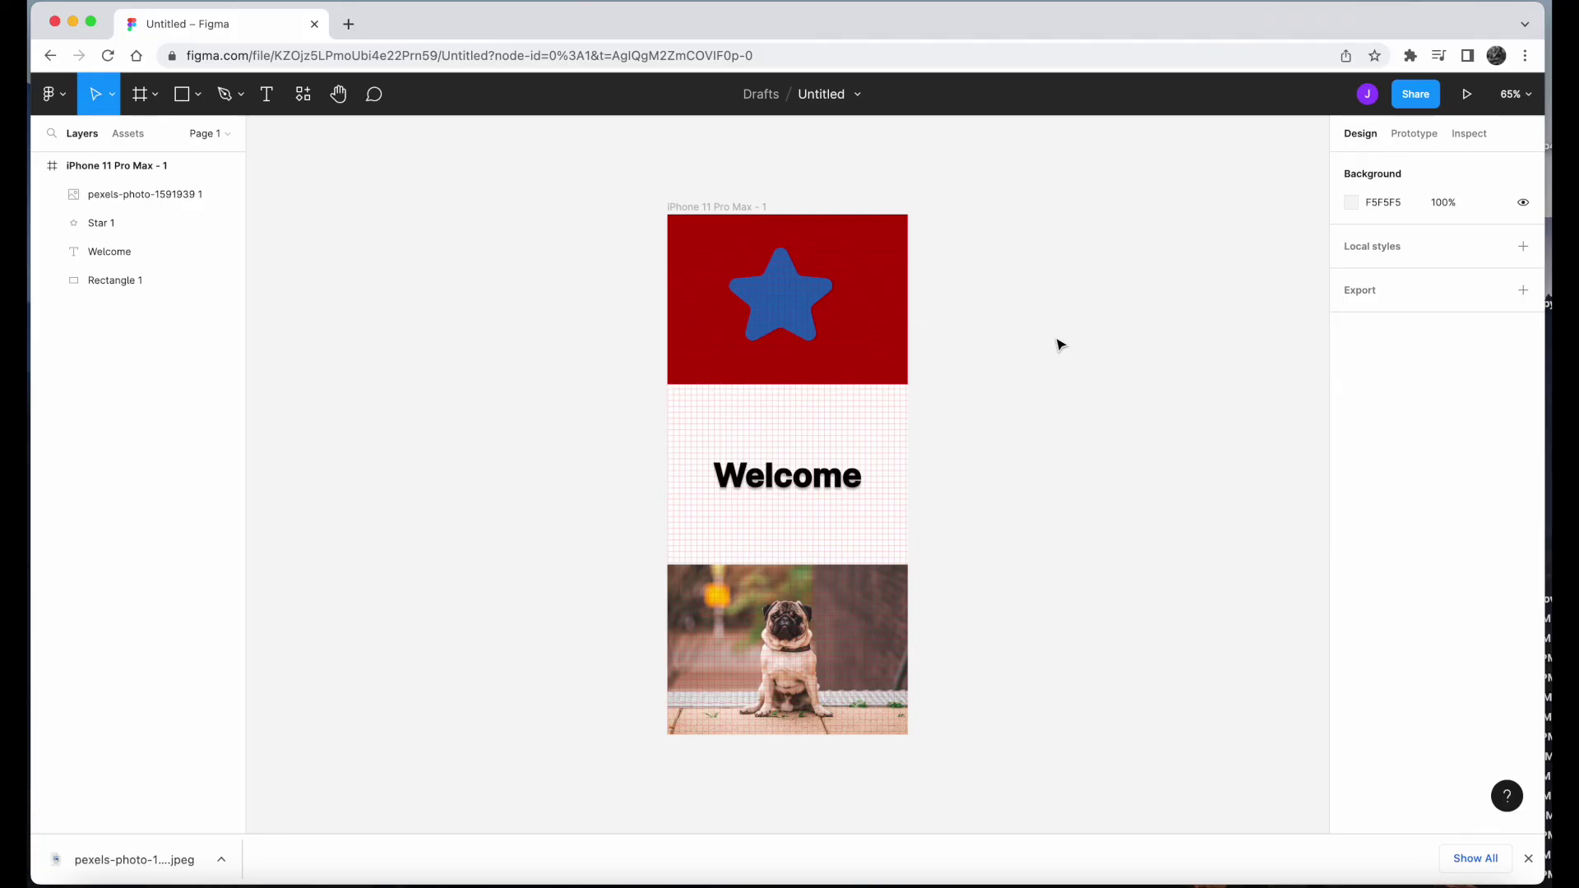
# Nudge the blue star right until it snaps to the frame's vertical centre guide.
pyautogui.click(768, 310)
pyautogui.moveTo(784, 310); pyautogui.dragTo(787, 308)
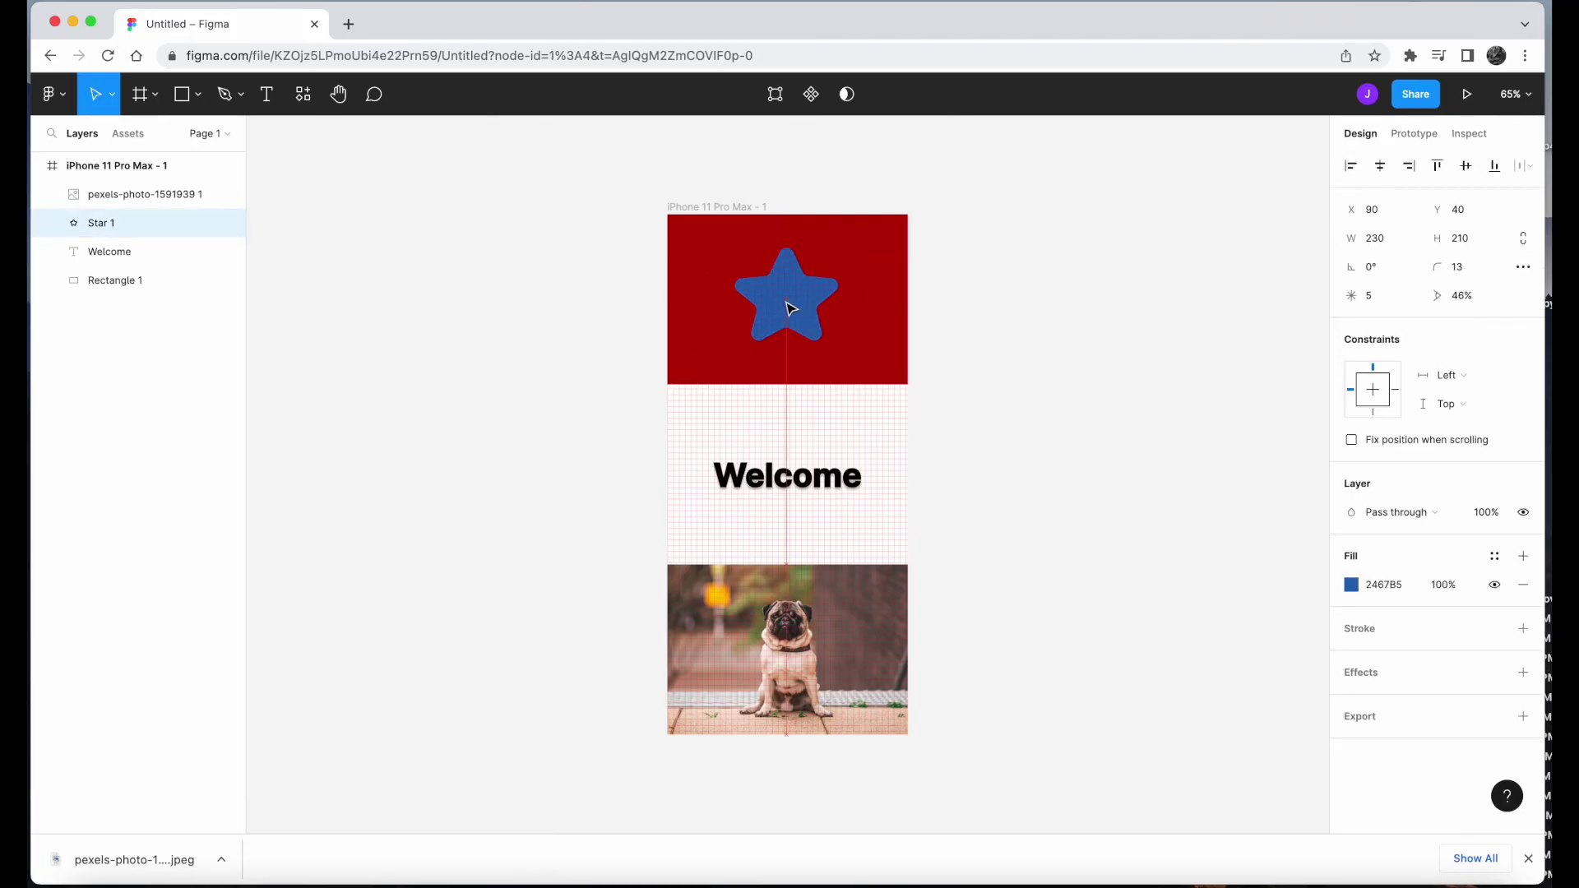
pyautogui.click(1069, 428)
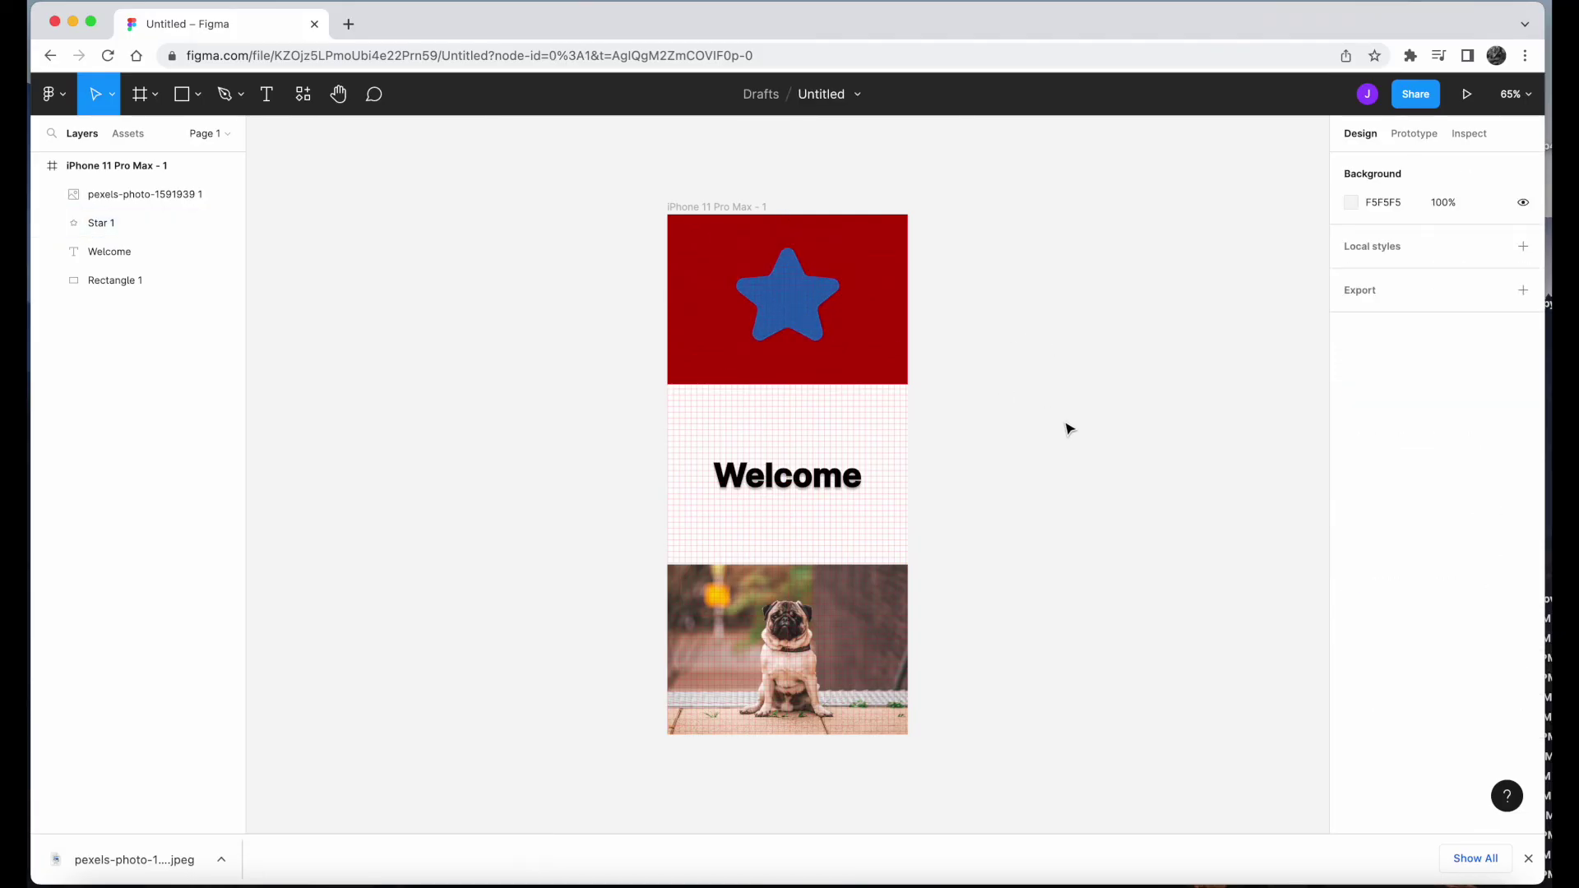